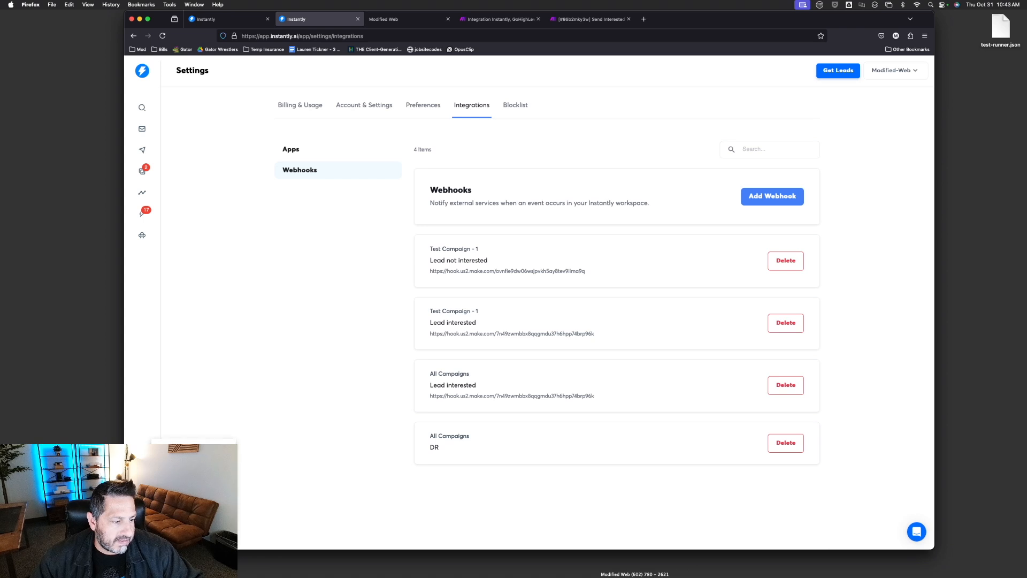
Review the webhooks in Instantly's integration settings and the webhook selected in the Make scenario's Instantly trigger.
left_click(477, 109)
left_click(310, 170)
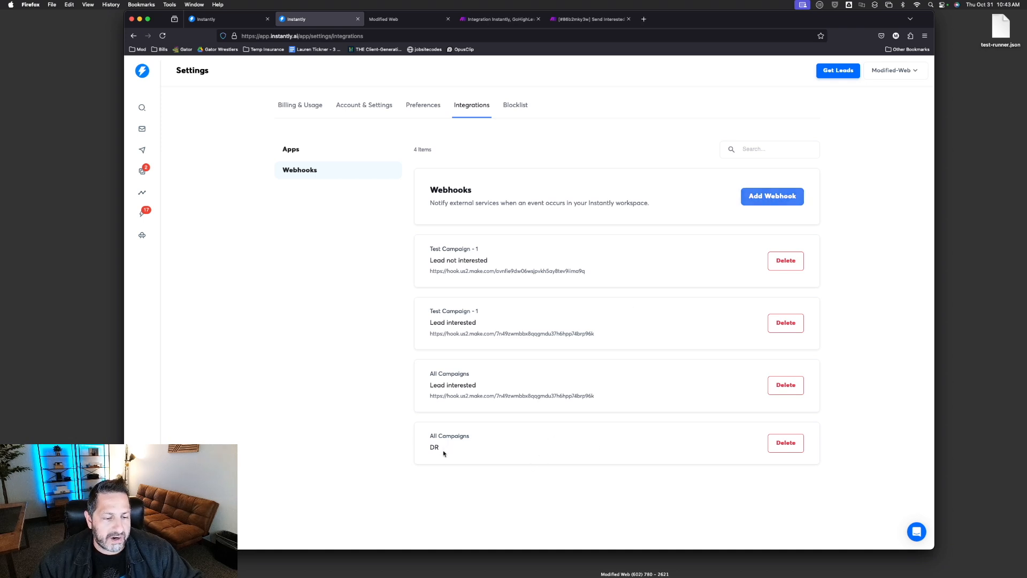
left_click(506, 20)
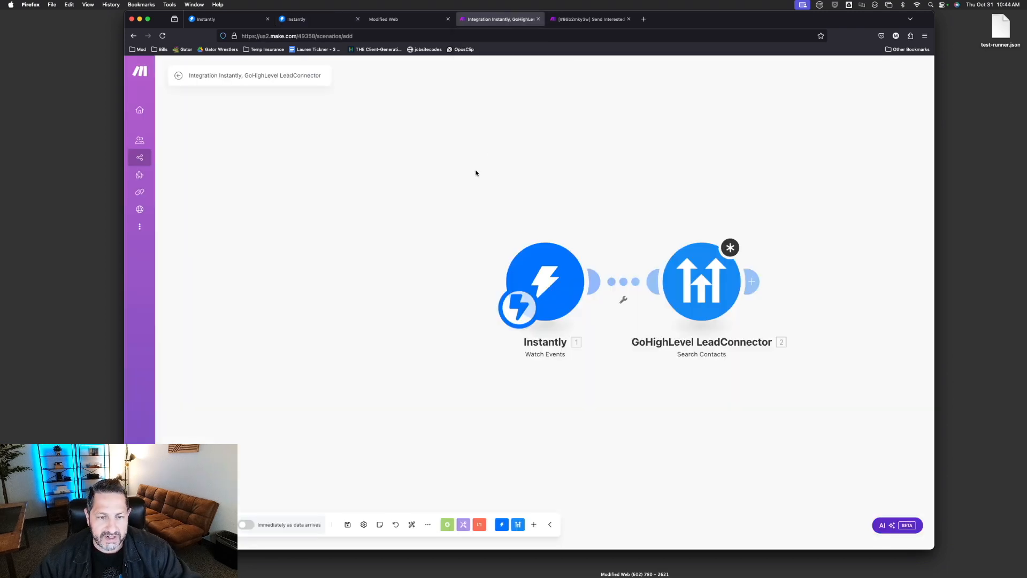
left_click(543, 284)
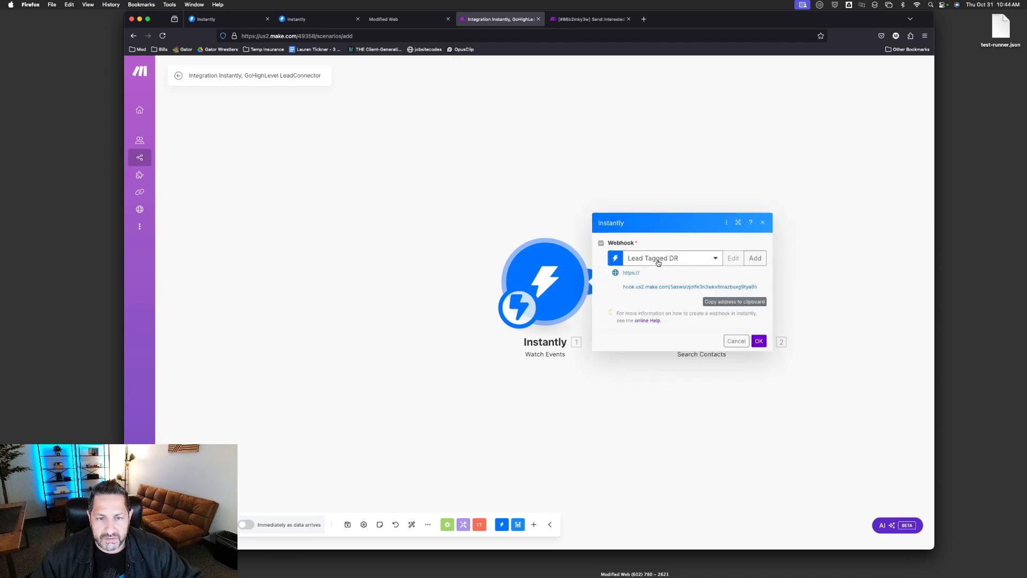
Look up the Lead Tagged DR webhook in Make's list of team webhooks and return to the scenario.
left_click(588, 19)
mouse_move(154, 238)
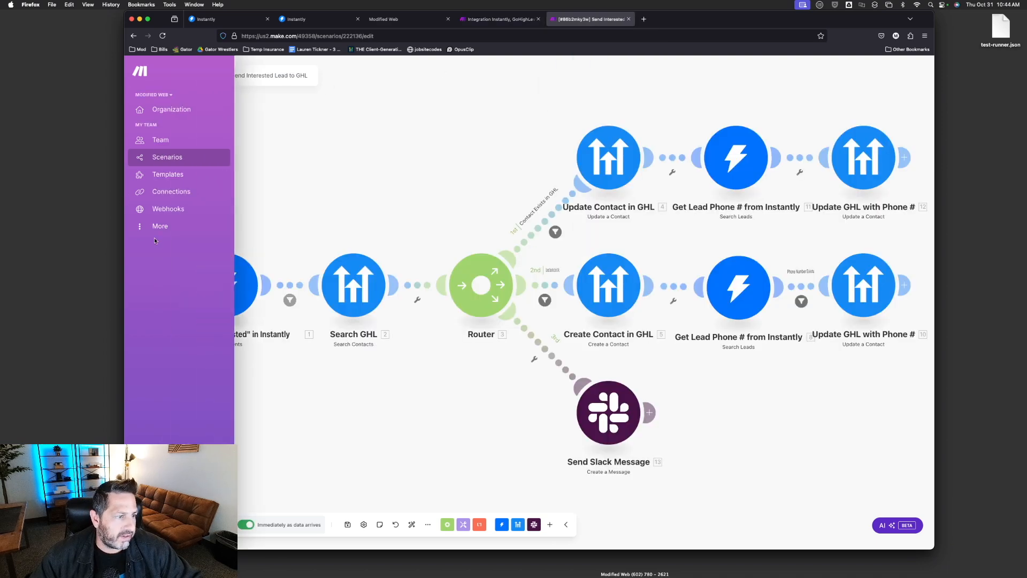
left_click(182, 212)
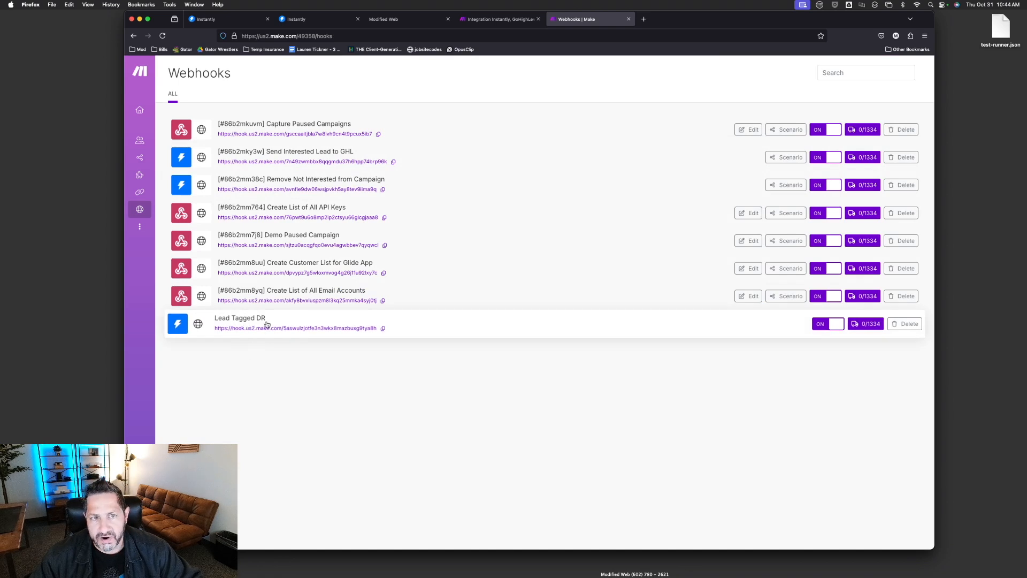
left_click(500, 19)
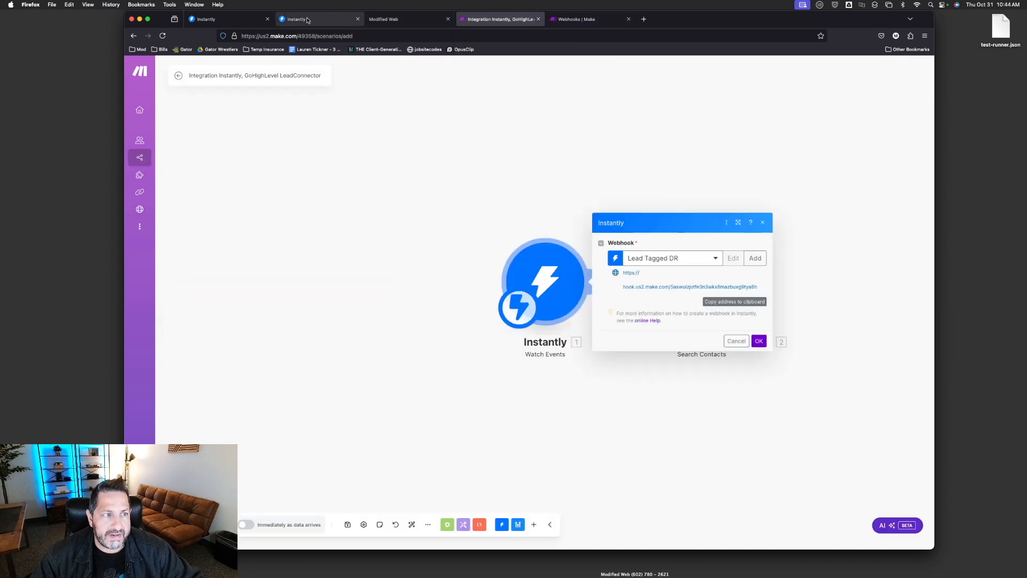
Reload the Instantly Unibox and look for the custom DR label among the status options of a lead's reply.
left_click(224, 19)
left_click(488, 107)
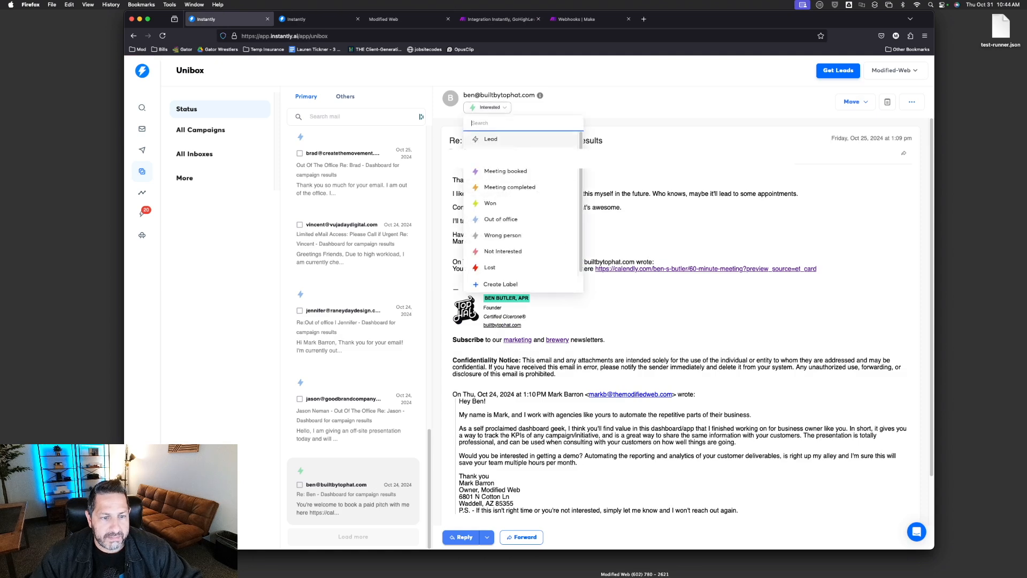
left_click(613, 113)
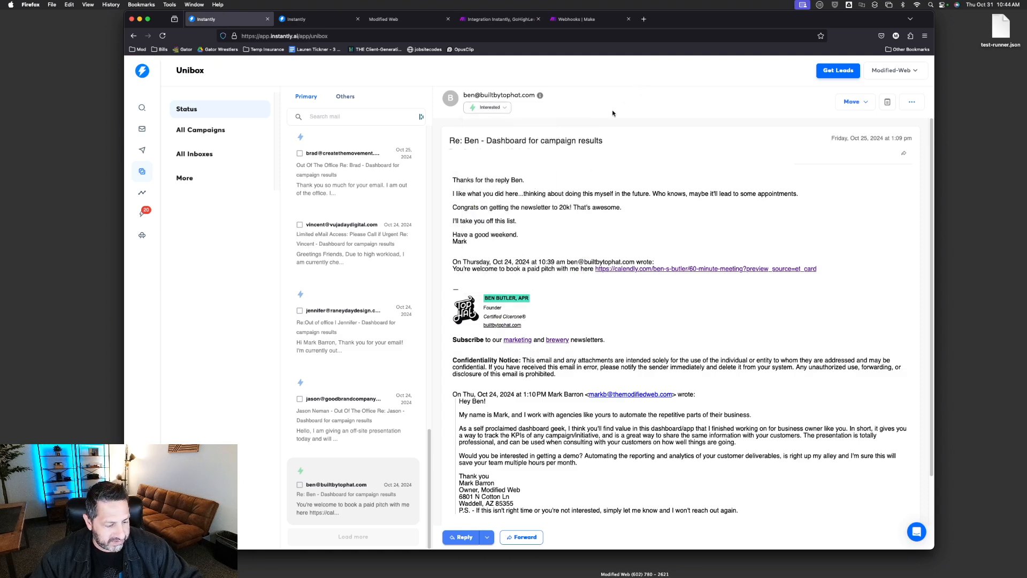
key("super+r")
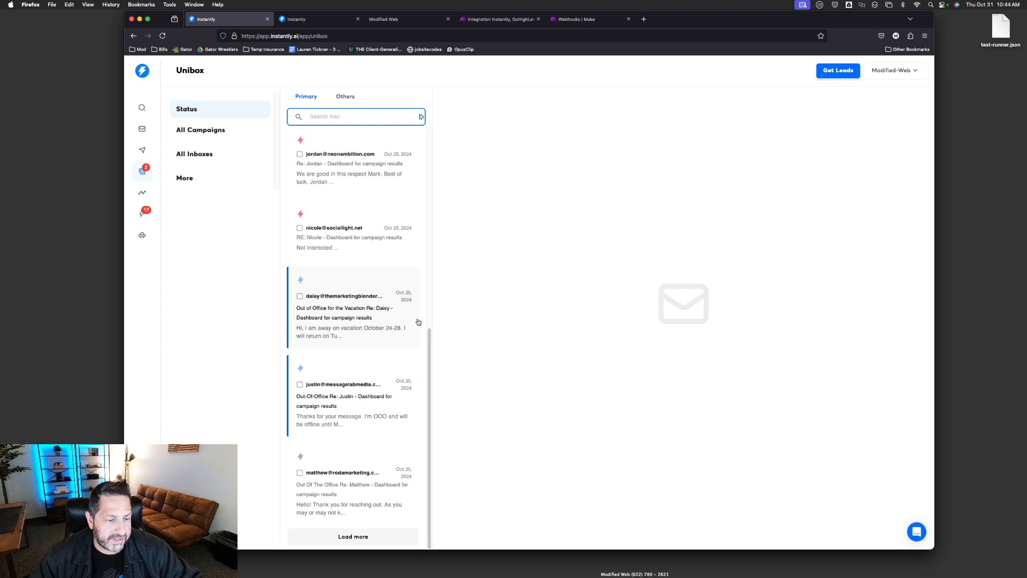
left_click(350, 506)
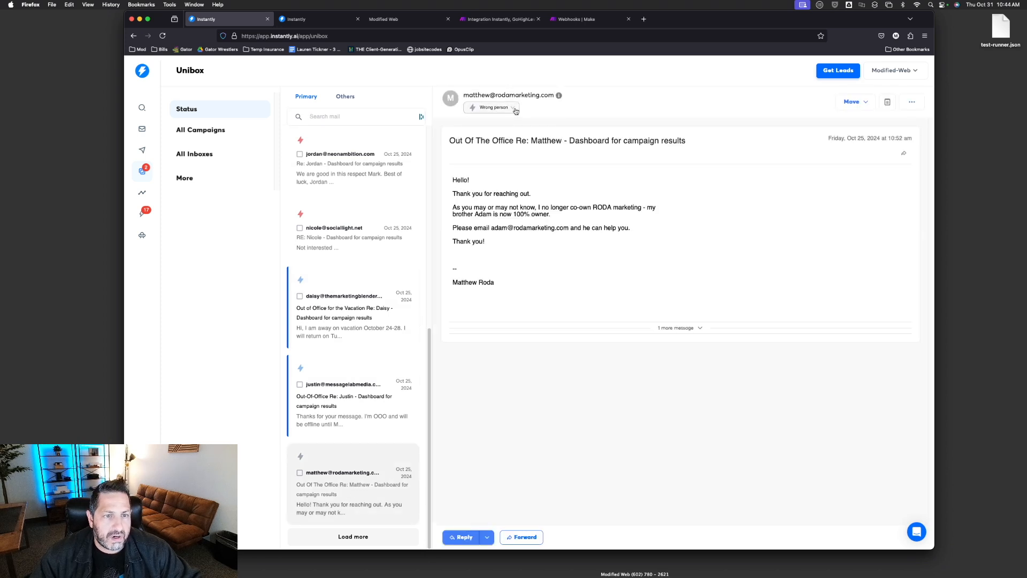
left_click(513, 108)
scroll(515, 259, "down", 2)
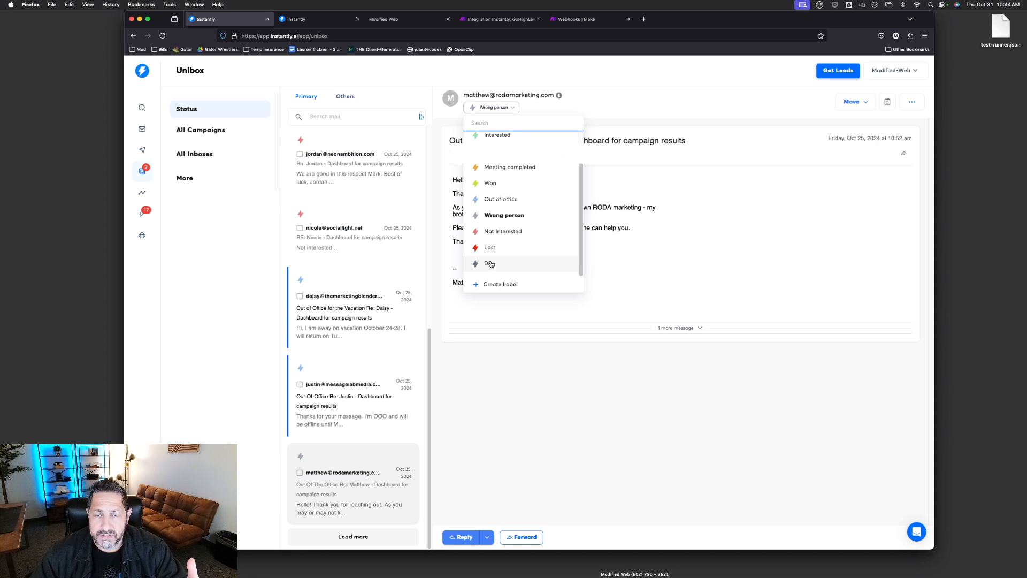
left_click(623, 90)
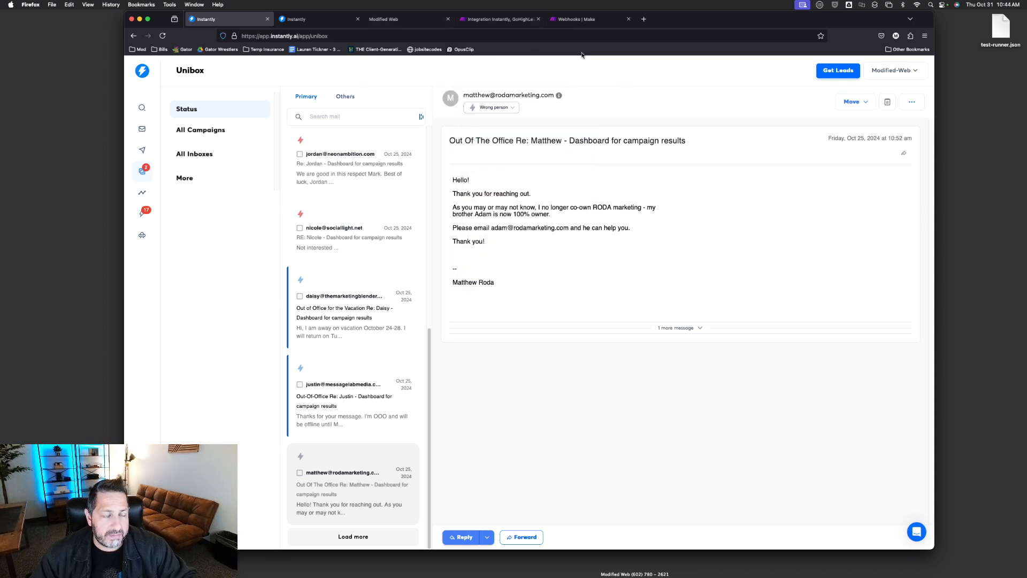
In the Make scenario, set the GoHighLevel Search Contacts query to the trigger's Lead Email, then save and run the scenario.
left_click(501, 20)
left_click(602, 211)
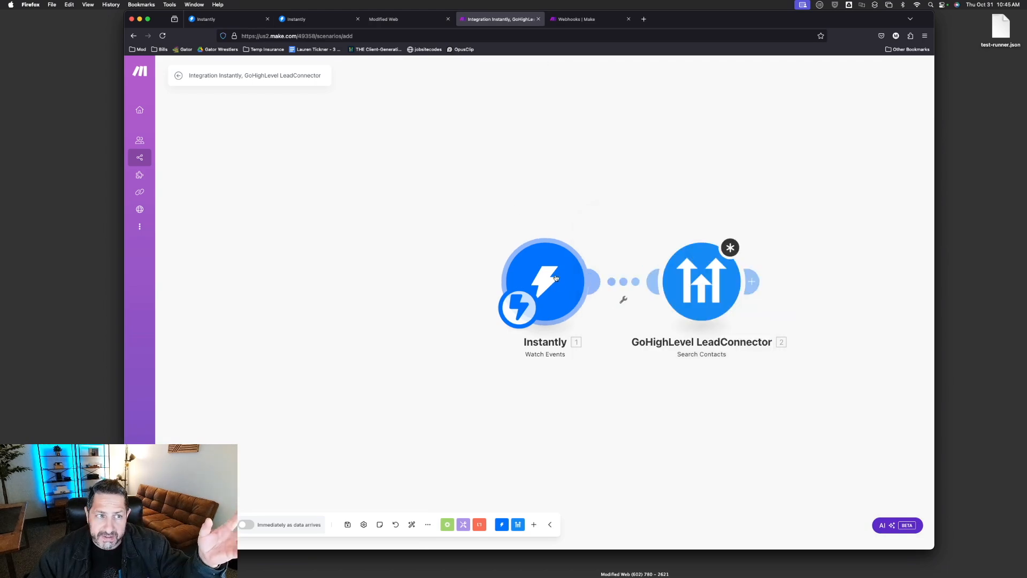
left_click(225, 22)
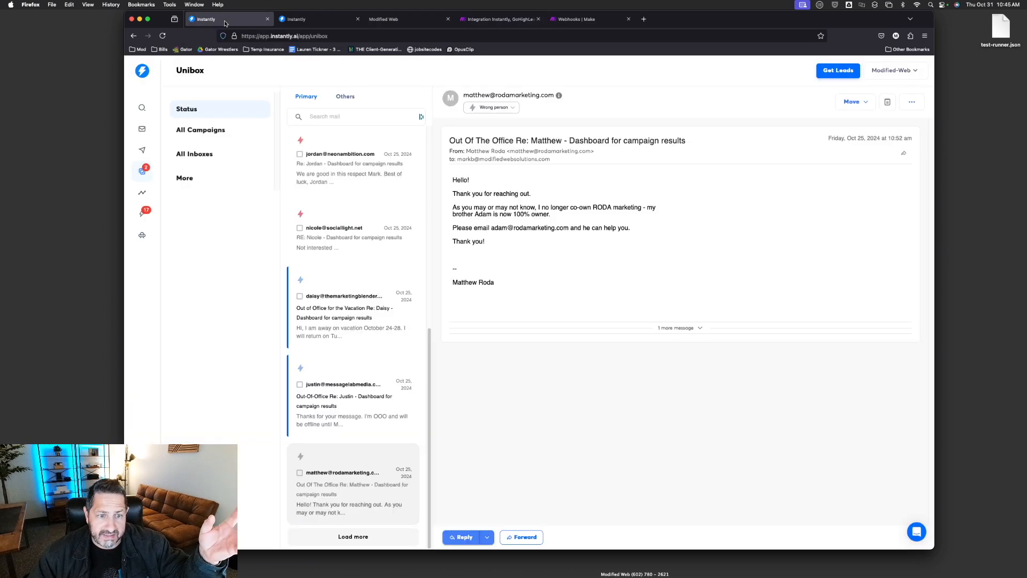
left_click(501, 19)
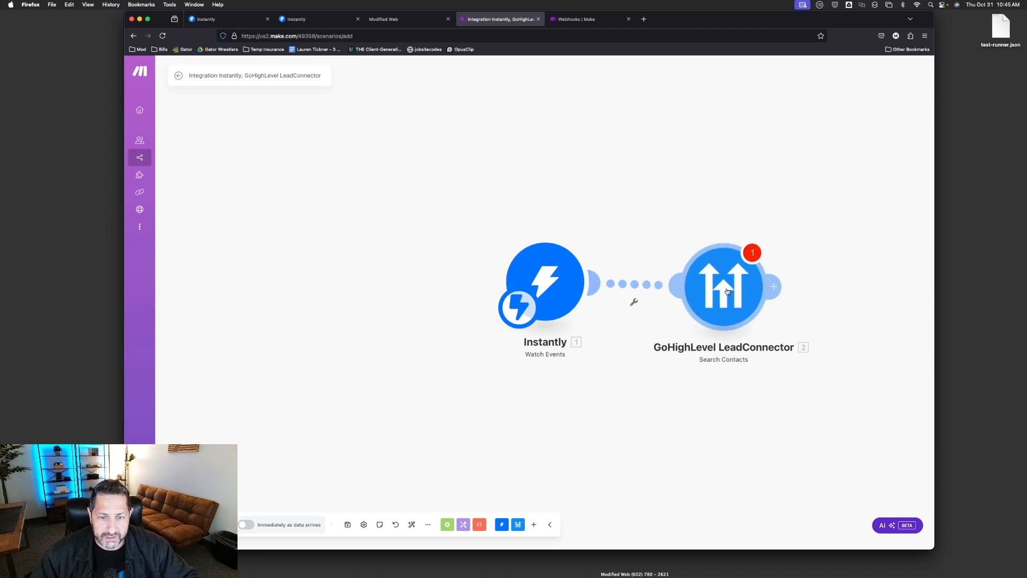
left_click_drag(634, 262, 626, 259)
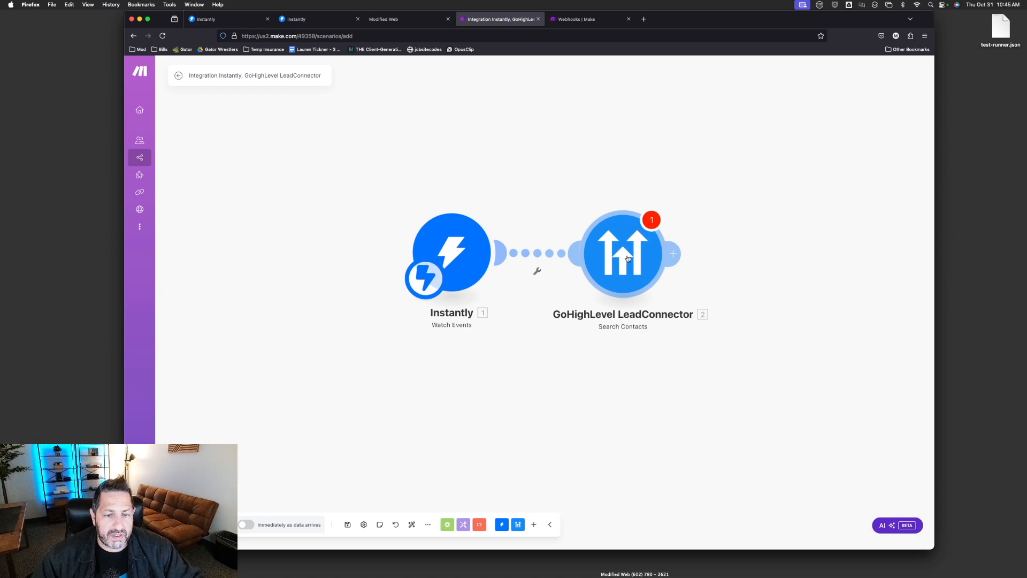
left_click(630, 255)
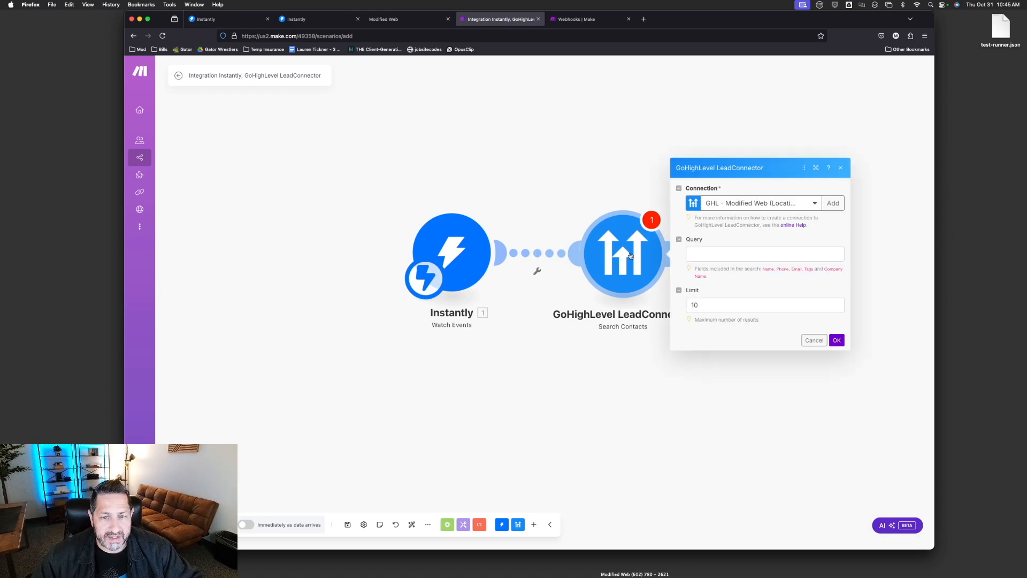
left_click(731, 256)
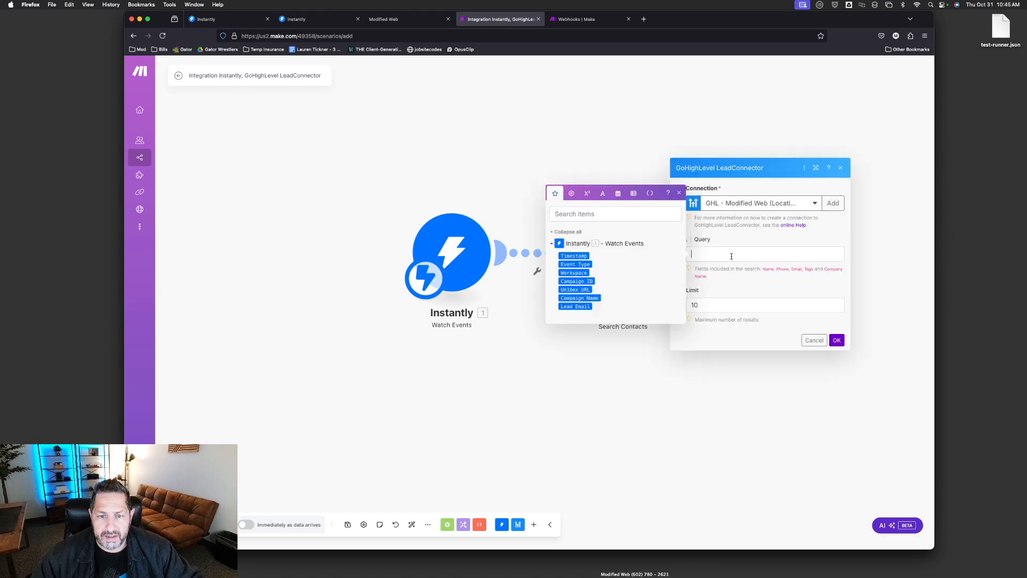
left_click(575, 306)
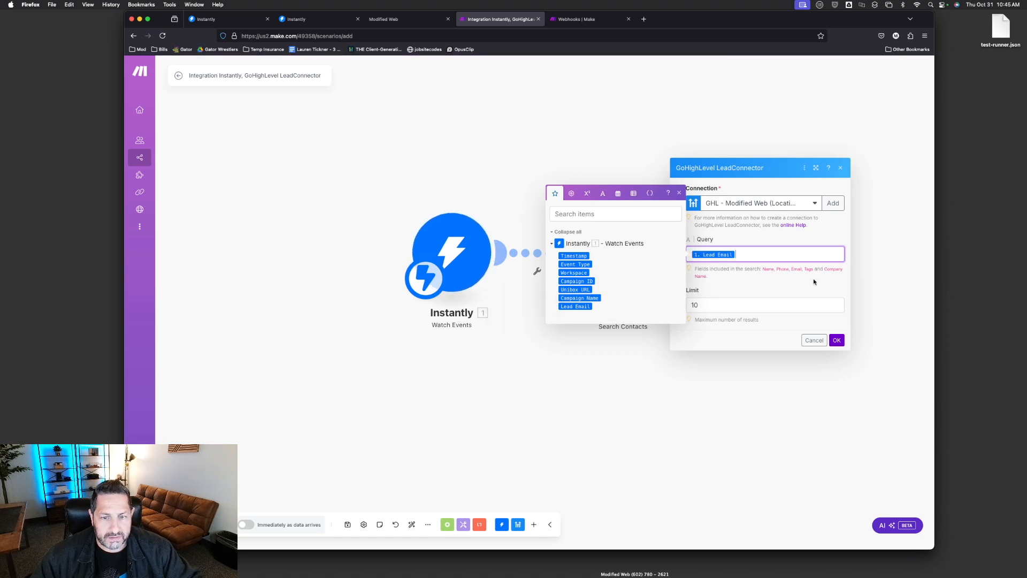
left_click(779, 288)
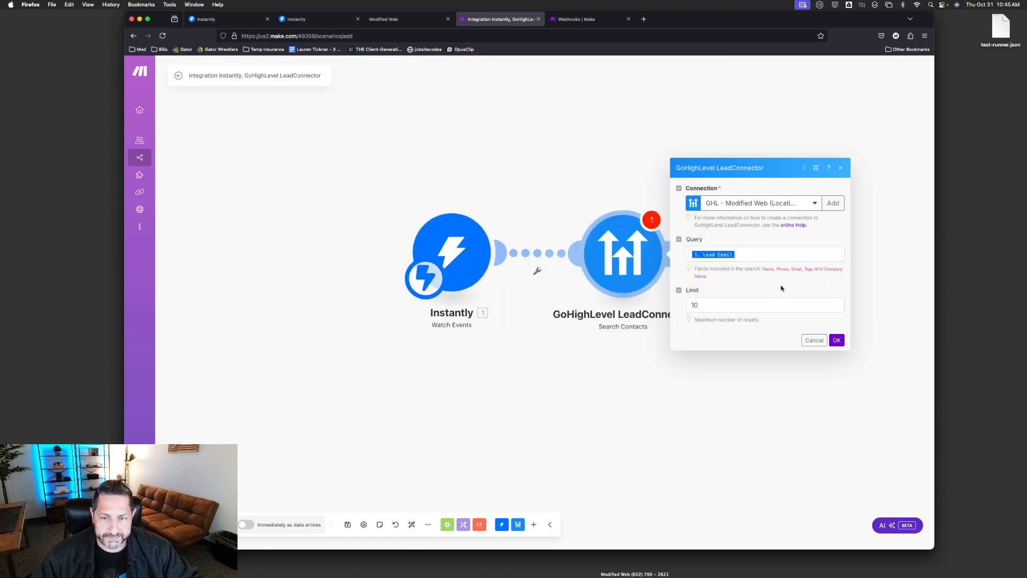
right_click(460, 239)
left_click(356, 332)
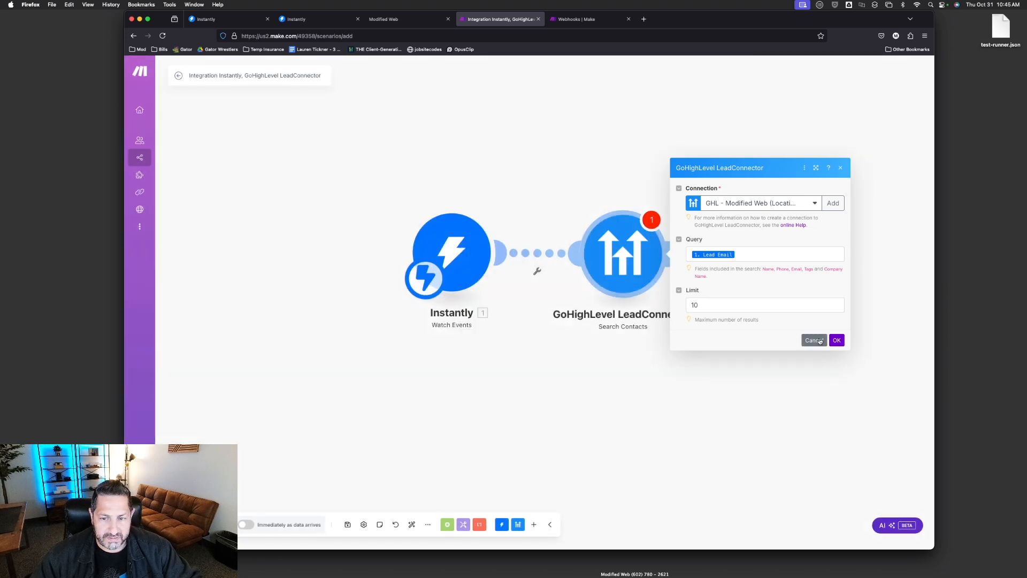
left_click(836, 340)
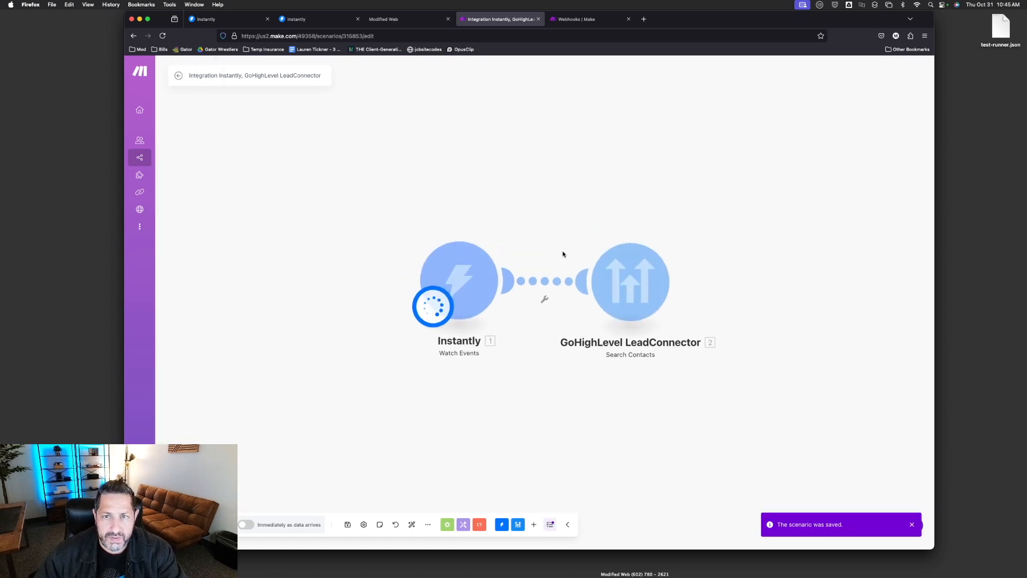
Move the running scenario into its own browser window and narrow the other window so both are visible side by side.
left_click_drag(503, 18, 532, 18)
left_click(325, 83)
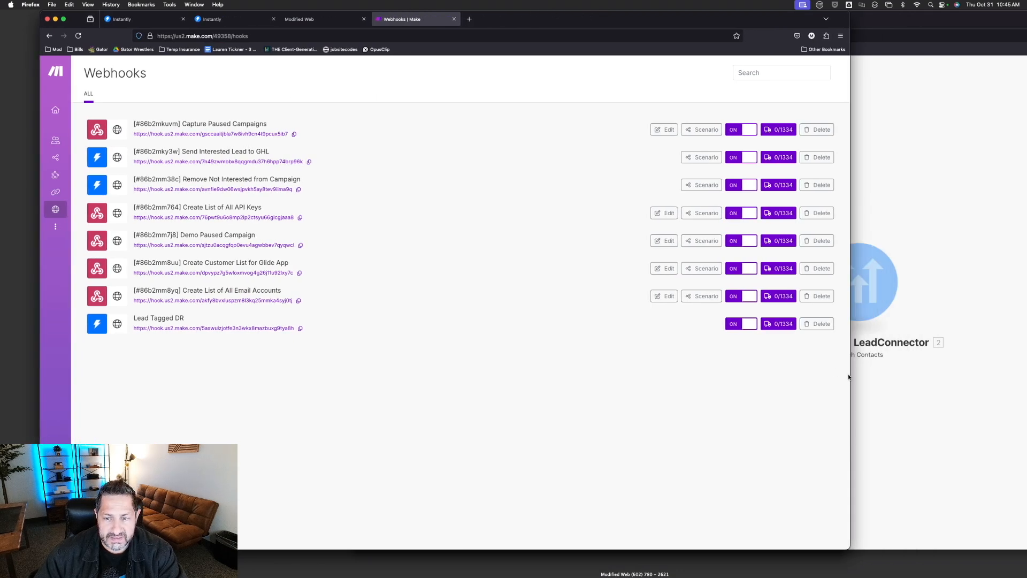
left_click_drag(841, 374, 599, 377)
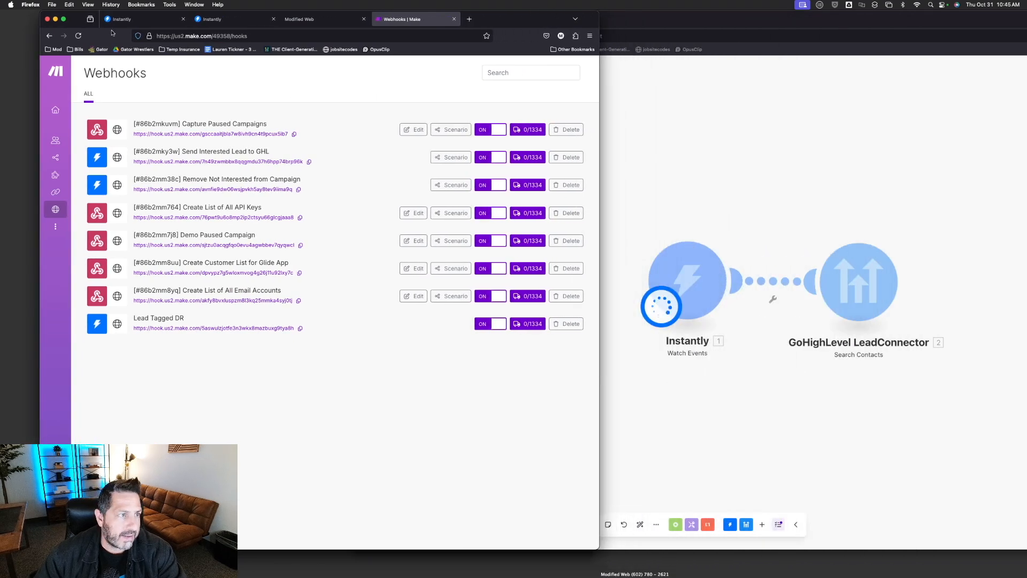
In the Instantly Unibox, change the status of the Interested lead from Top Hat to DR.
left_click(128, 20)
scroll(241, 321, "down", 10)
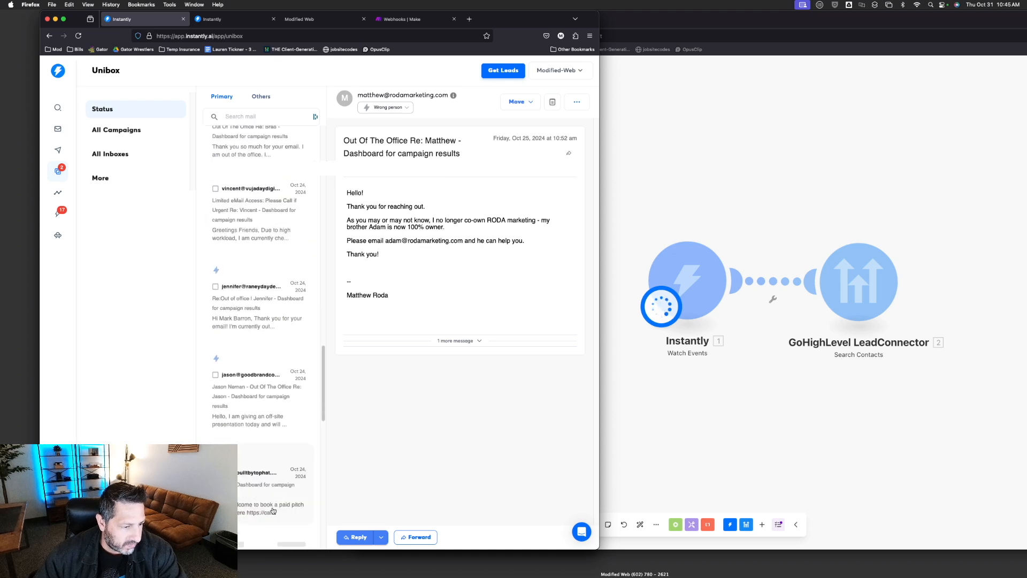
left_click(254, 503)
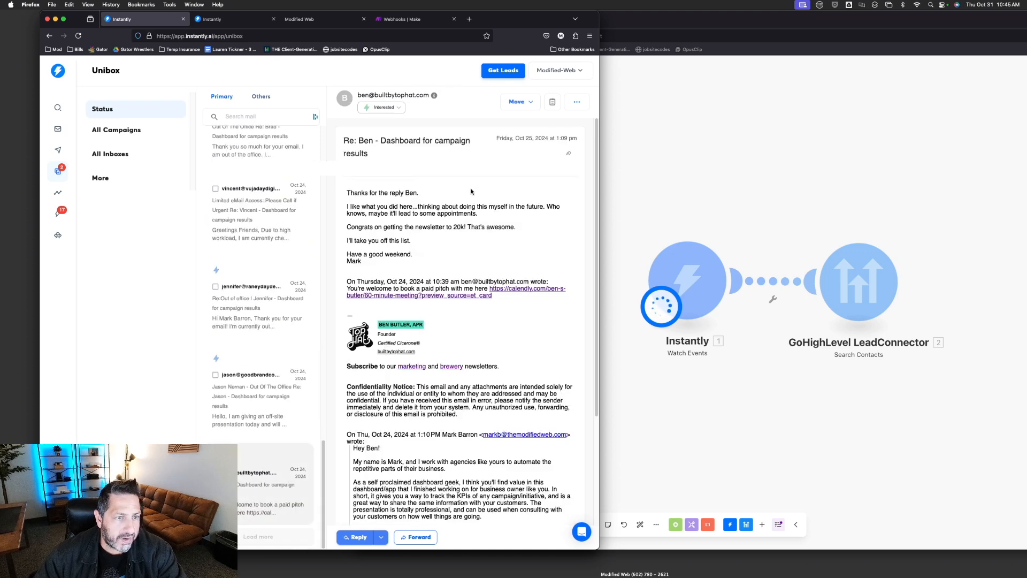
left_click(393, 109)
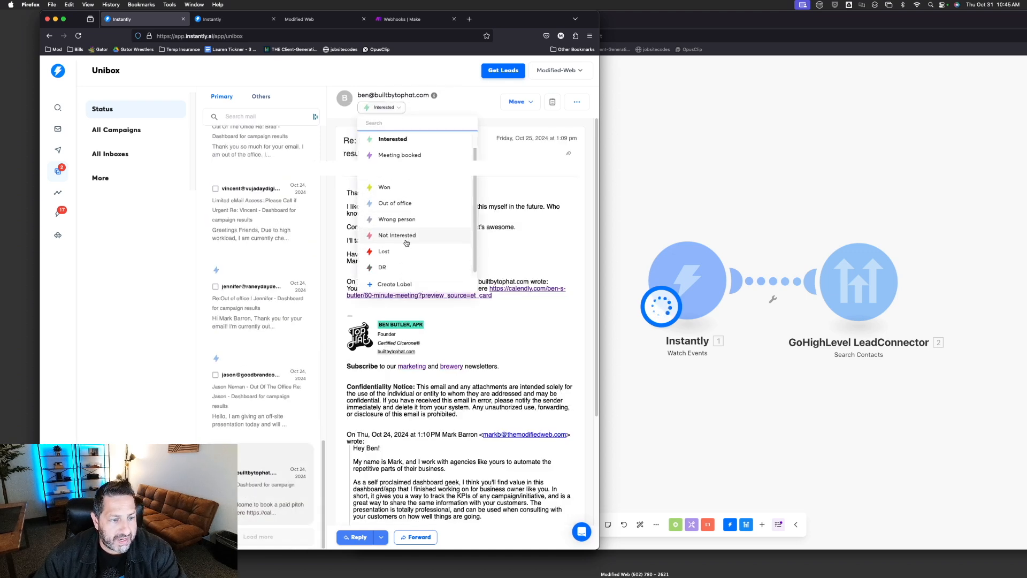
left_click(396, 264)
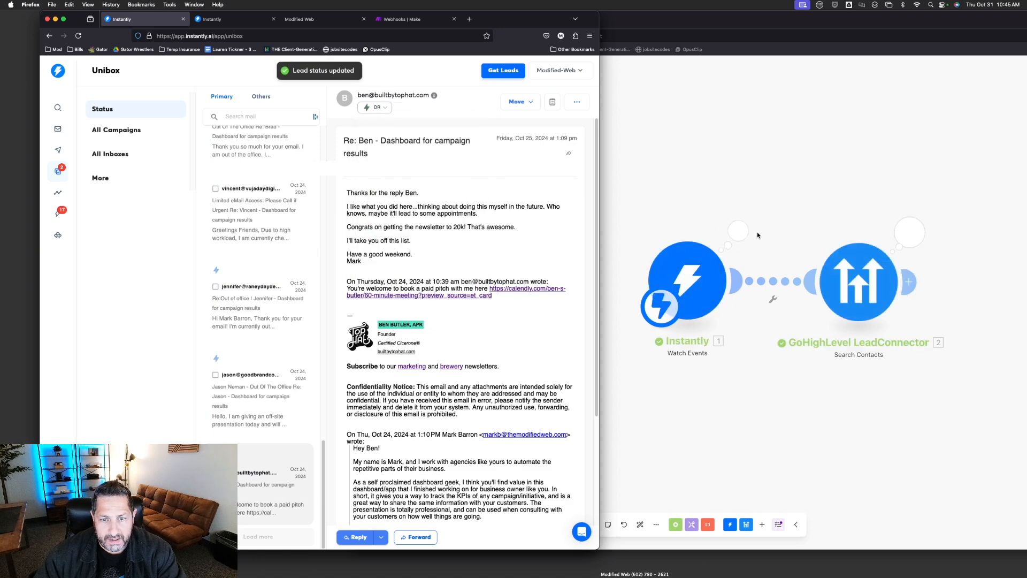
Merge the scenario back into the main browser window before the Webhooks page and widen that window.
left_click(801, 175)
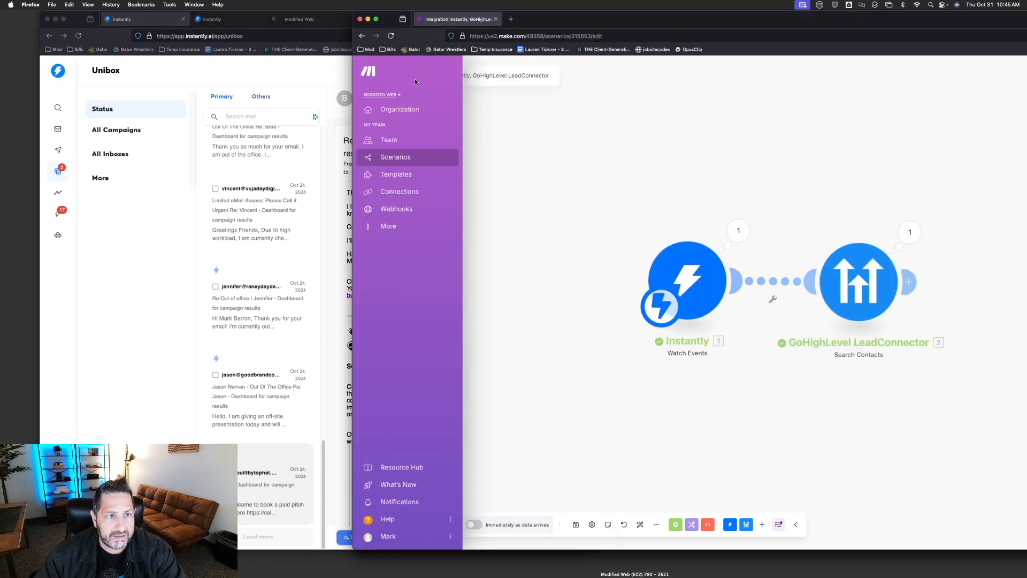
left_click_drag(334, 25, 406, 20)
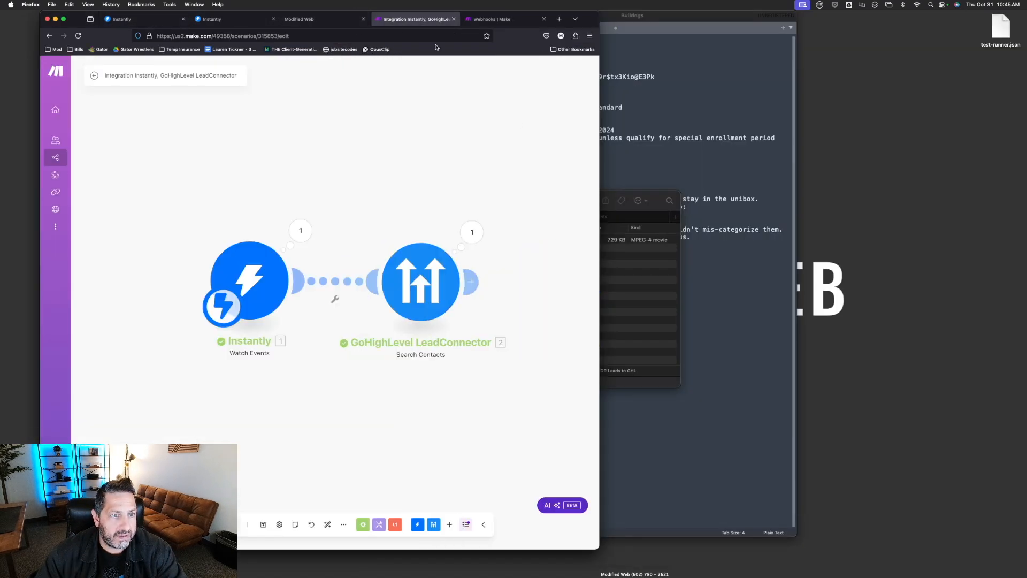
left_click_drag(598, 200, 960, 213)
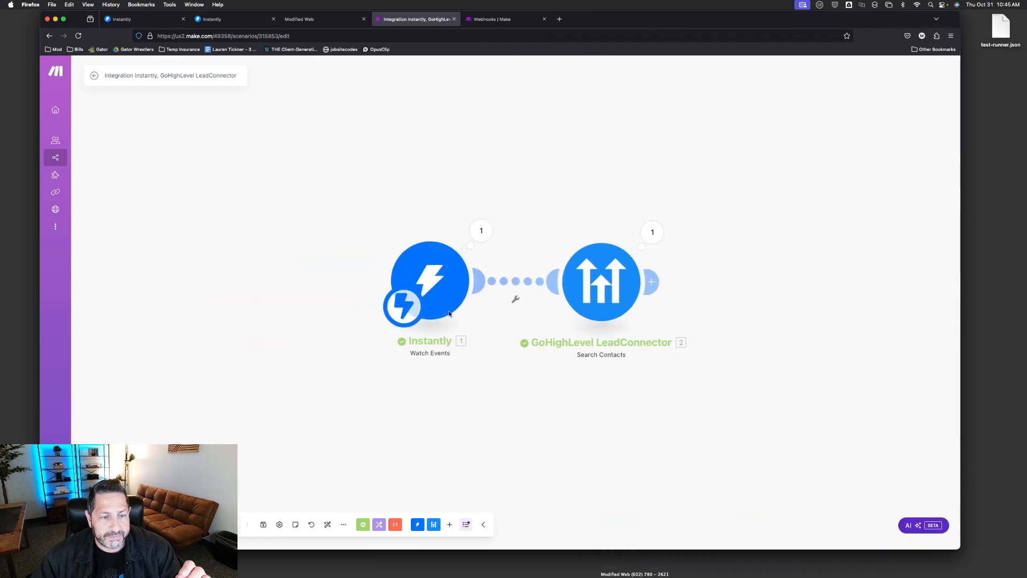
Examine the Instantly trigger's output bundle, including its campaign name, and check the query mapped in the Search Contacts module.
left_click(480, 230)
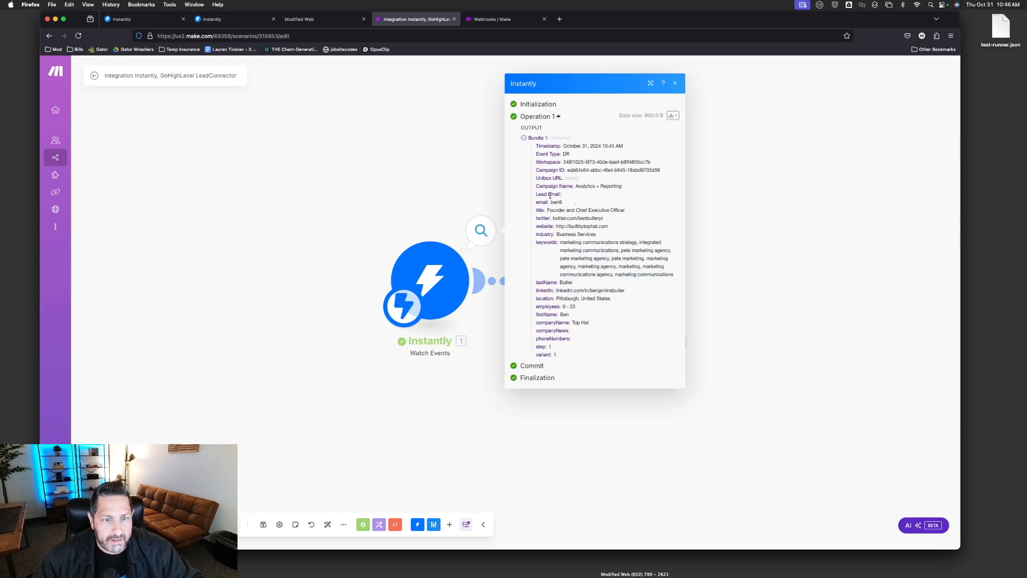
left_click(574, 186)
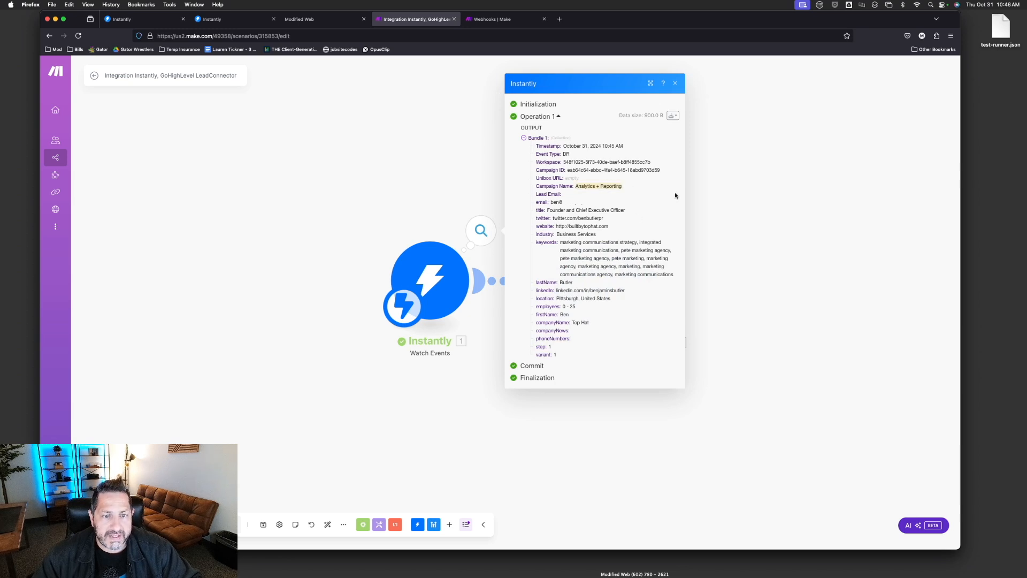
left_click(740, 212)
left_click(601, 281)
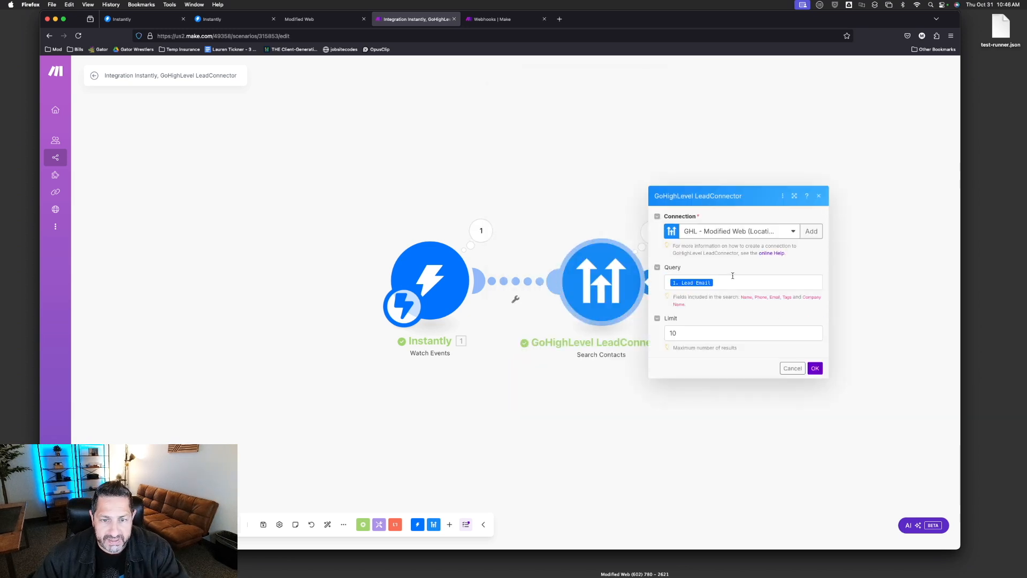
left_click(815, 369)
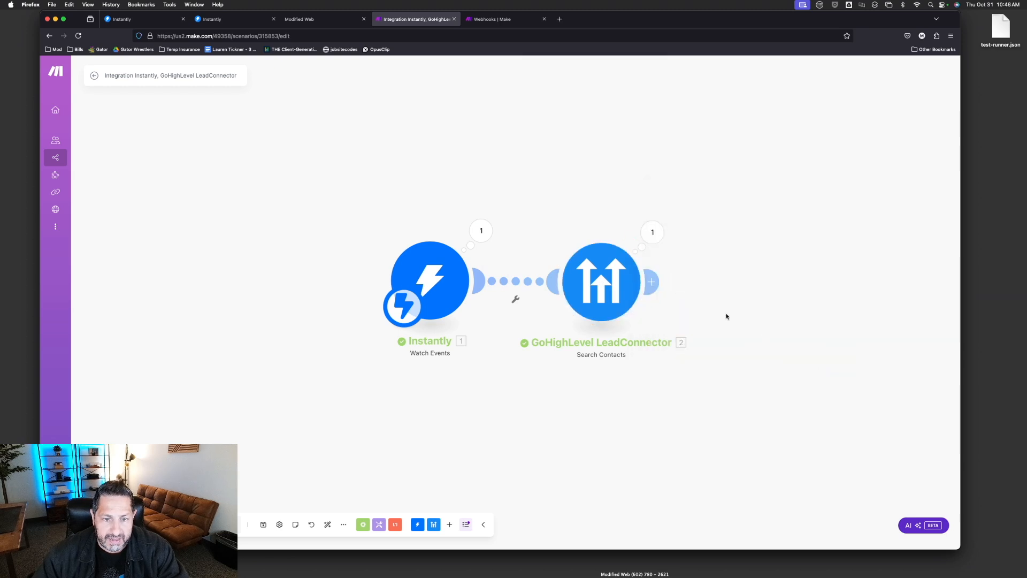
Add a Flow Control Router after the GoHighLevel Search Contacts module.
left_click(651, 280)
left_click(817, 282)
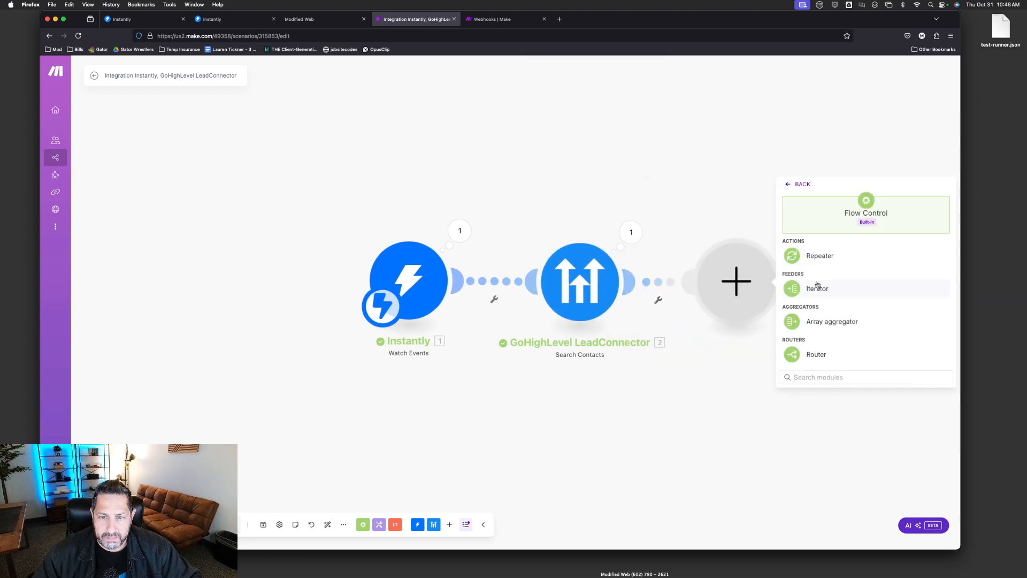
left_click(819, 356)
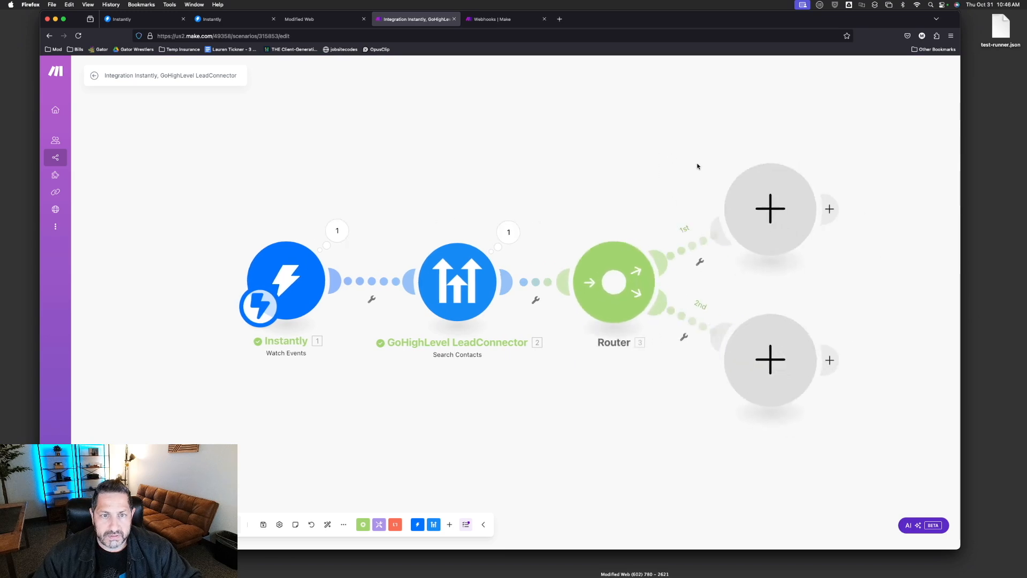
In the Webhooks browser tab, open the existing Send Interested Lead to GHL scenario and look over its router layout.
left_click(491, 20)
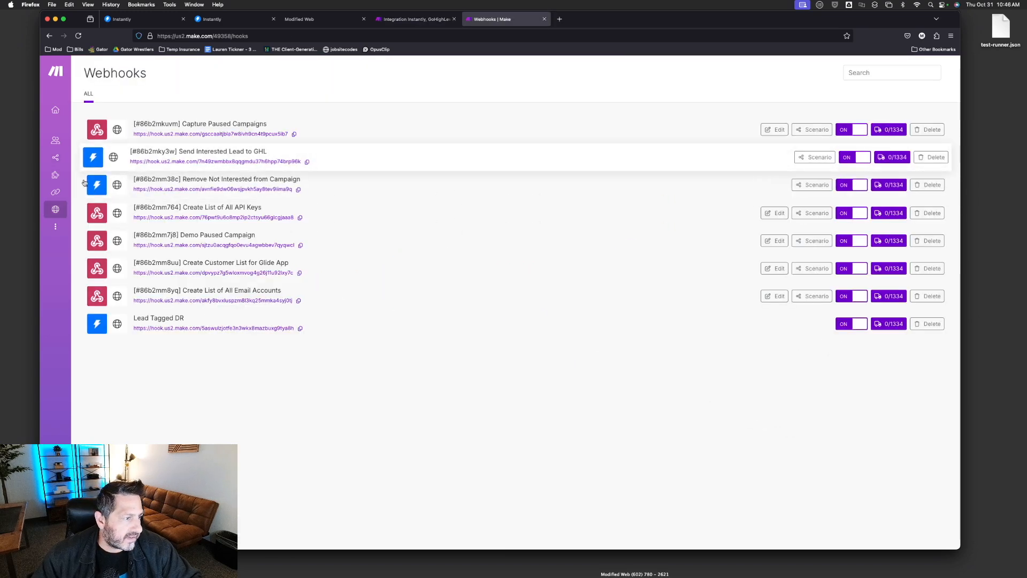
mouse_move(71, 210)
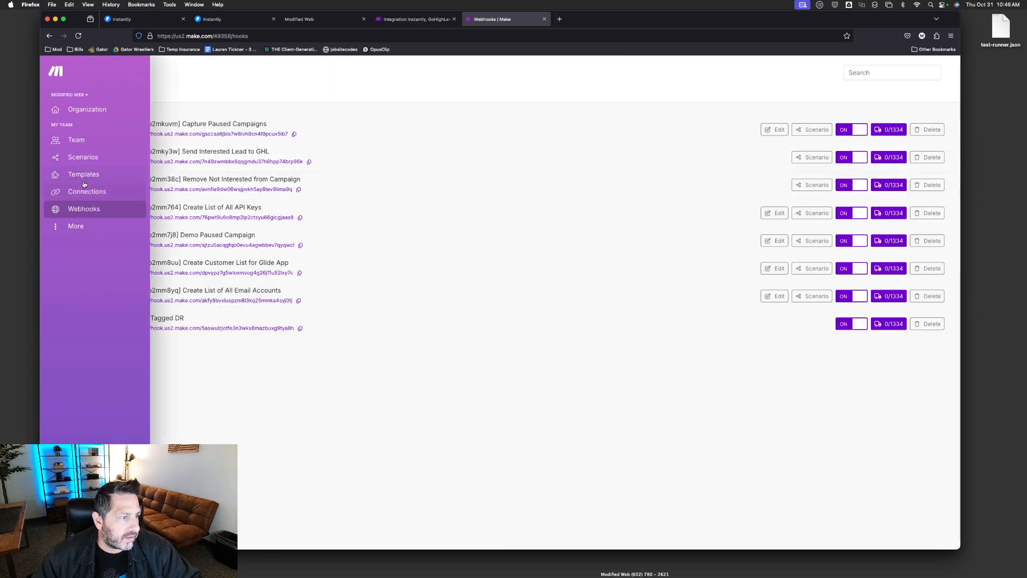
left_click(83, 157)
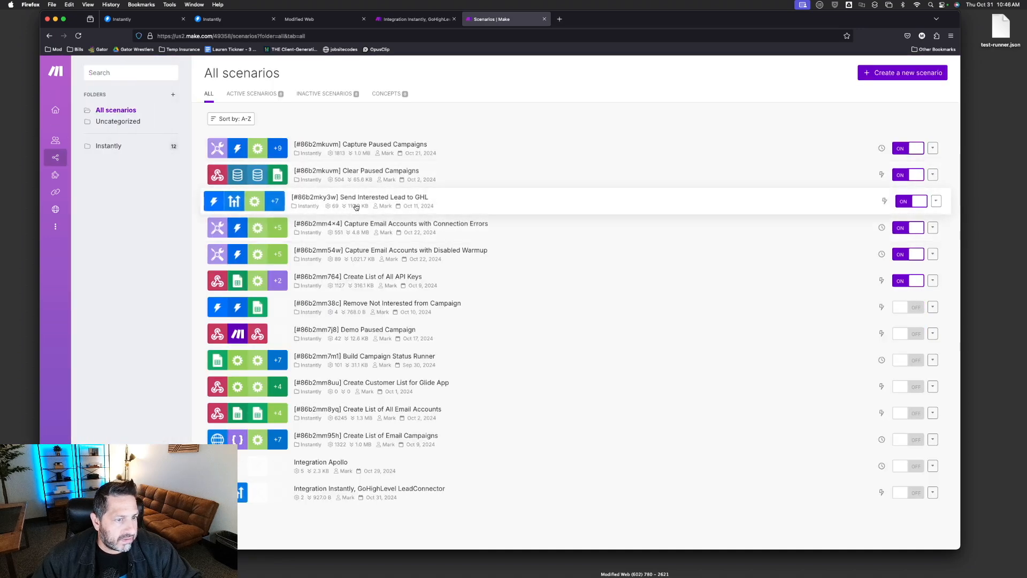
left_click(413, 197)
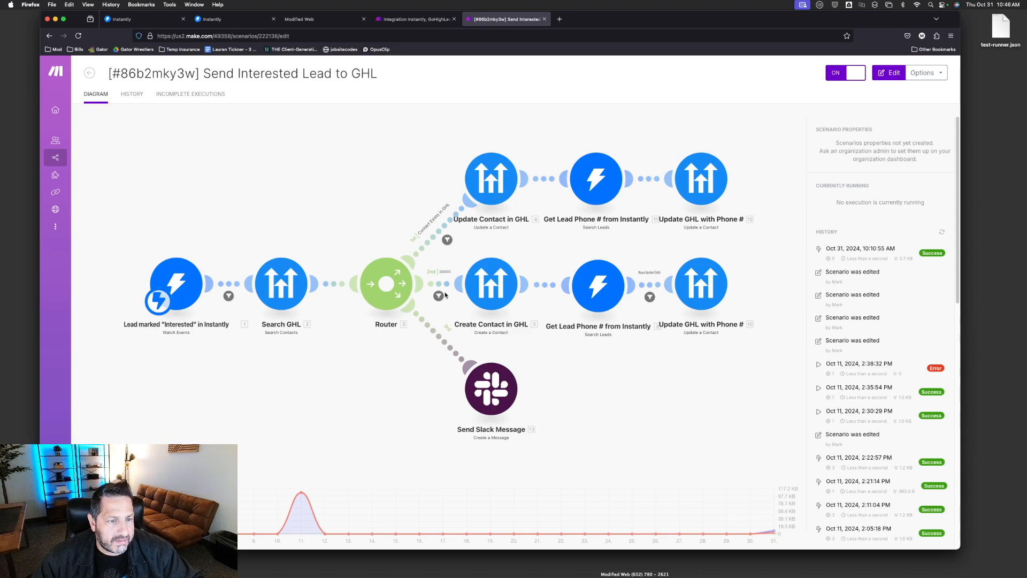
left_click(412, 19)
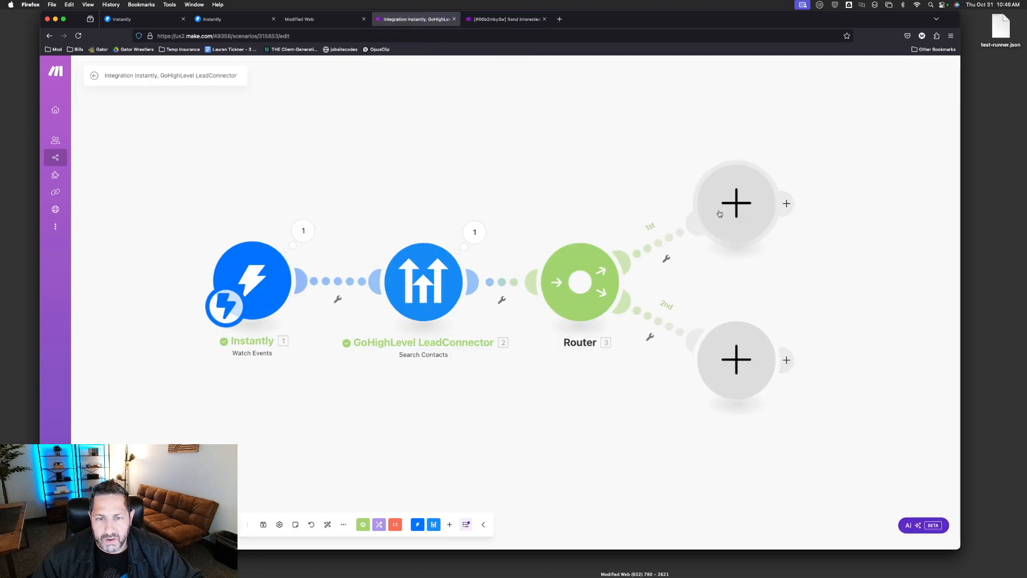
left_click(737, 207)
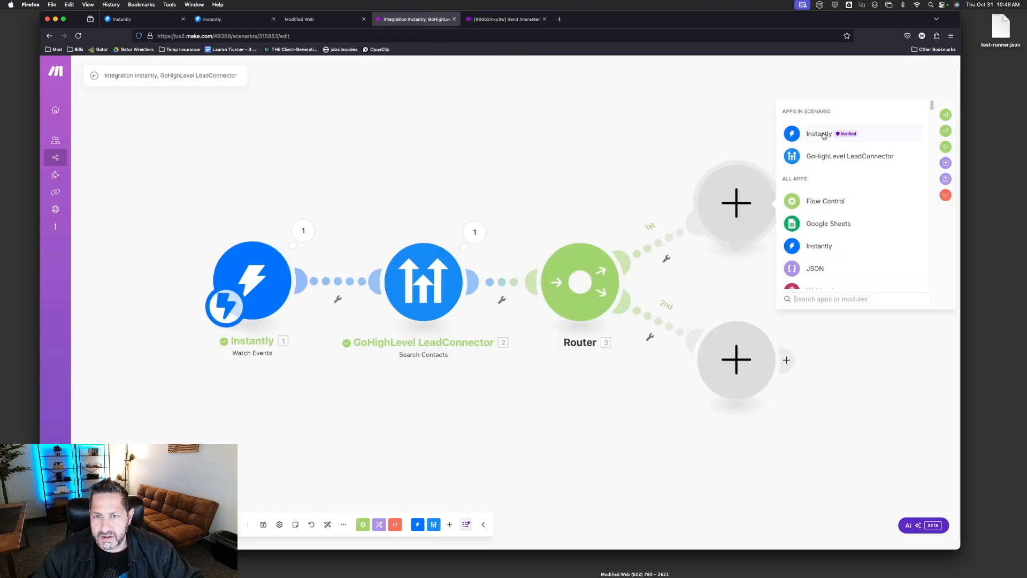
left_click(827, 155)
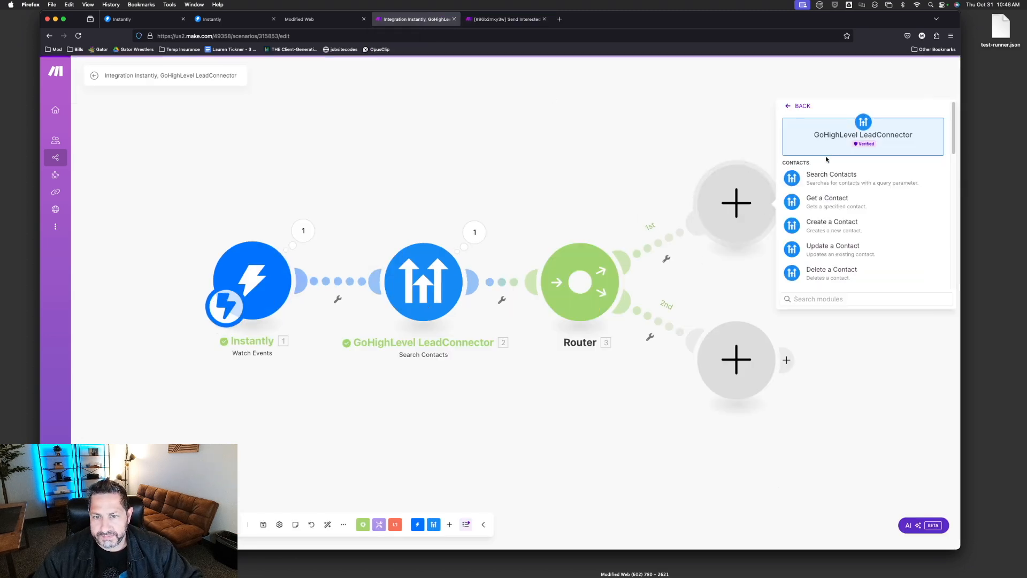
left_click(840, 224)
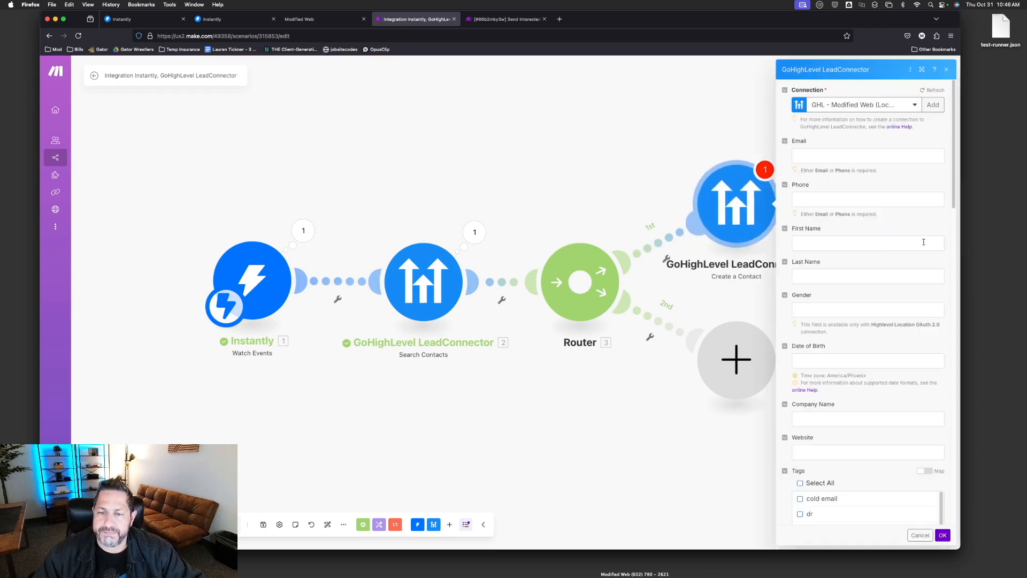
left_click(831, 154)
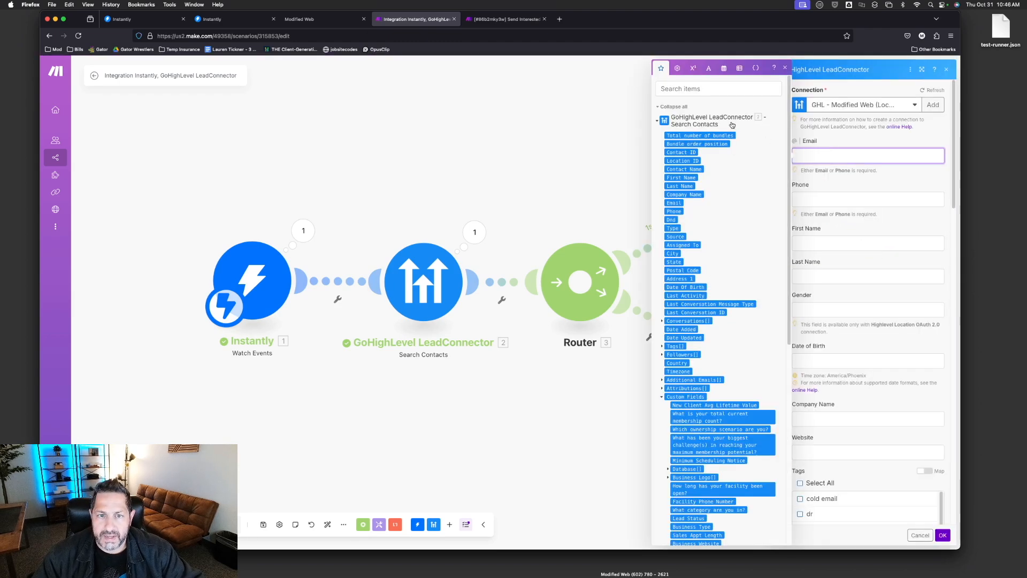
left_click(657, 120)
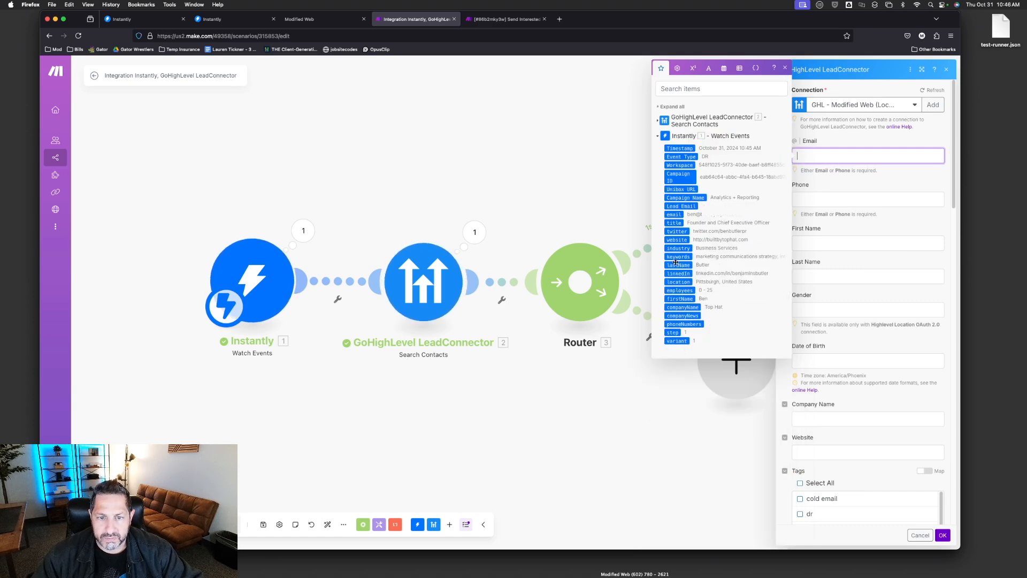
left_click(673, 214)
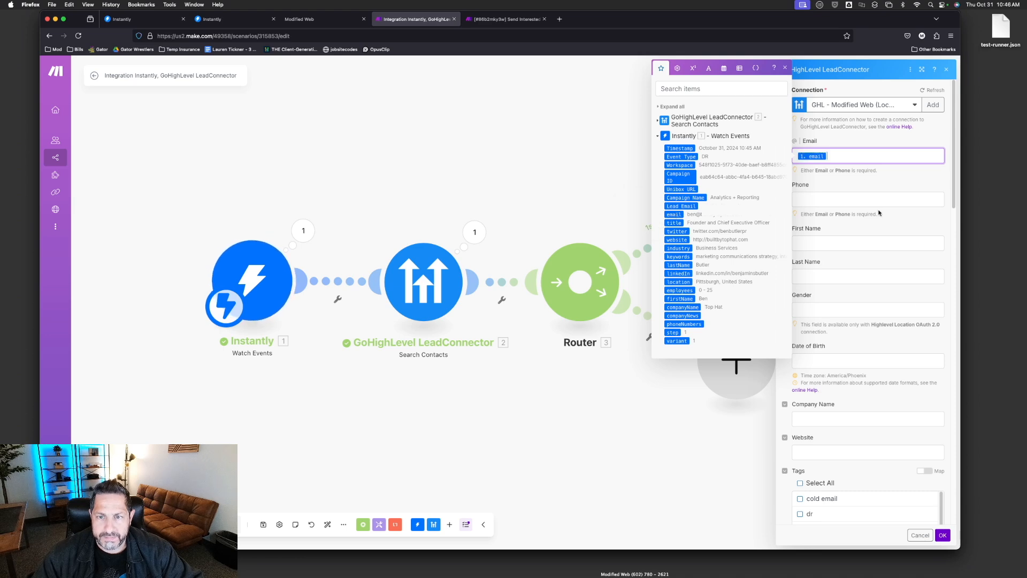
left_click(843, 244)
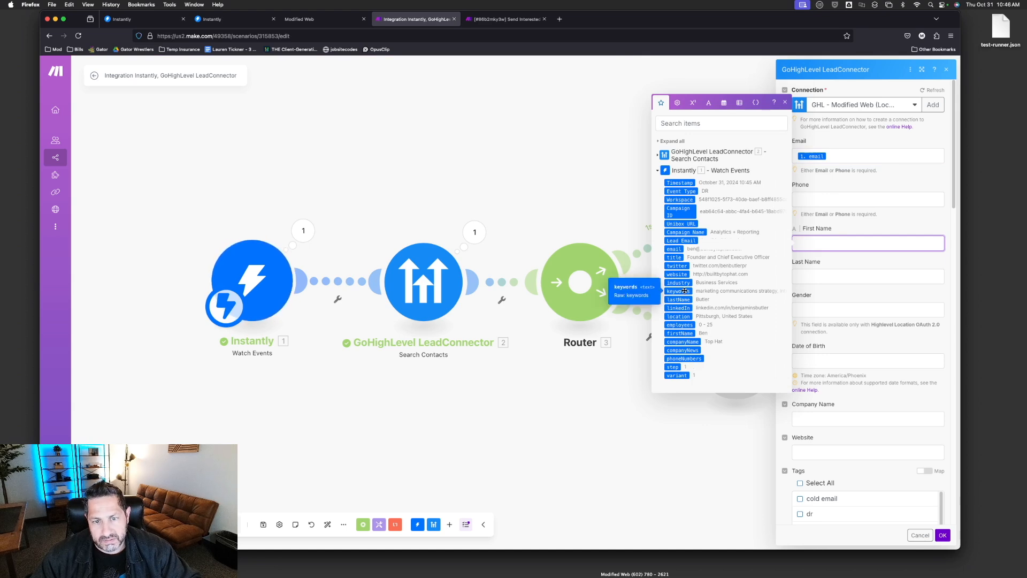
left_click(892, 223)
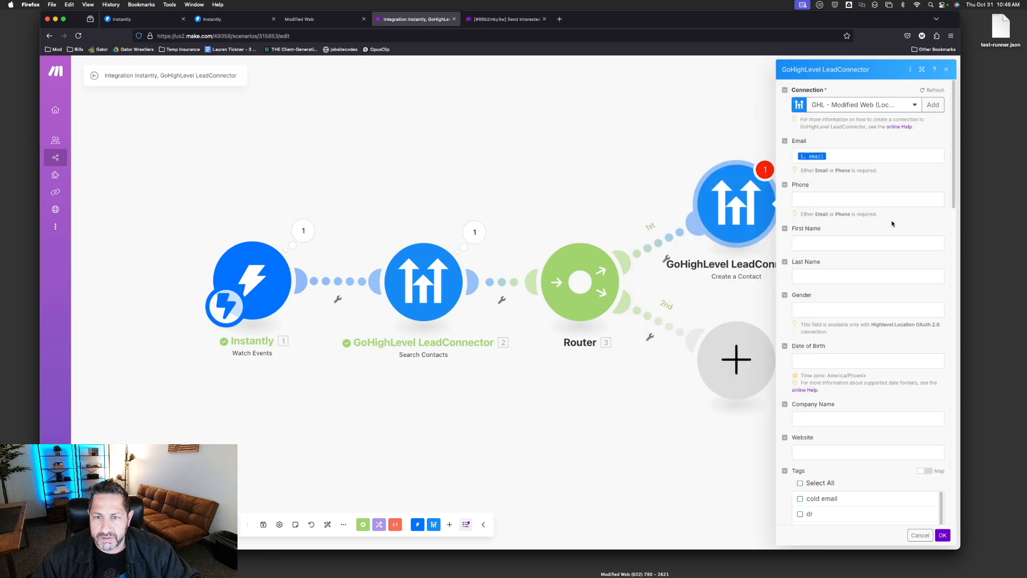
Open the first route's filter setup and check both contact filters on the router in the Send Interested Lead to GHL scenario.
left_click(505, 19)
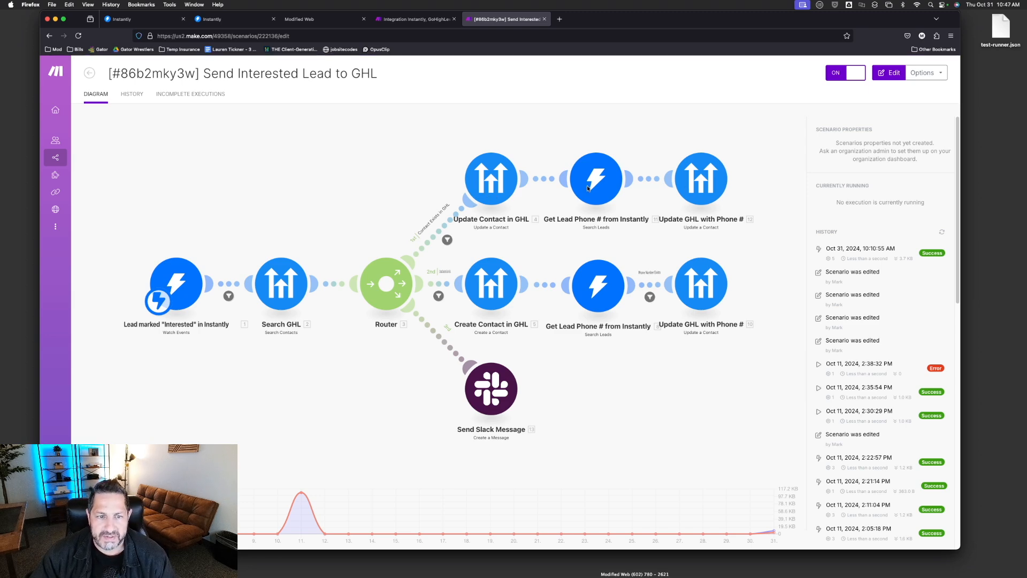
left_click(416, 19)
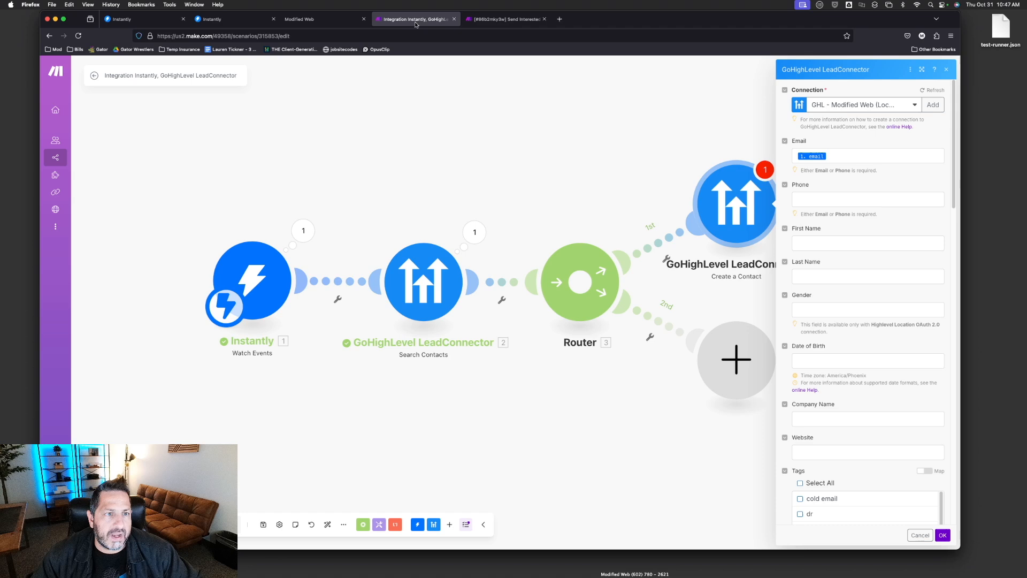
left_click(657, 239)
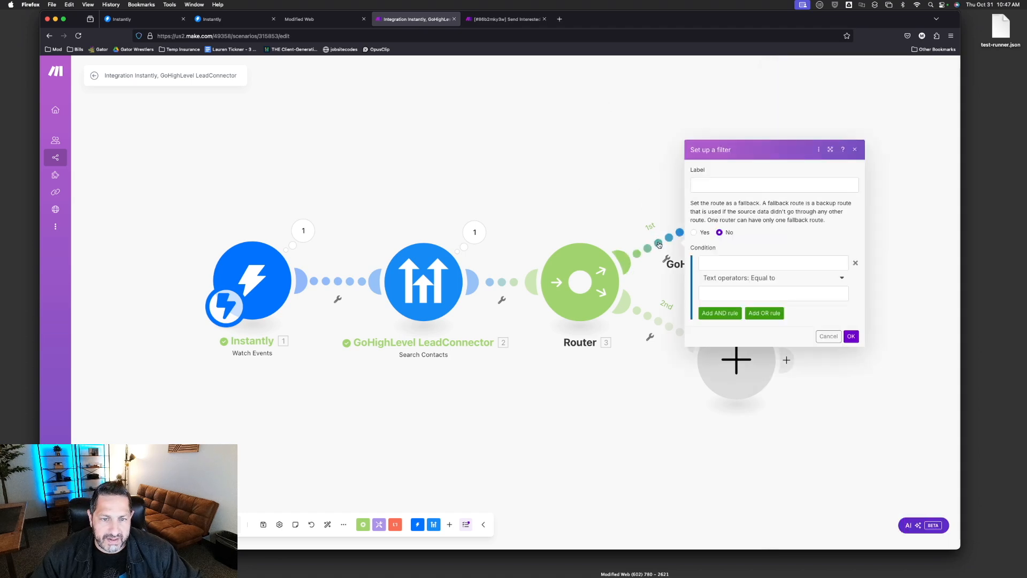
left_click(506, 19)
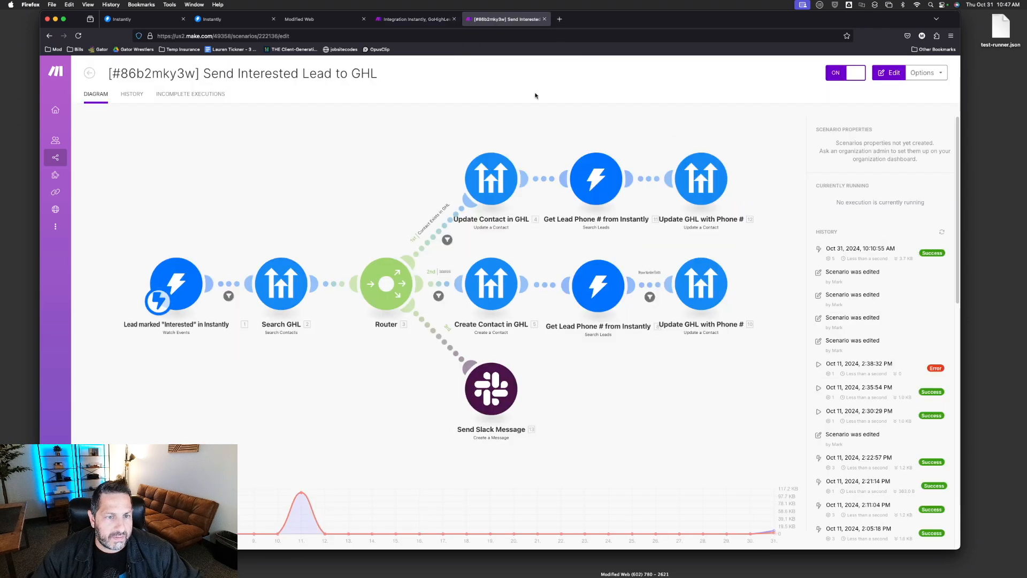
left_click(446, 241)
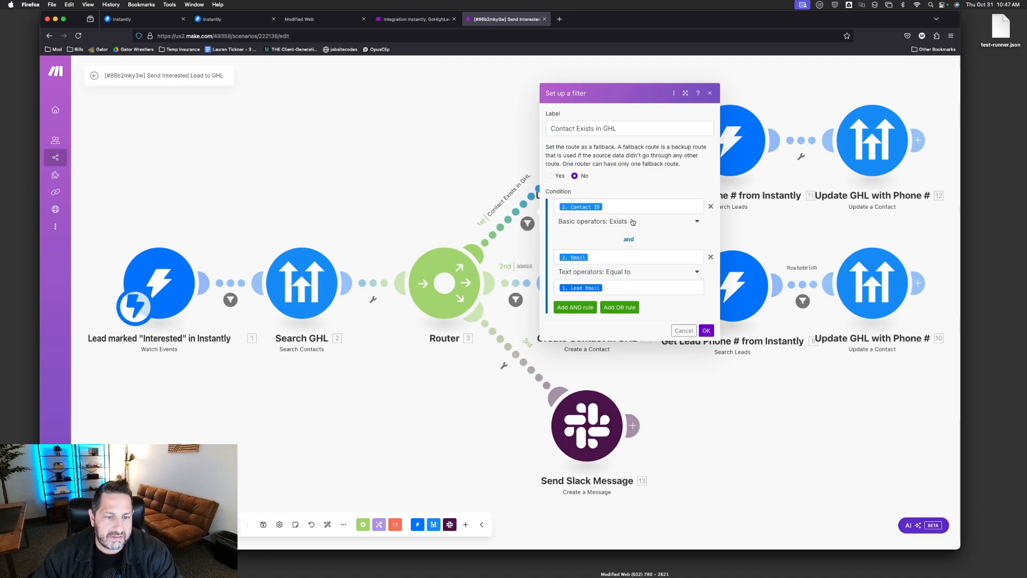
left_click(488, 175)
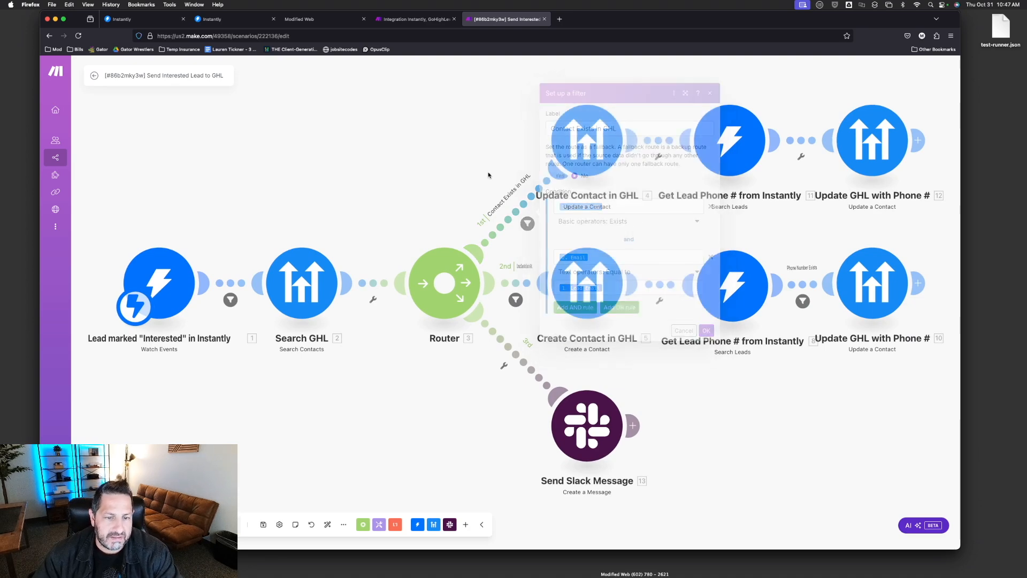
left_click(516, 300)
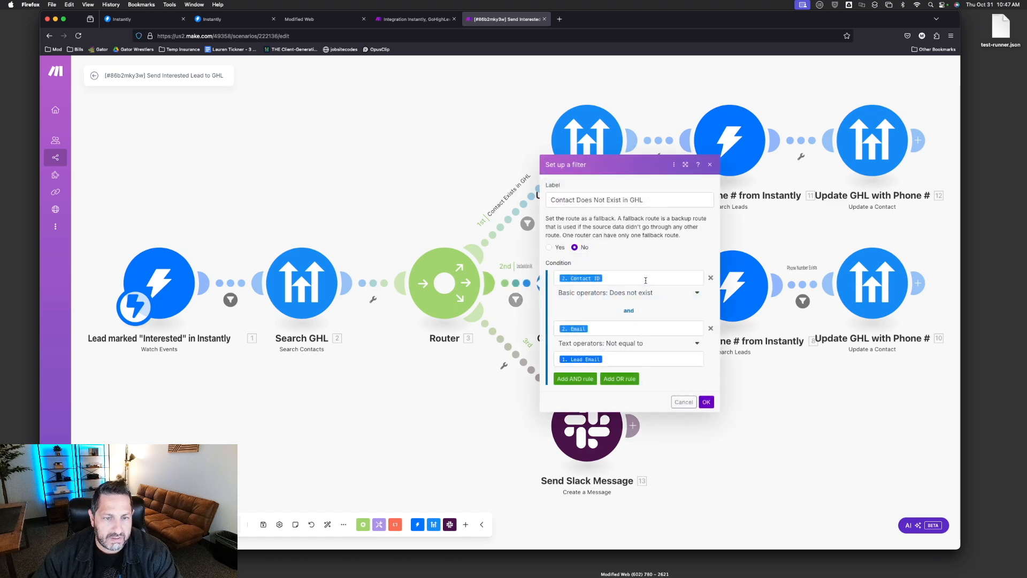
left_click(397, 20)
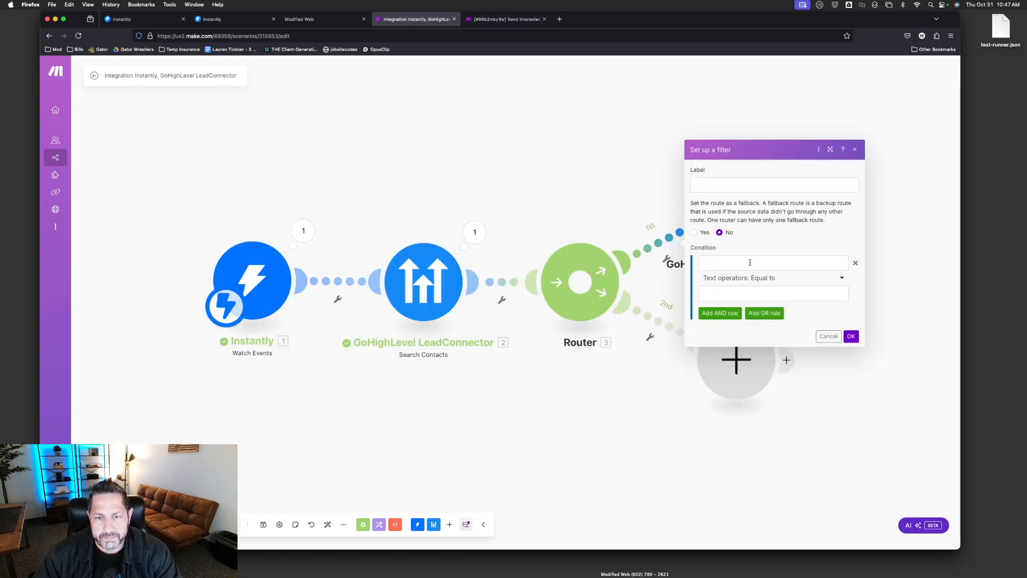
Filter the router's first route so it runs only when the Search Contacts Contact ID does not exist.
left_click(750, 263)
left_click(588, 152)
left_click(769, 279)
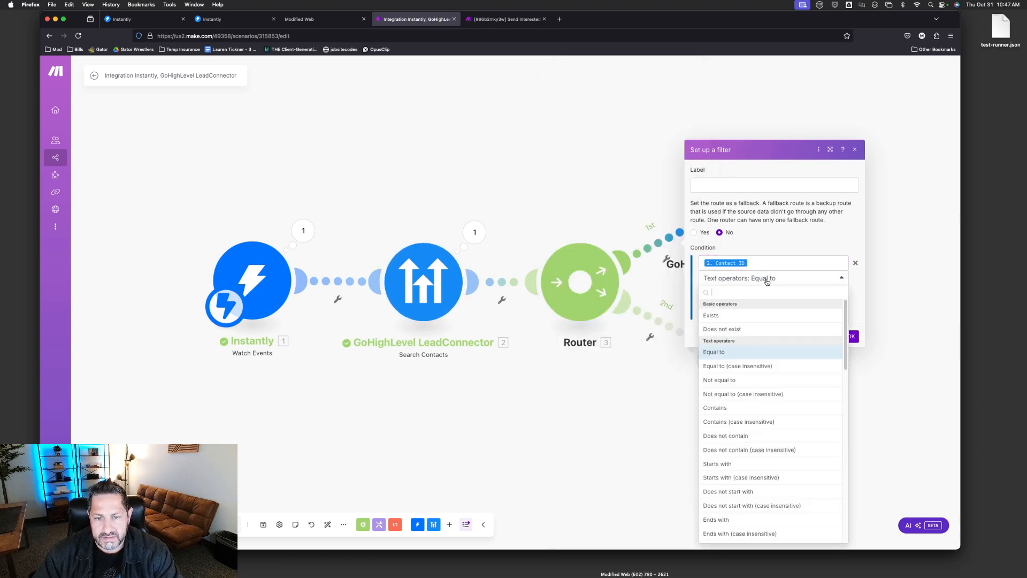
left_click(738, 330)
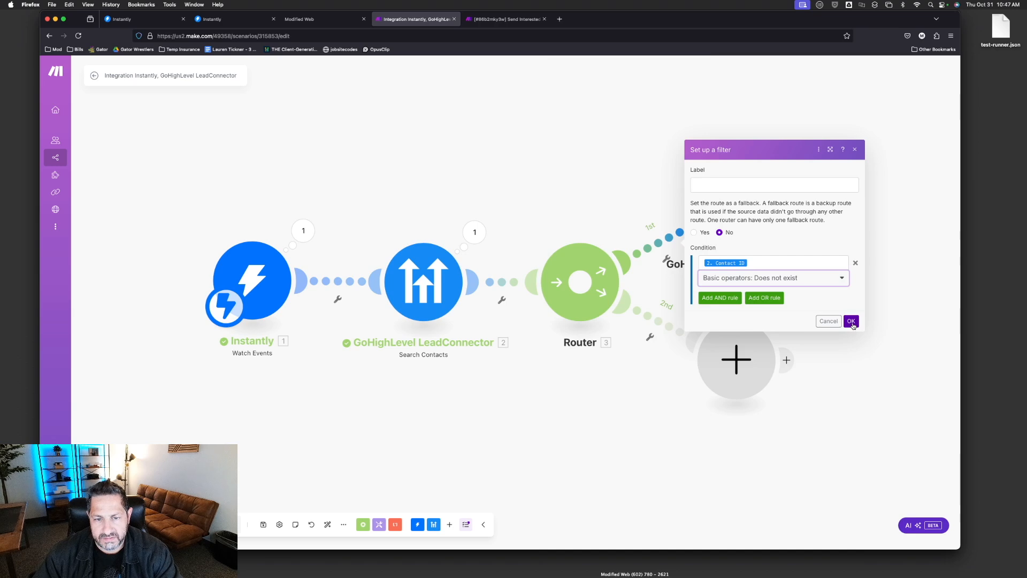
left_click(851, 321)
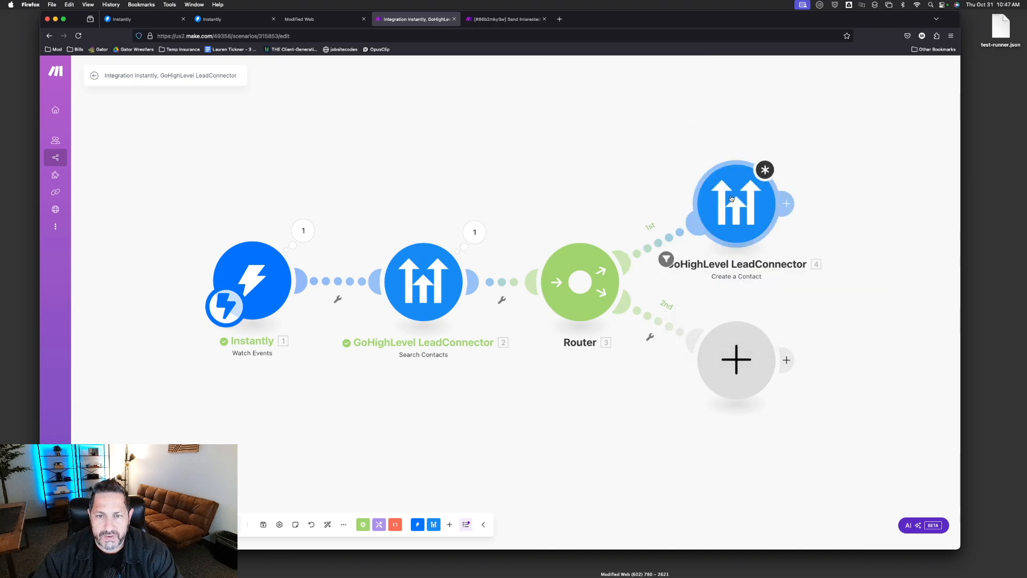
Set the second route's filter condition to require that the Search Contacts Contact ID exists.
left_click(659, 322)
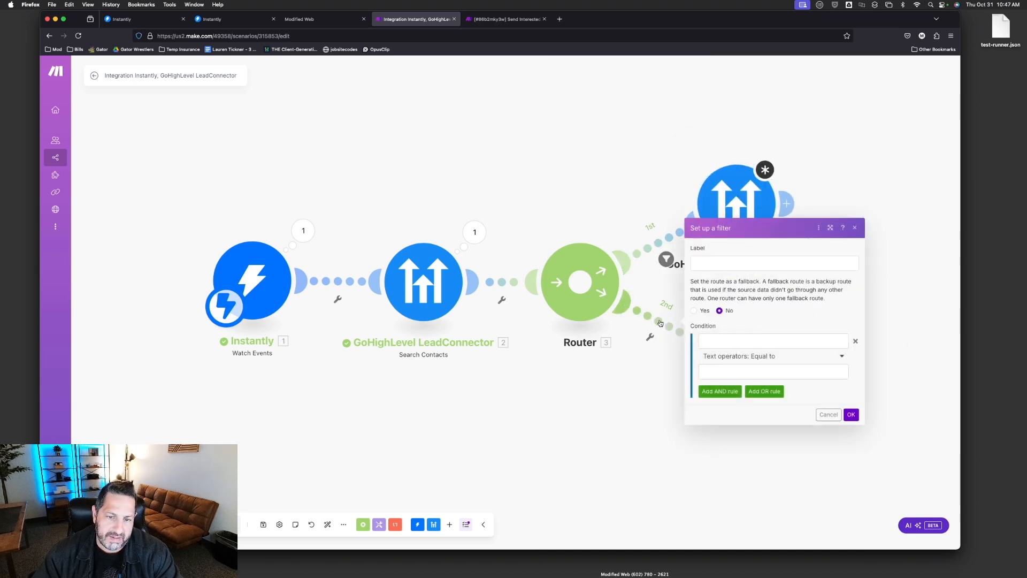
left_click(718, 340)
left_click(594, 152)
left_click(770, 356)
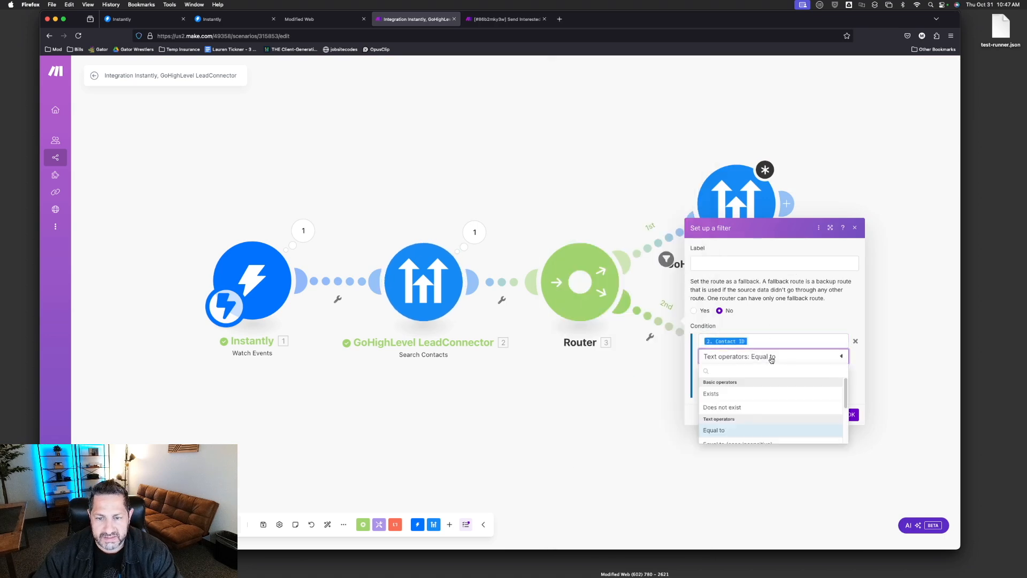
left_click(735, 393)
left_click(721, 379)
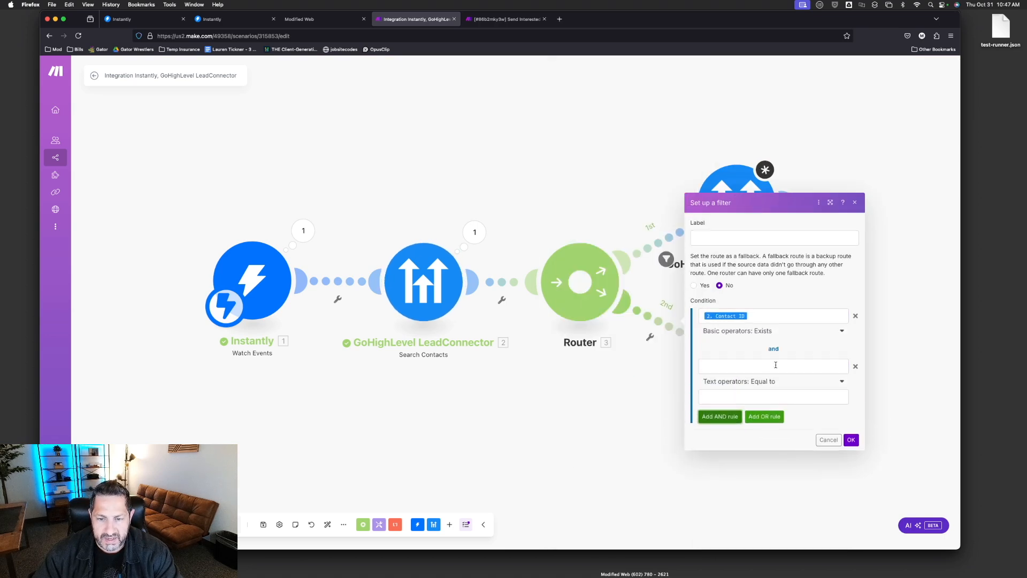
left_click(775, 364)
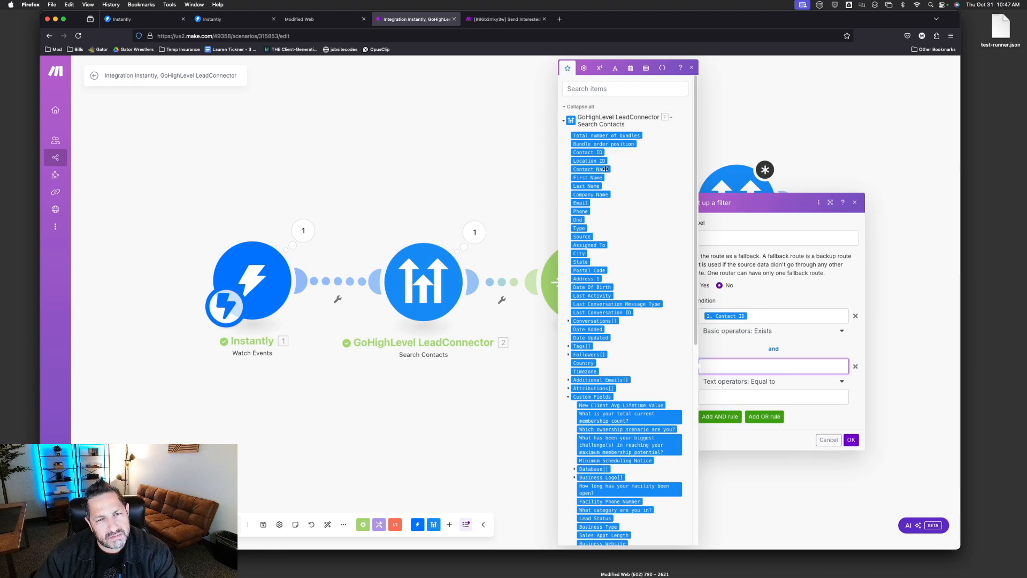
left_click(581, 204)
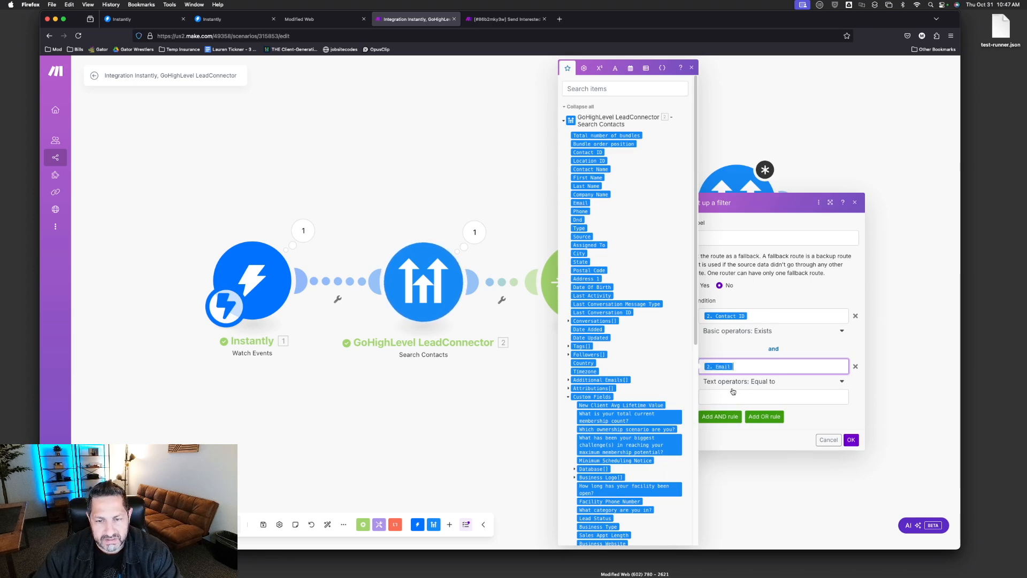
left_click(755, 396)
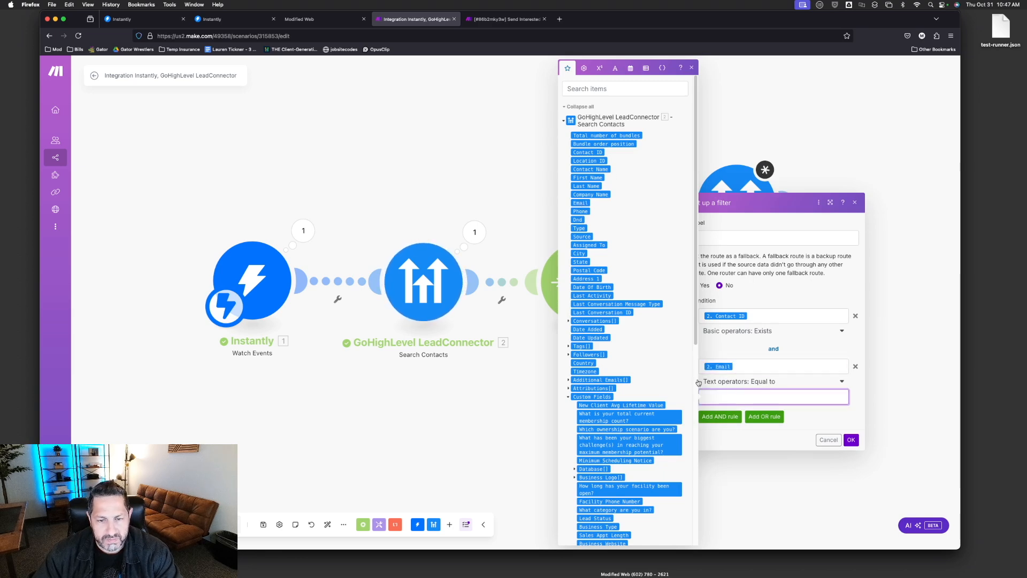
left_click(566, 122)
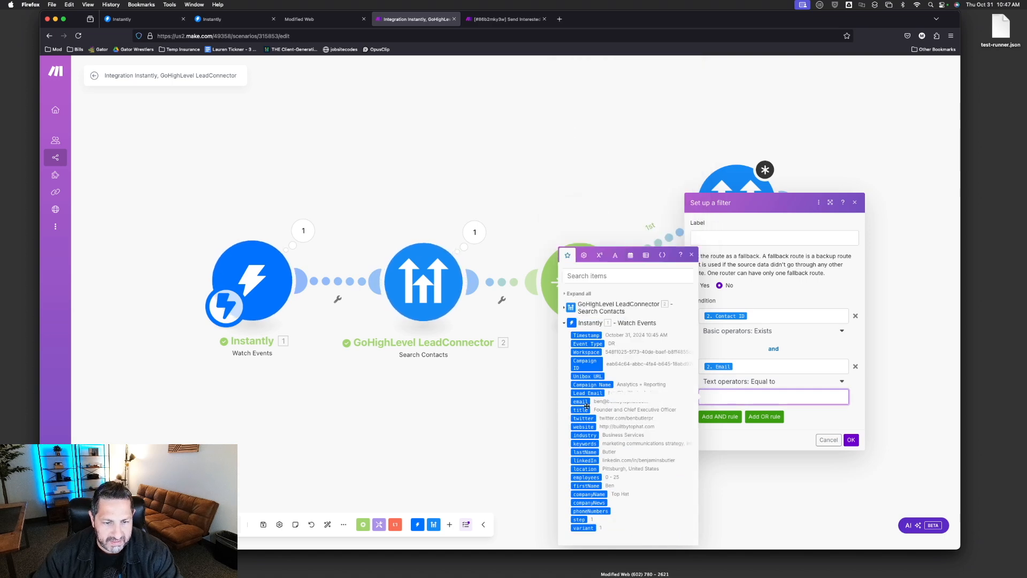
left_click(851, 440)
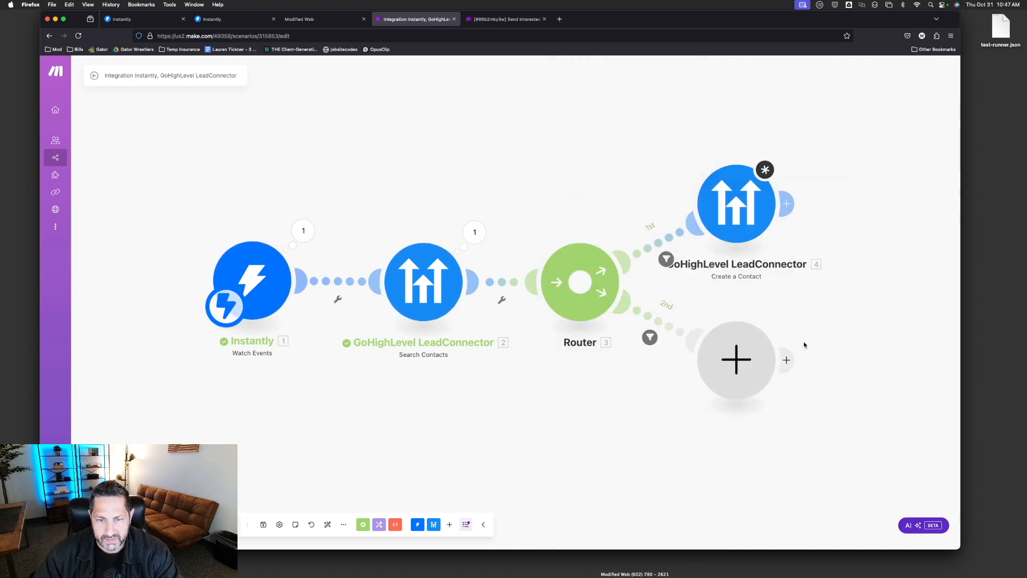
Add a GoHighLevel Update a Contact module on the second route, mapping its Contact ID to the Search Contacts Contact ID, and save it.
left_click(748, 359)
left_click(826, 319)
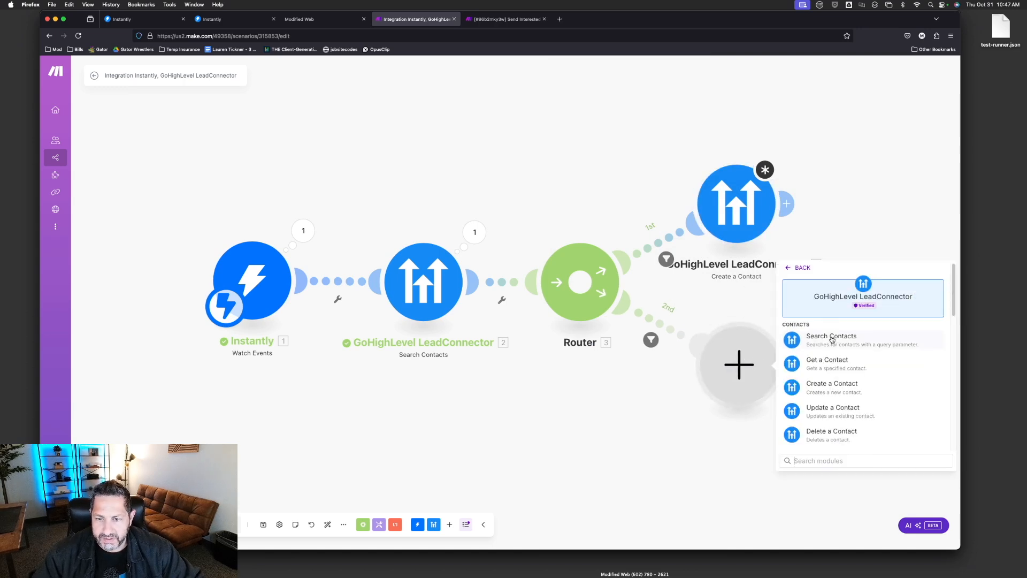
left_click(842, 411)
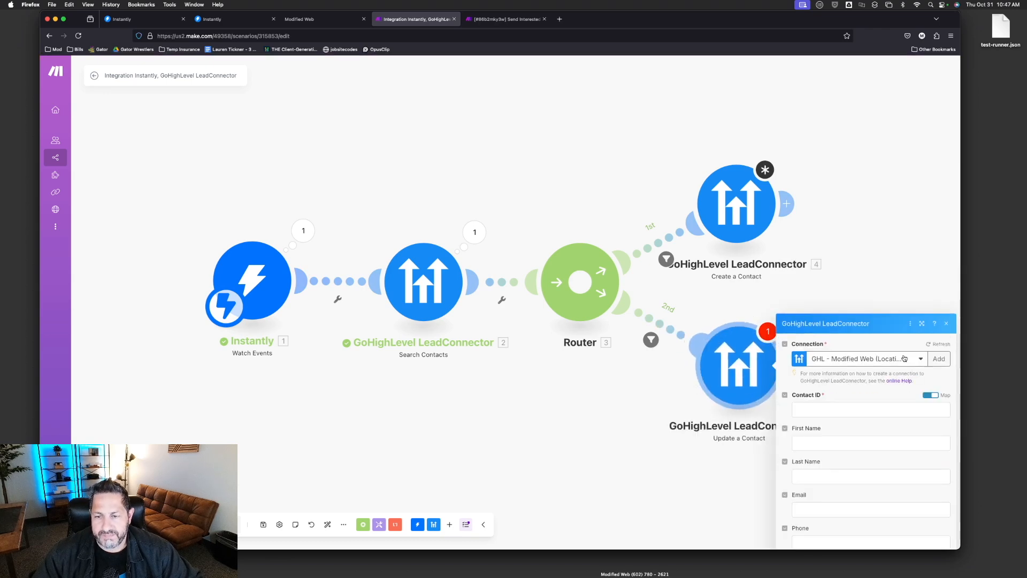
left_click(817, 157)
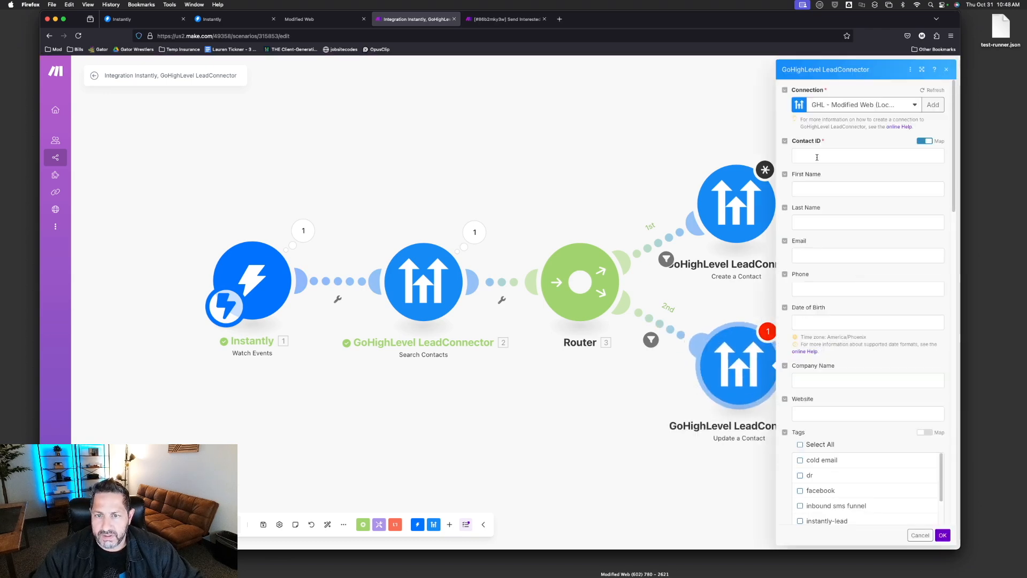
left_click(679, 154)
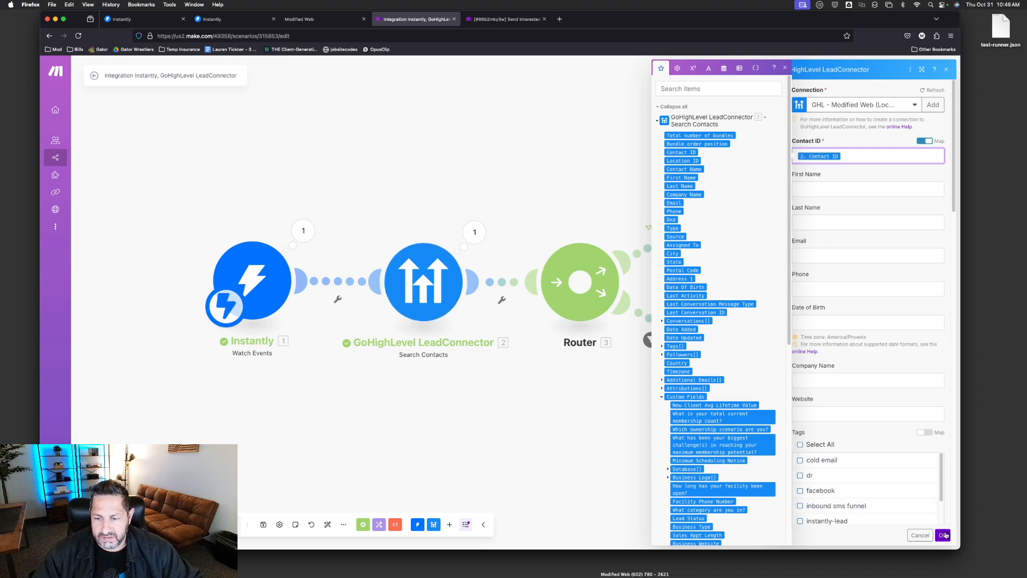
left_click(943, 535)
Reposition the Create a Contact and Update a Contact modules farther from the router to lengthen both routes.
left_click_drag(883, 328, 832, 298)
left_click_drag(674, 166, 749, 139)
left_click_drag(696, 330, 758, 334)
Label the first route's filter "Contact Does Not Exist" and save it.
left_click(651, 212)
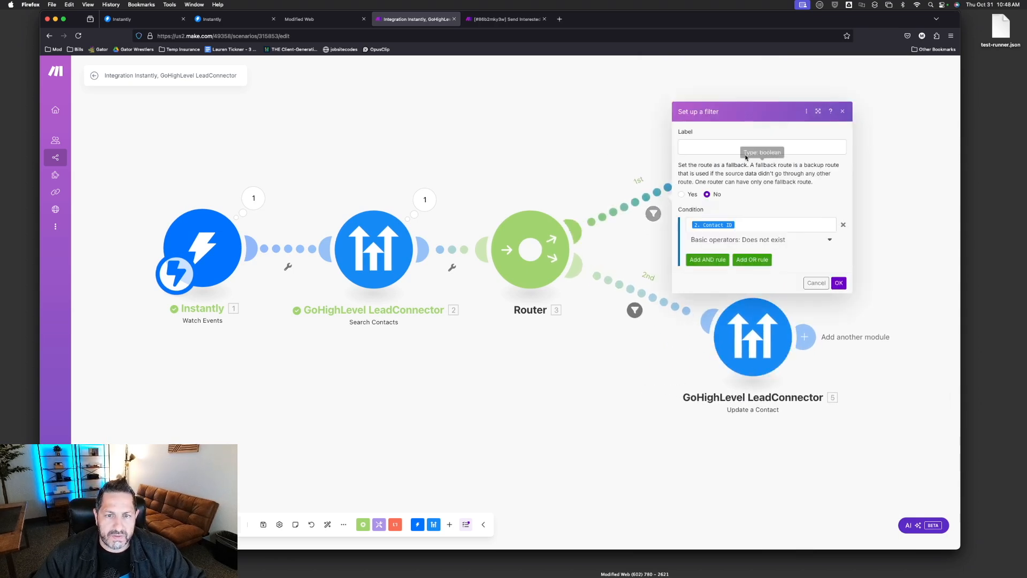
left_click(746, 150)
type("Contact Doesn'")
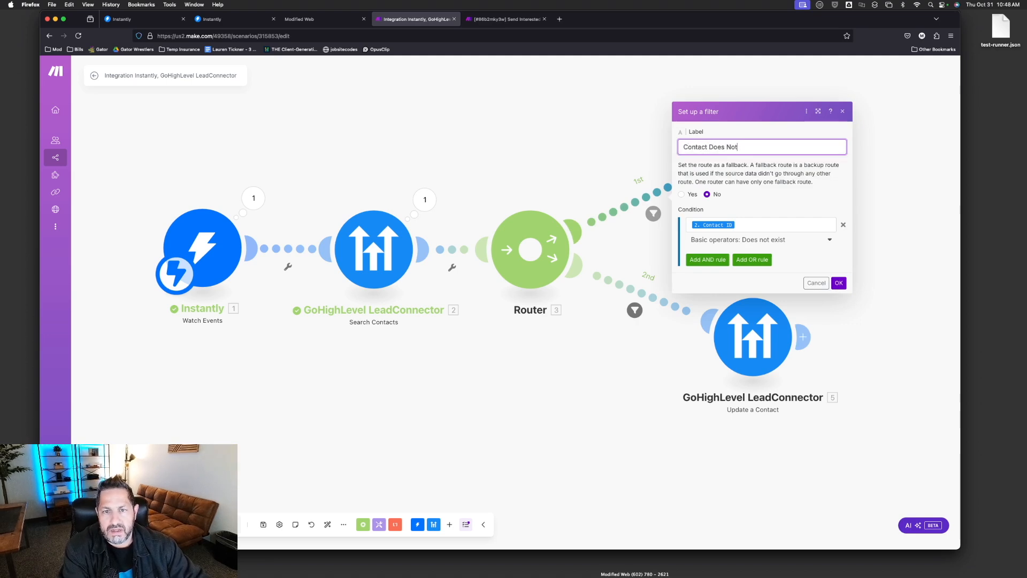
type("ist")
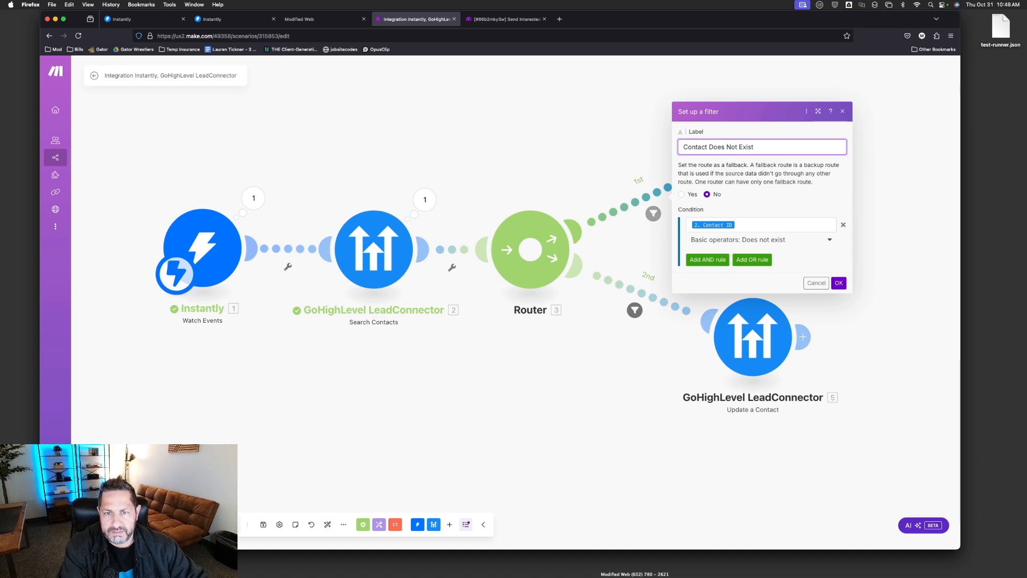
left_click(838, 283)
Label the second route's filter "Contact Does Exist" and save it.
left_click(634, 310)
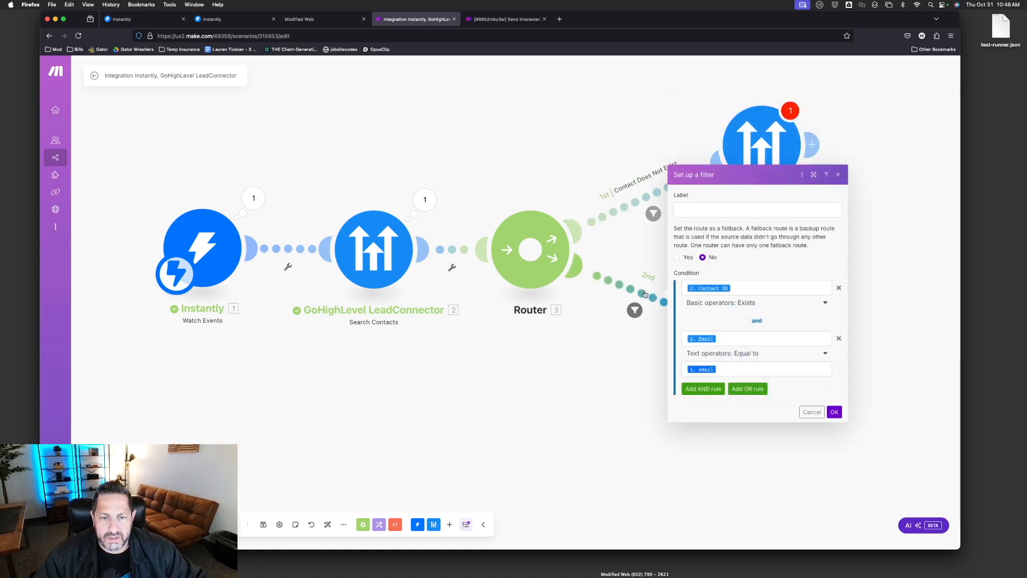
left_click(697, 211)
type("Contact Does Exist")
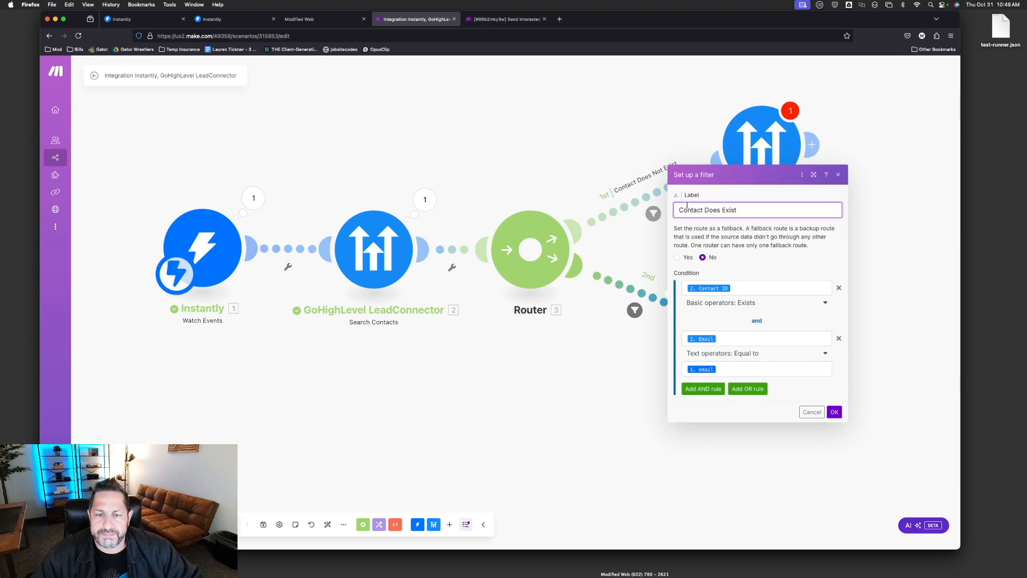
left_click(837, 416)
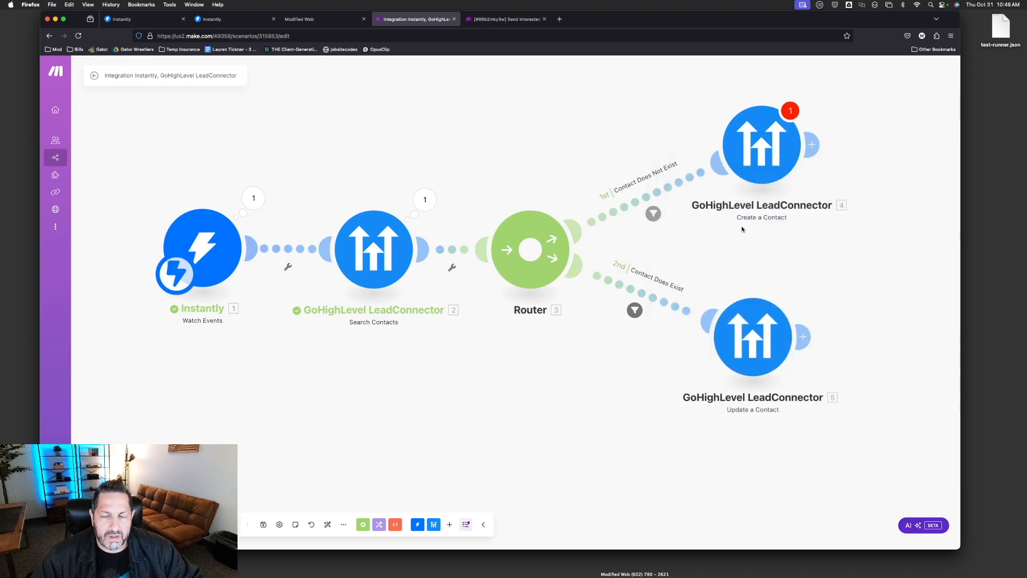
Check the Instantly Watch Events output bundle and add an Instantly Search Leads module after Create a Contact on the first route.
left_click_drag(805, 241, 705, 254)
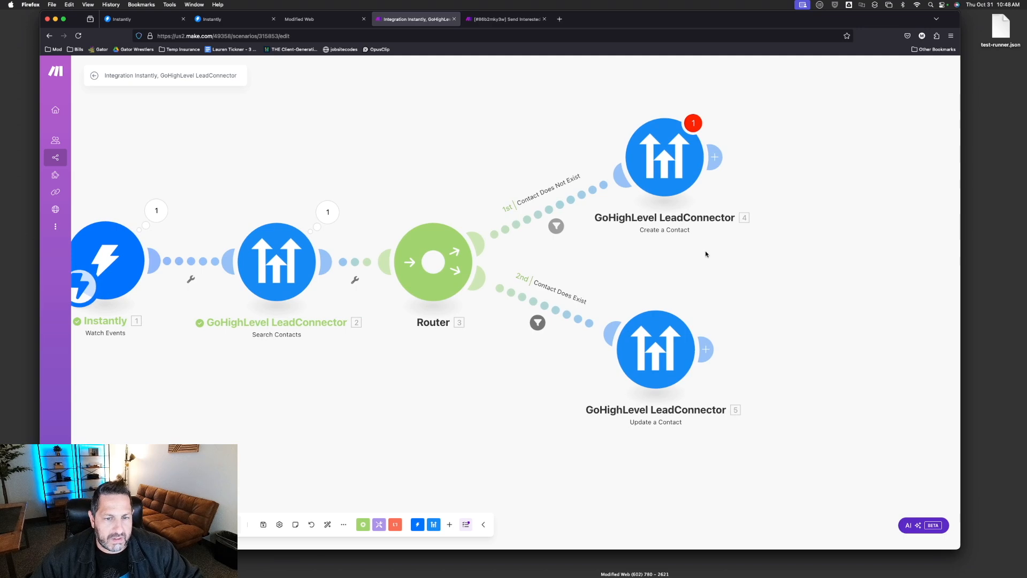
left_click(155, 210)
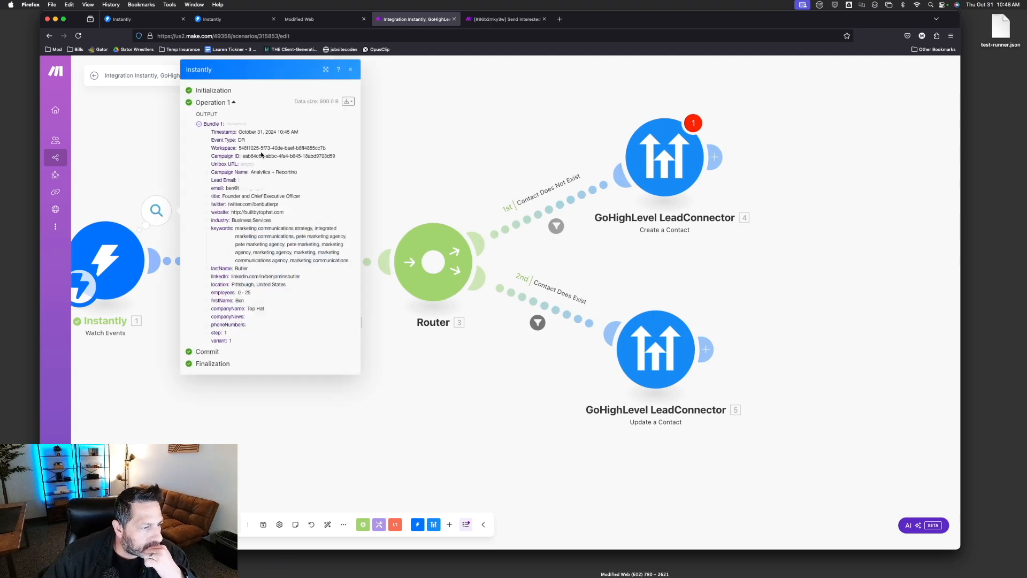
left_click(437, 146)
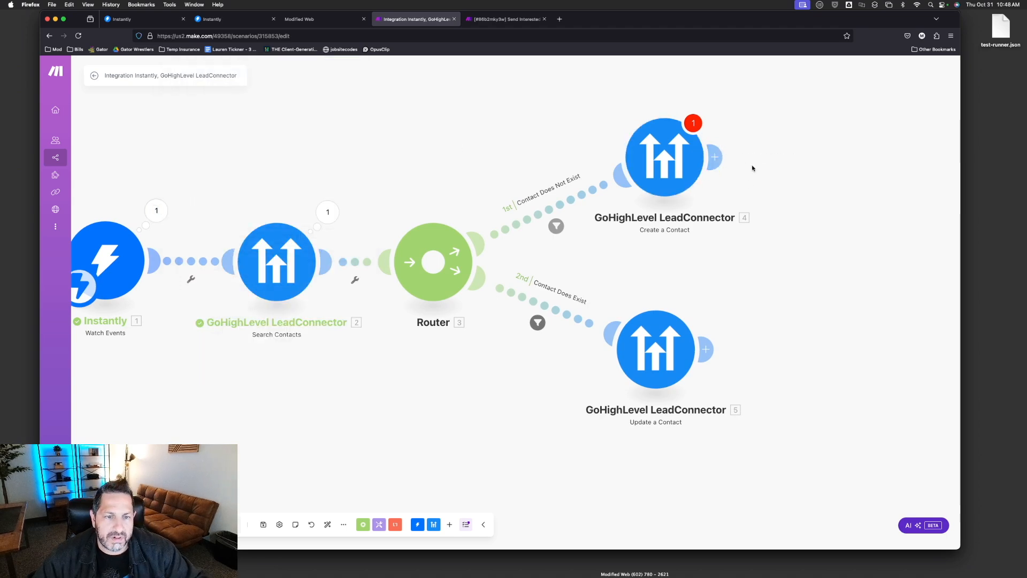
scroll(752, 168, "right", 3)
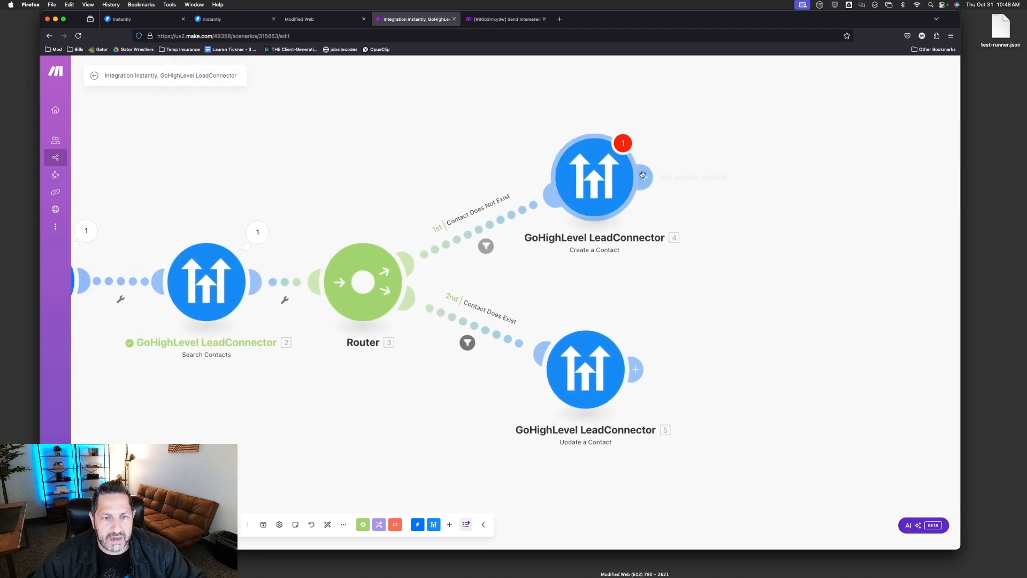
left_click(647, 177)
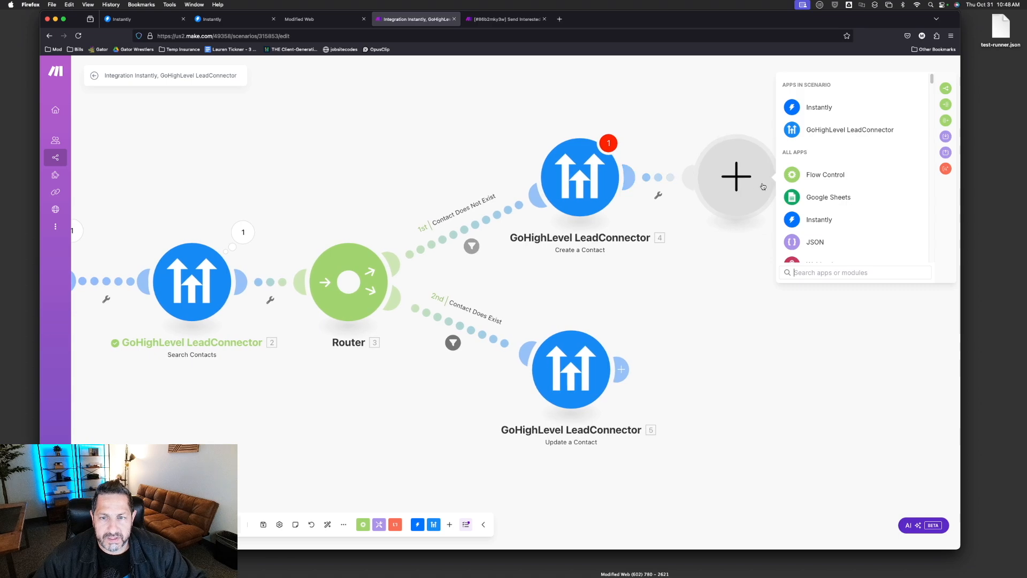
left_click(824, 110)
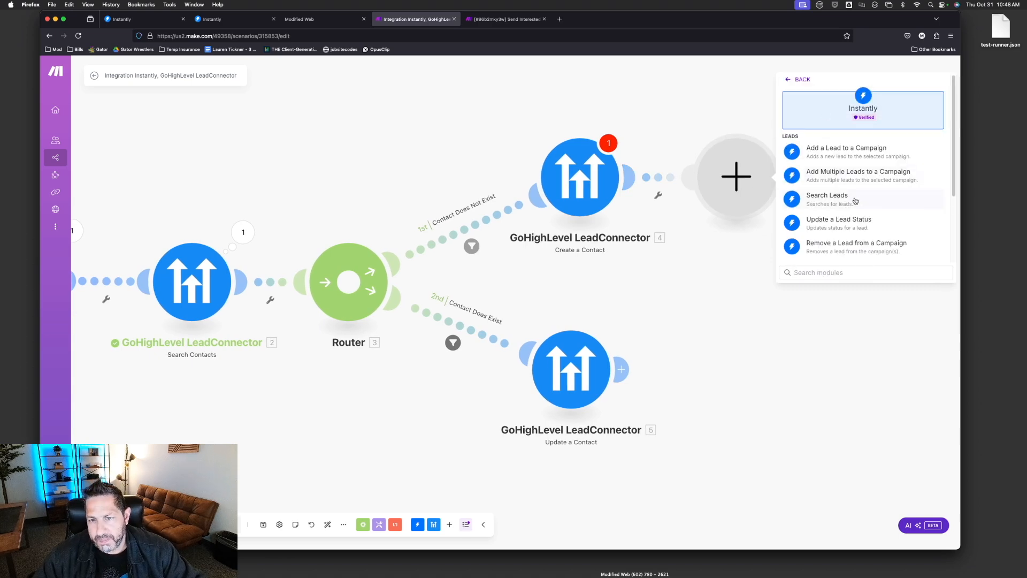
scroll(855, 200, "down", 3)
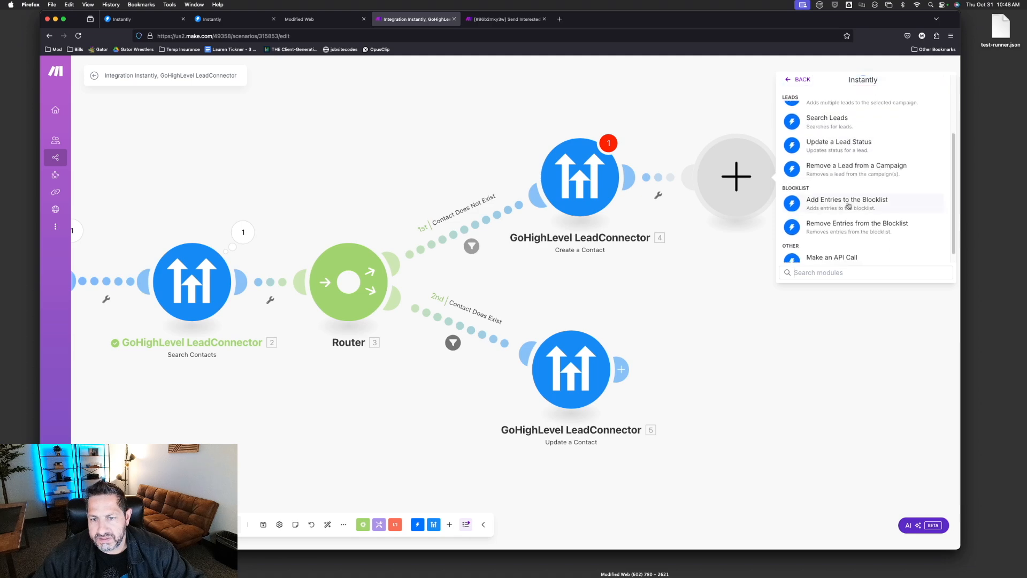
scroll(841, 210, "up", 3)
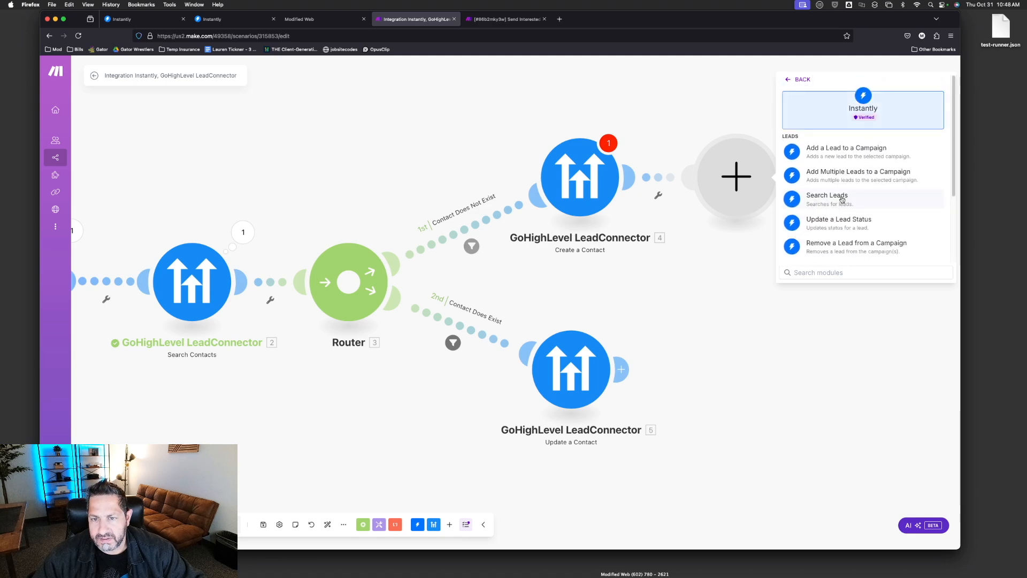
left_click(842, 201)
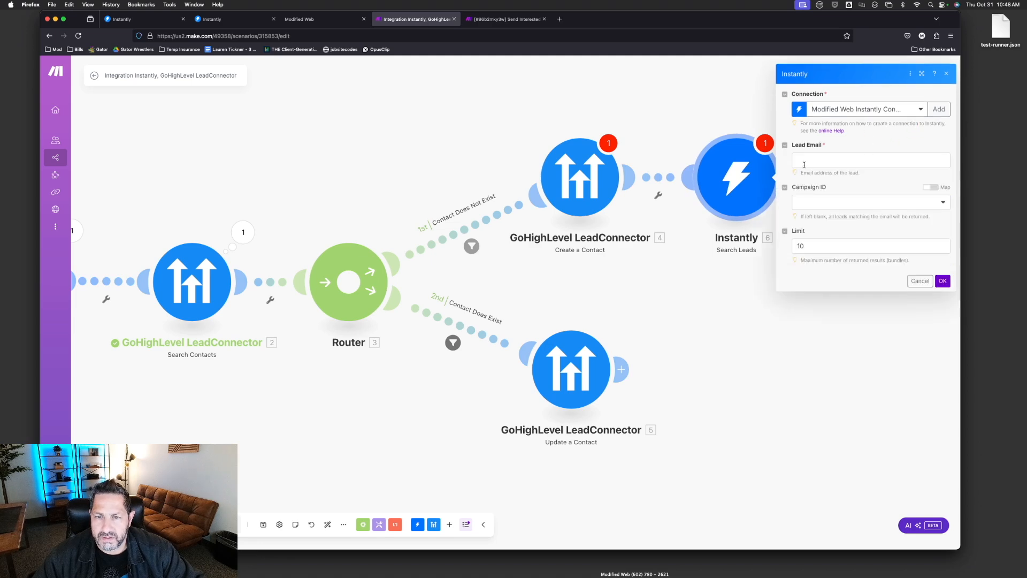
Map the Search Leads module's Lead Email to the Watch Events email, set the limit to 11, and save the module.
left_click(809, 162)
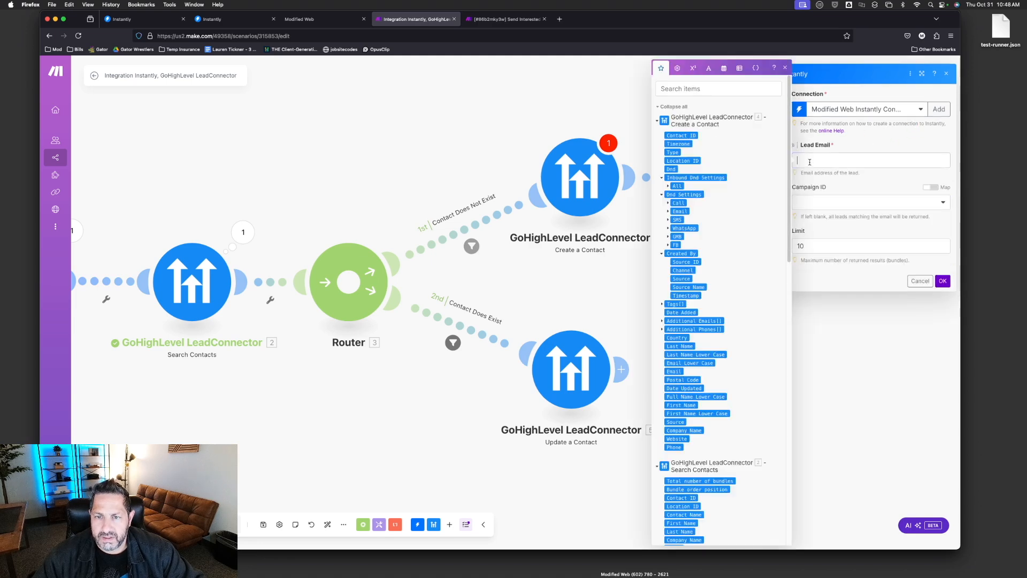
left_click(658, 121)
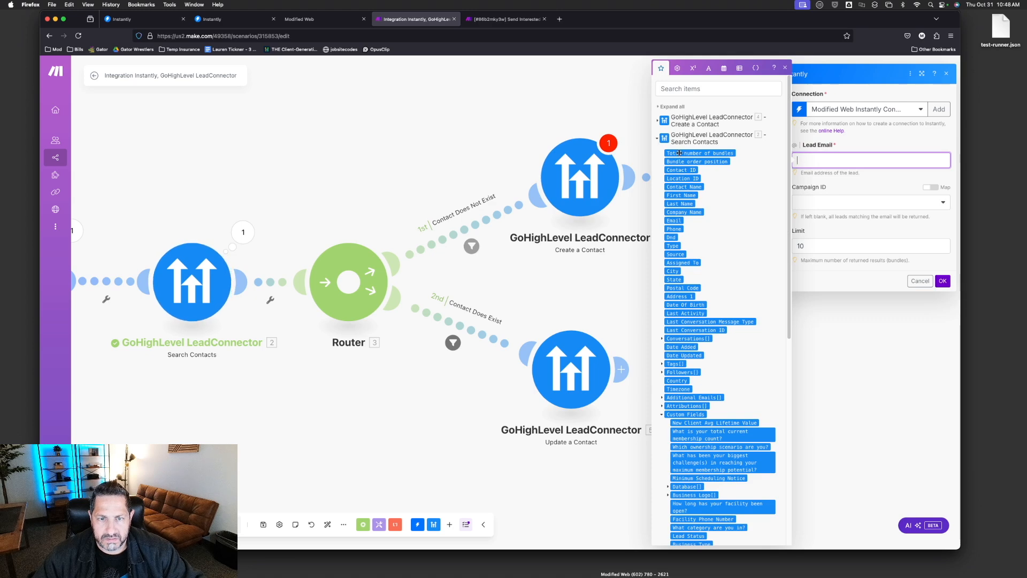
left_click(660, 139)
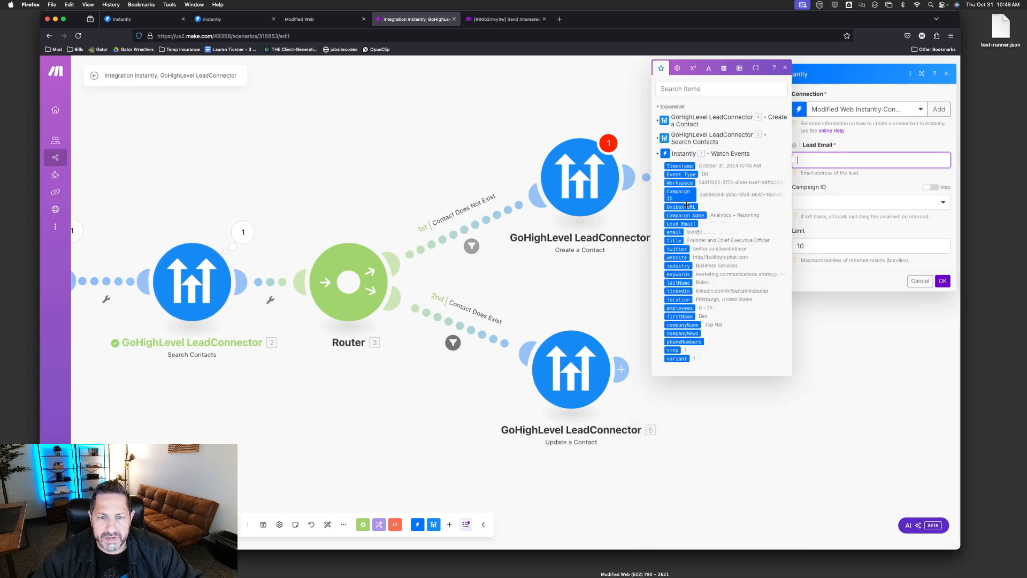
left_click(676, 232)
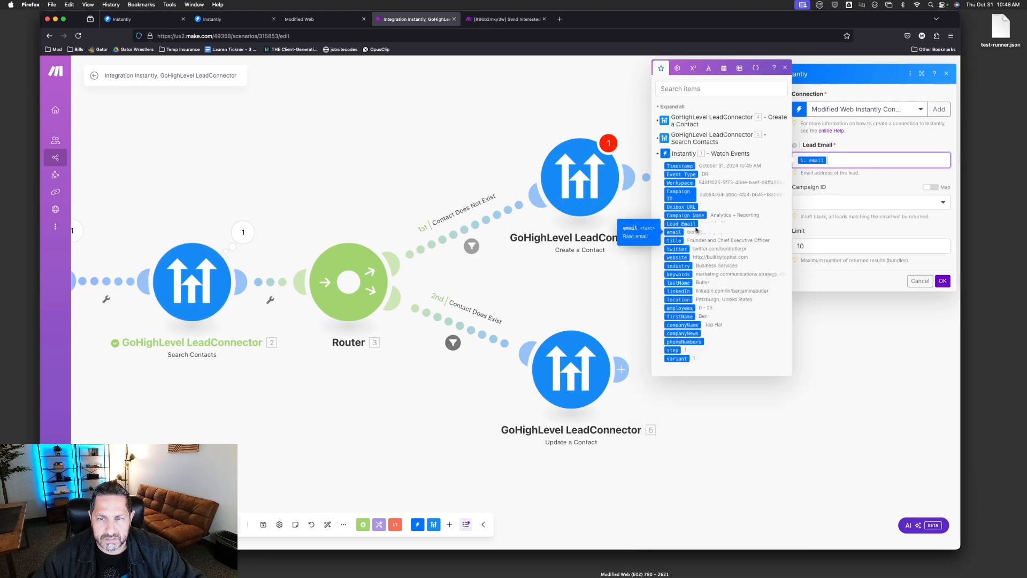
left_click(862, 189)
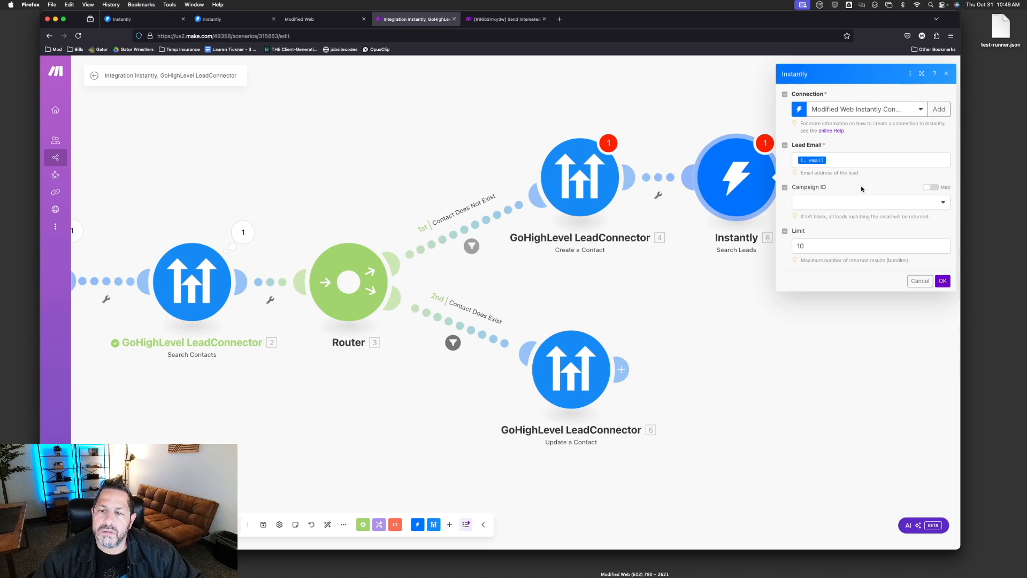
left_click(817, 246)
key("BackSpace")
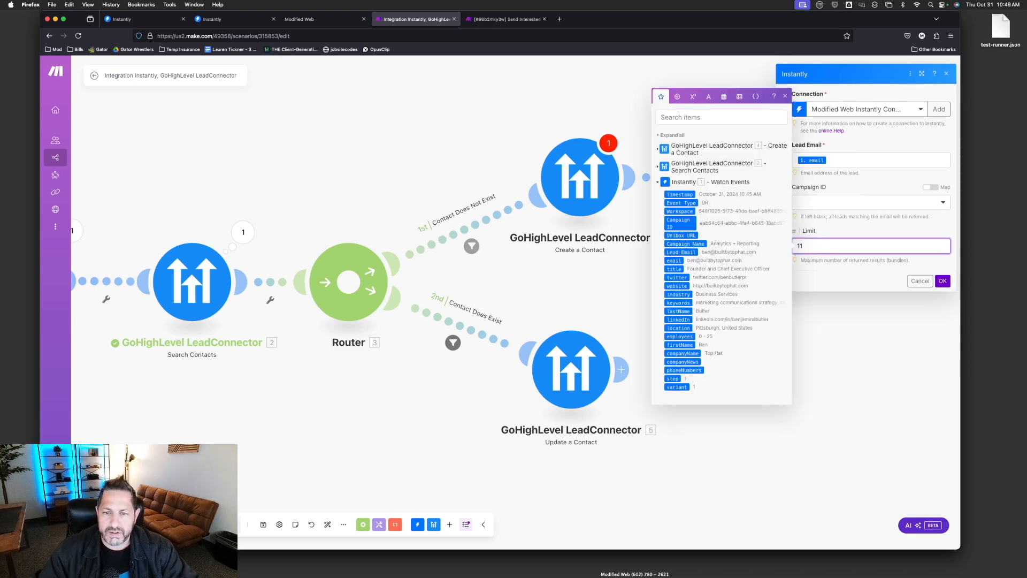
left_click(916, 285)
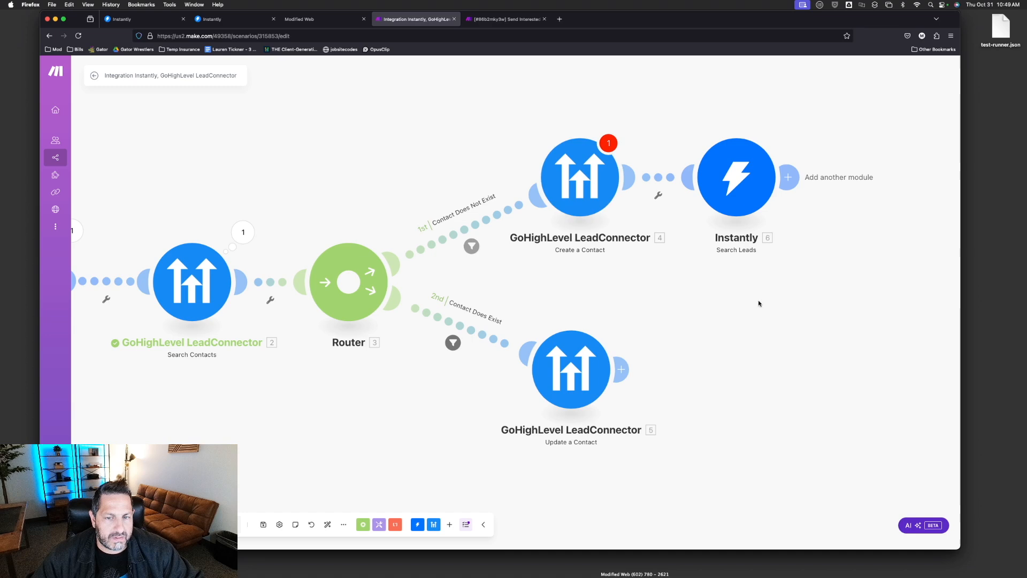
Switch to the Instantly Unibox, set the open reply's lead status to Not Interested, and reopen its status choices.
scroll(722, 300, "left", 2)
scroll(722, 300, "down", 1)
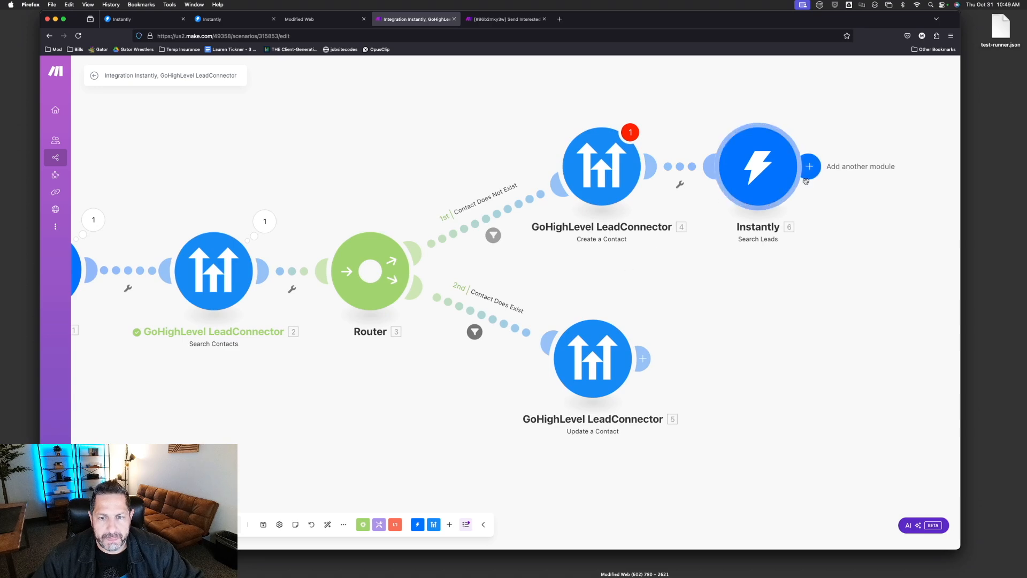
left_click_drag(783, 279, 762, 287)
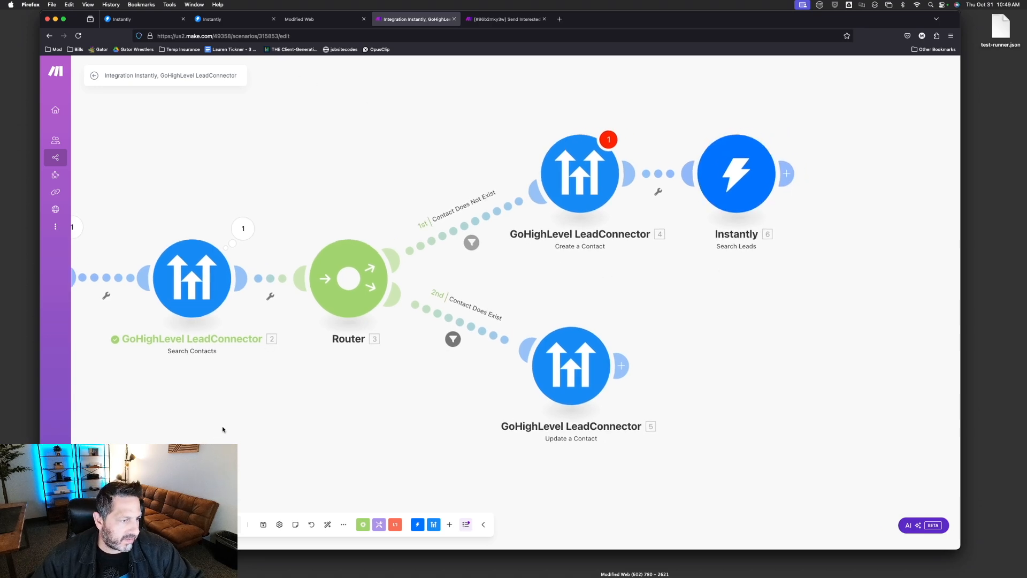
left_click(155, 19)
left_click(398, 109)
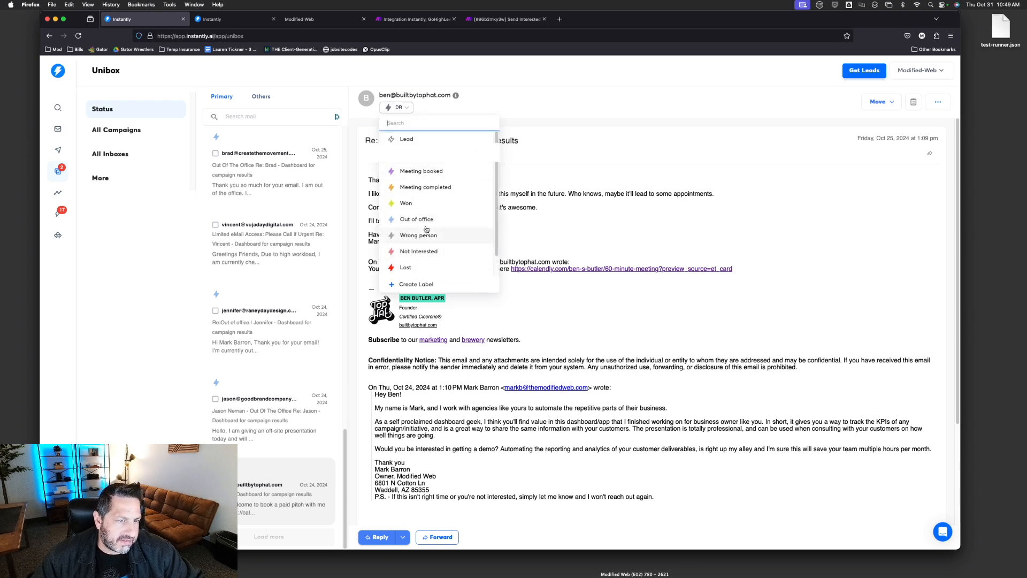
left_click(427, 251)
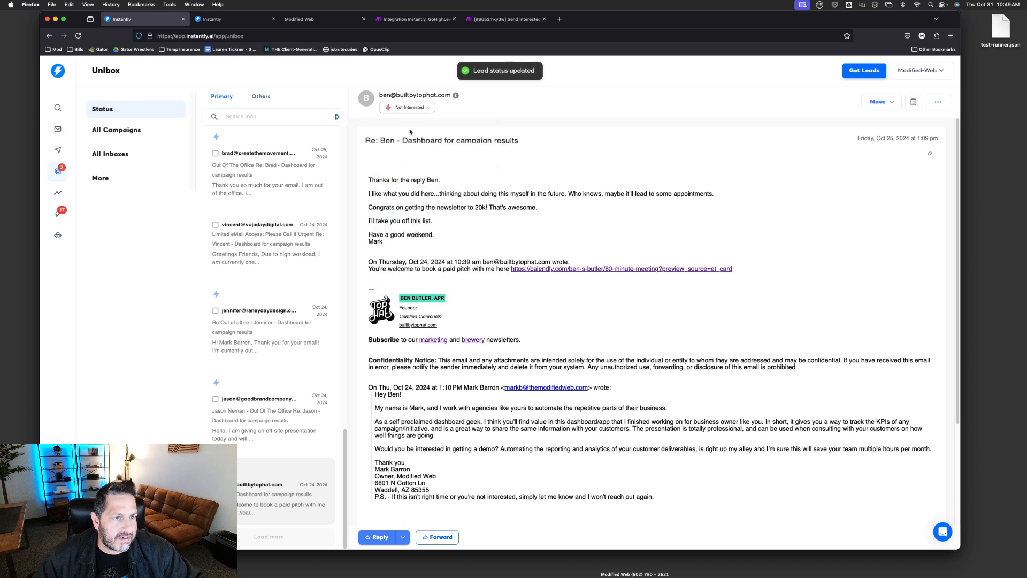
left_click(425, 107)
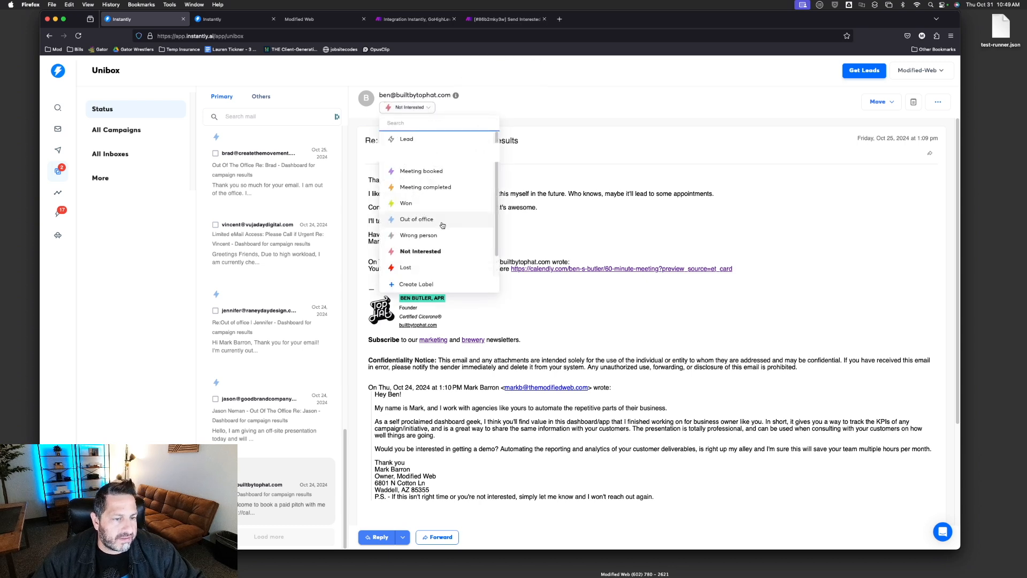
Return to the Make scenario and try to run it once, dismissing the resulting message.
left_click(415, 19)
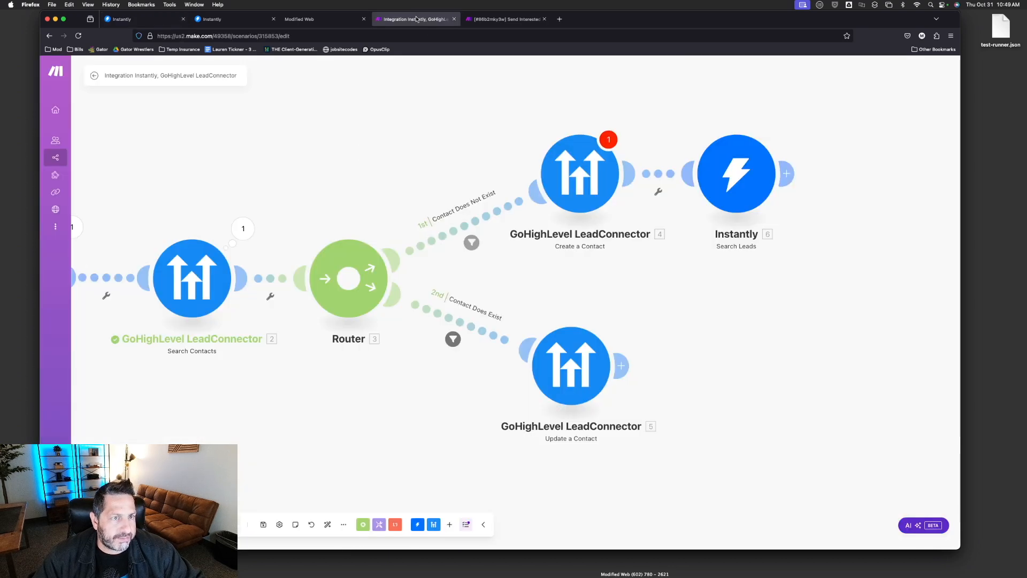
left_click_drag(331, 391, 535, 379)
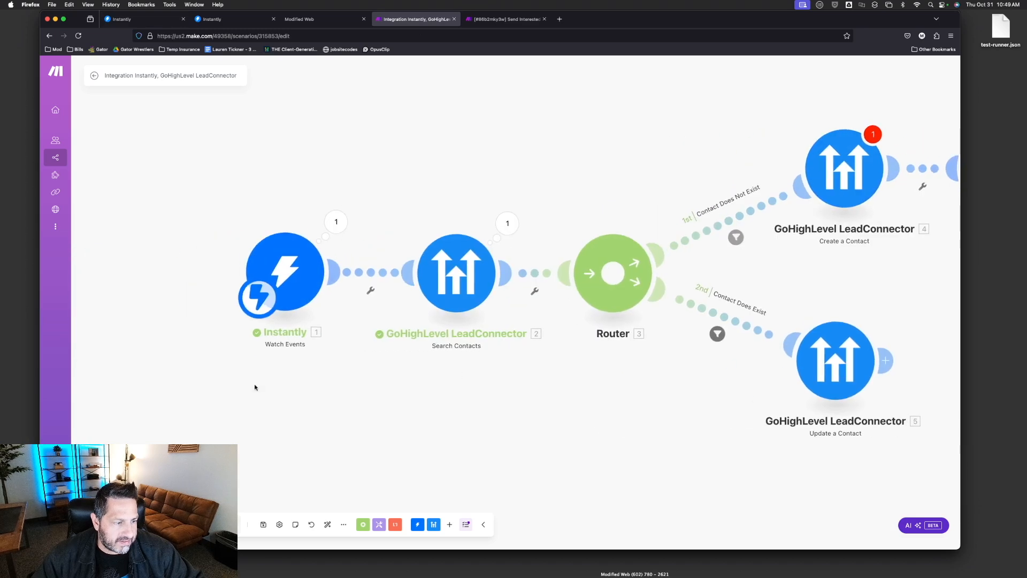
left_click(113, 524)
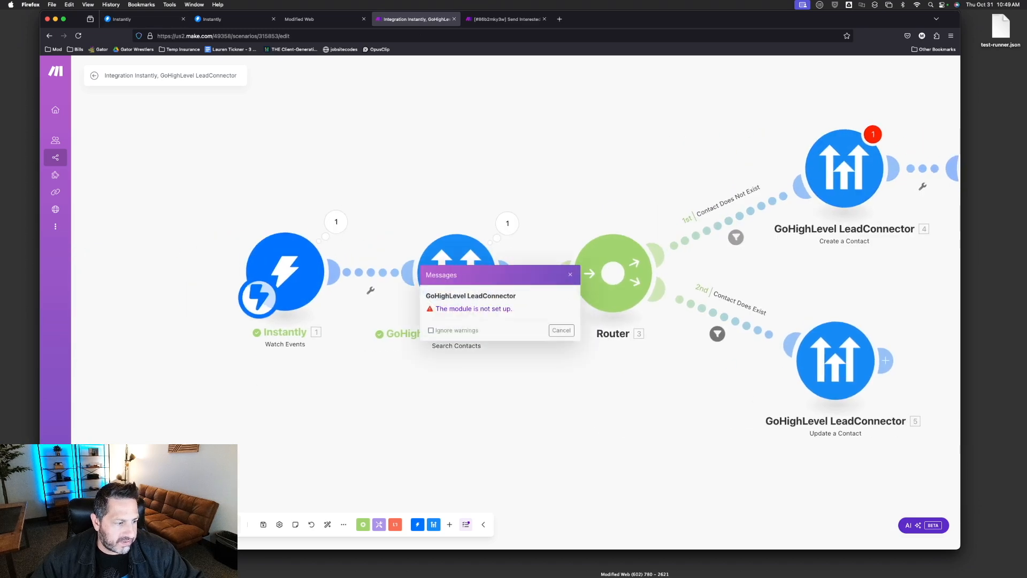
left_click(561, 330)
Check the settings of the Create a Contact module, close it without saving, and run the scenario once.
left_click(841, 185)
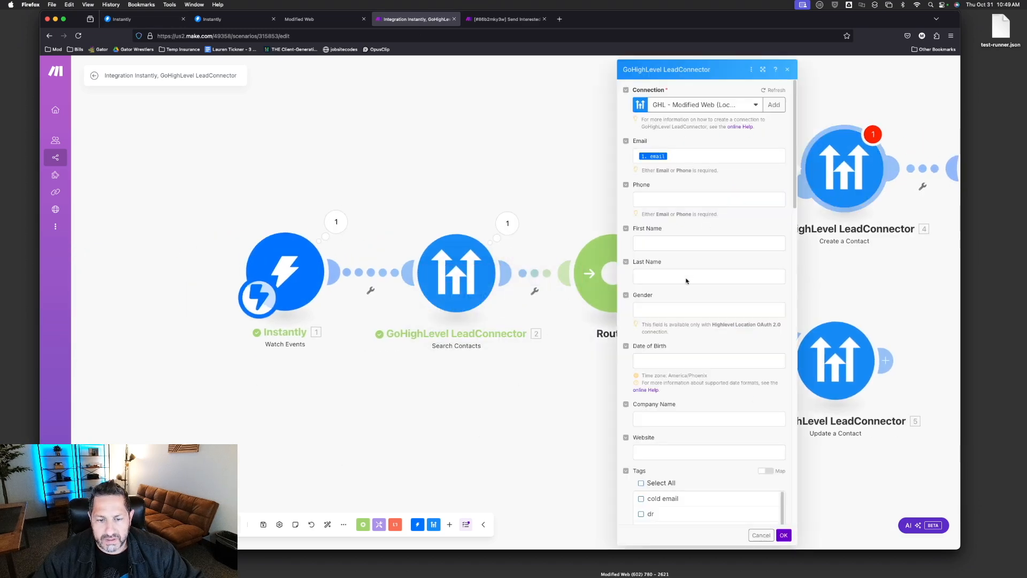
left_click(761, 535)
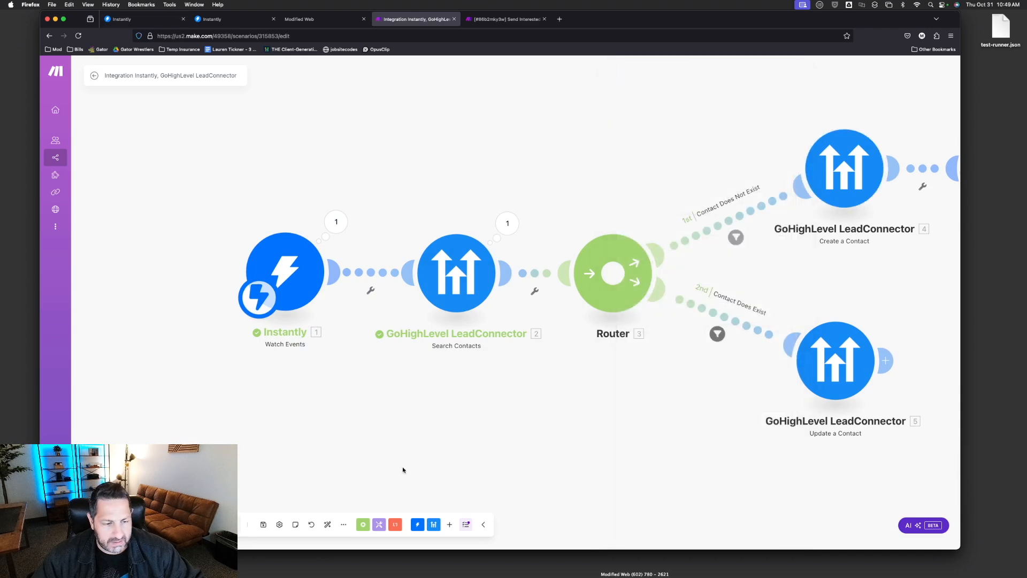
left_click(114, 524)
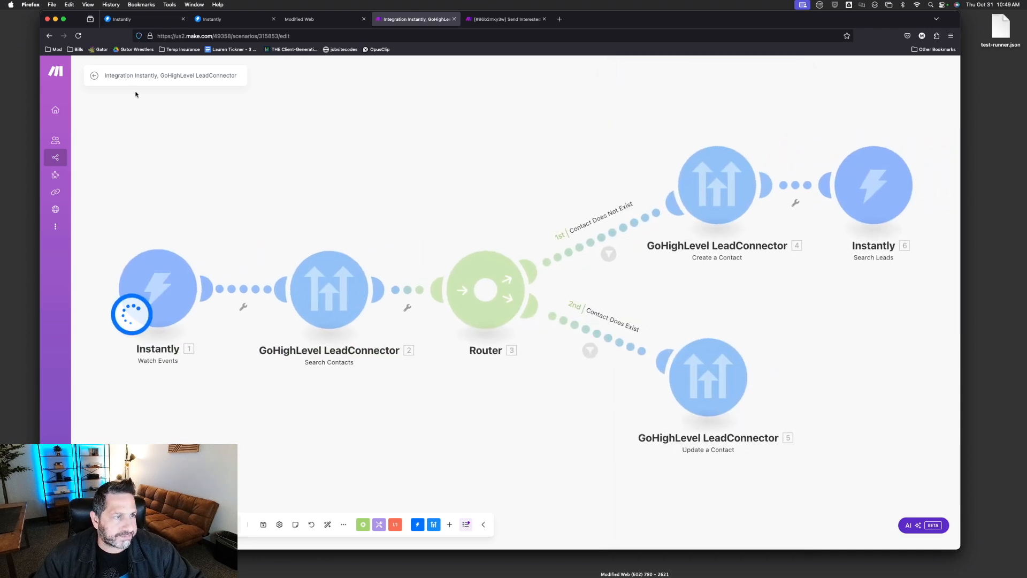
Switch to the Instantly Unibox, set the open reply's lead status to DR, and return to the Make scenario.
left_click(141, 19)
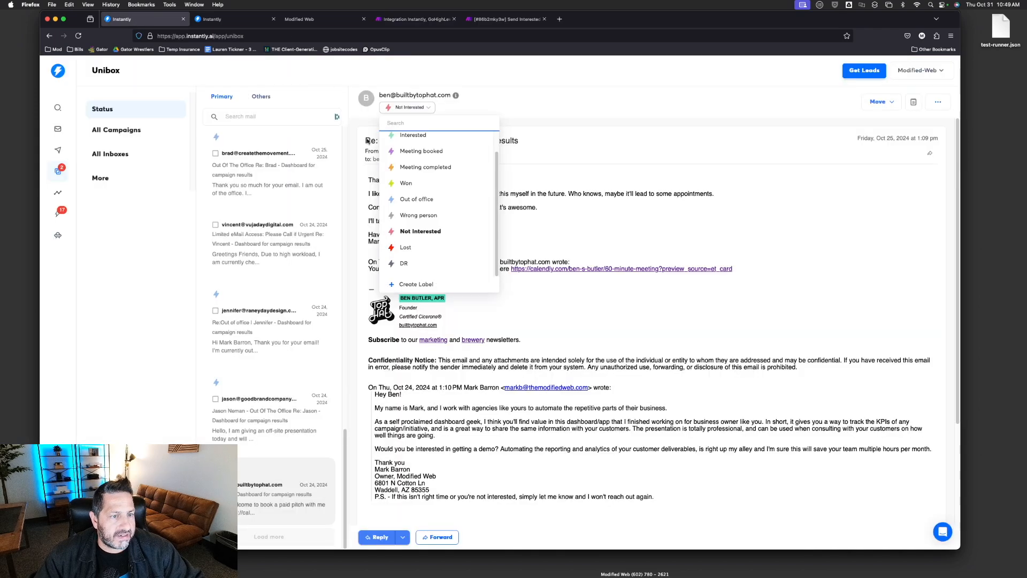
left_click(405, 266)
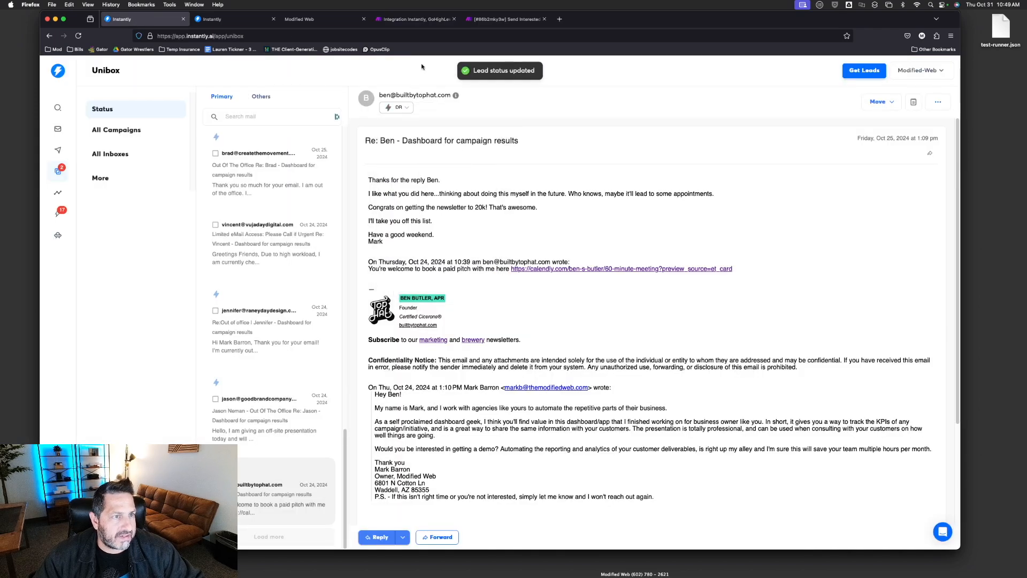
left_click(415, 19)
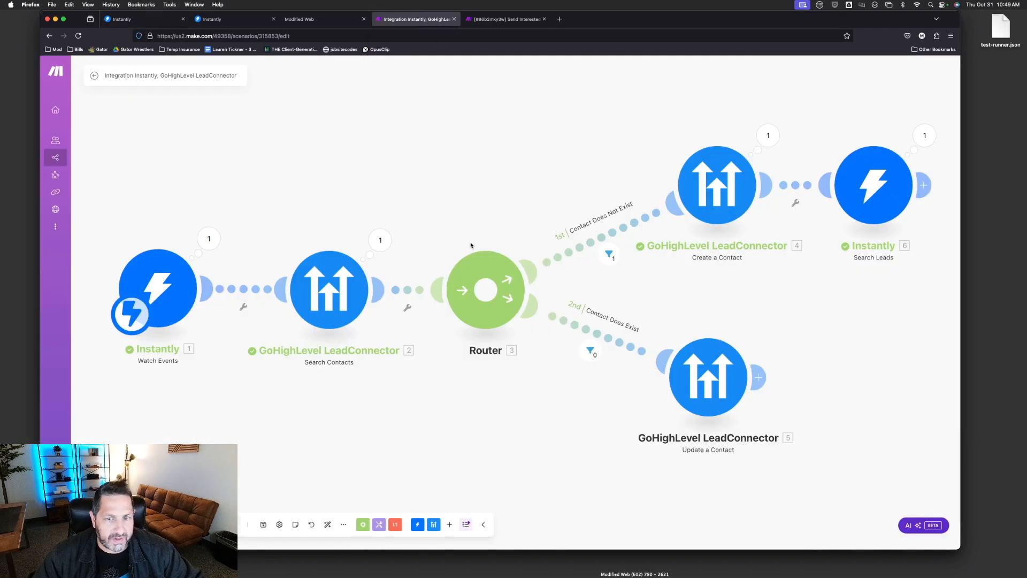
Examine the run's input and output bundles for the Create a Contact and Search Leads modules.
left_click_drag(802, 295, 750, 318)
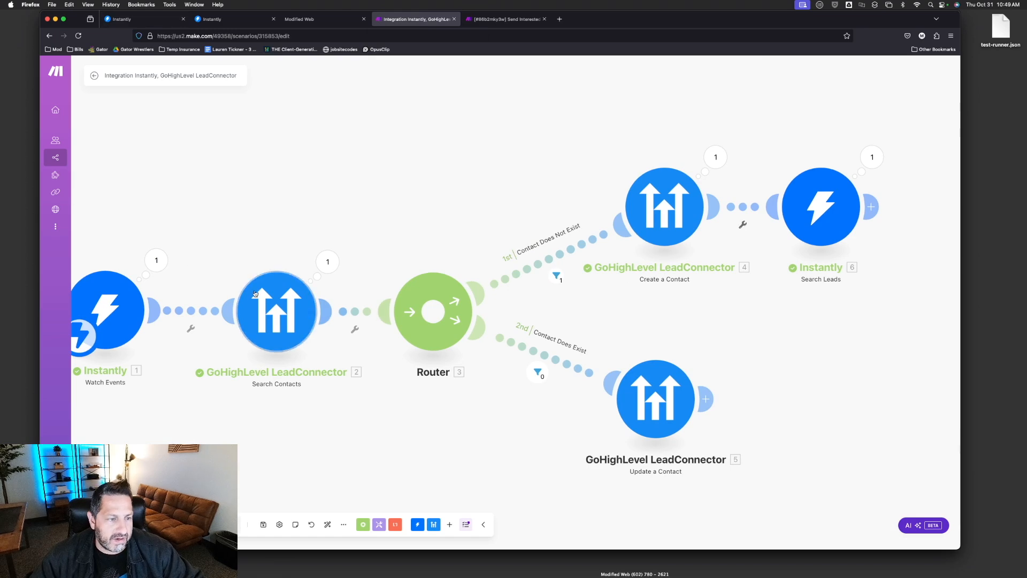
left_click(717, 158)
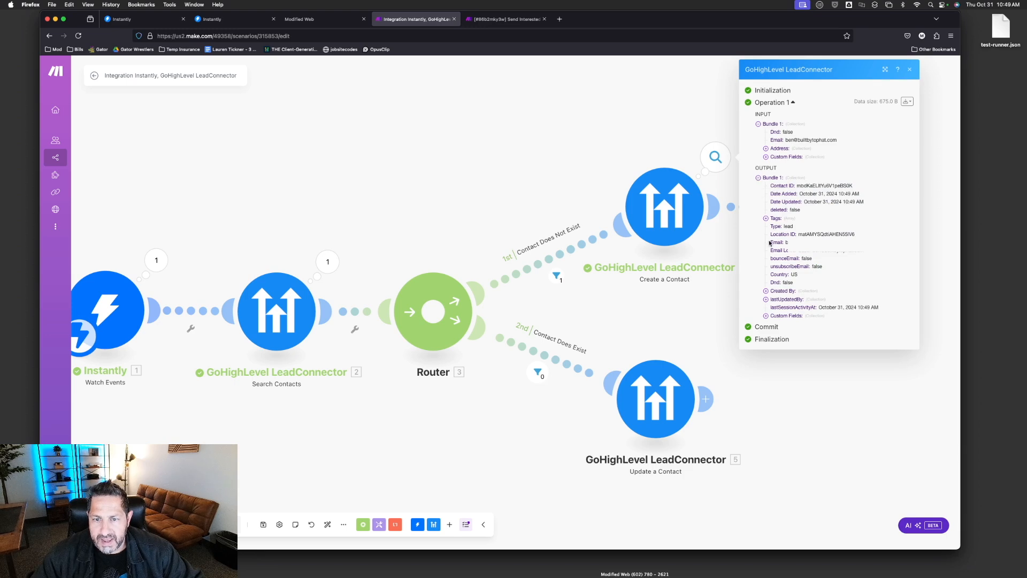
left_click(693, 330)
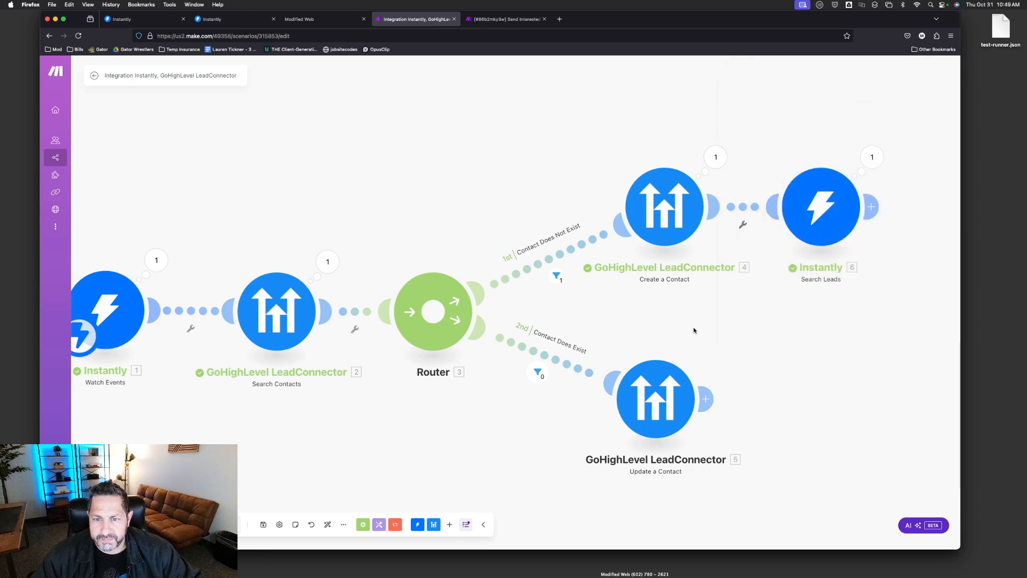
left_click(872, 168)
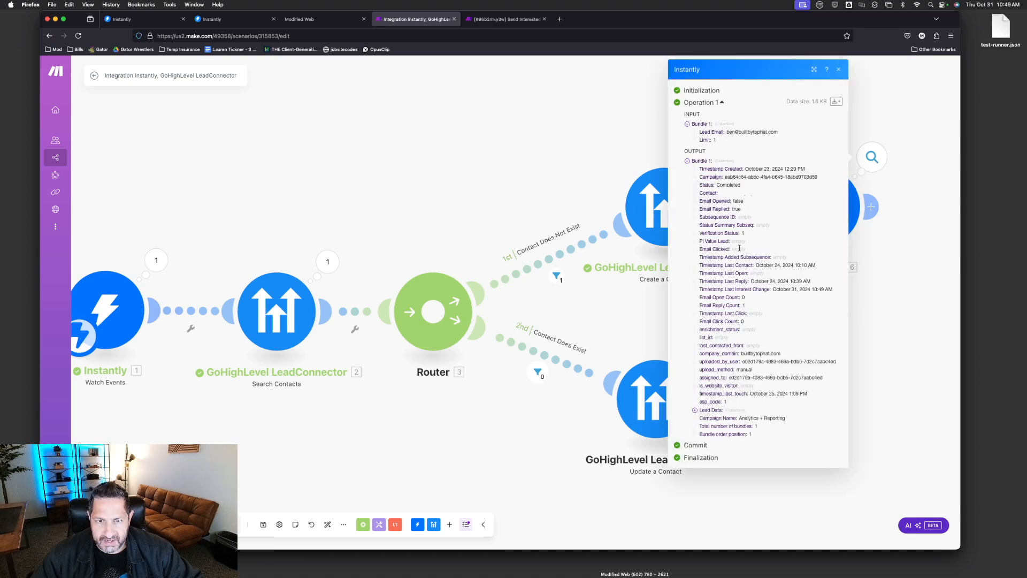
left_click(687, 163)
left_click_drag(866, 318, 702, 330)
left_click(751, 203)
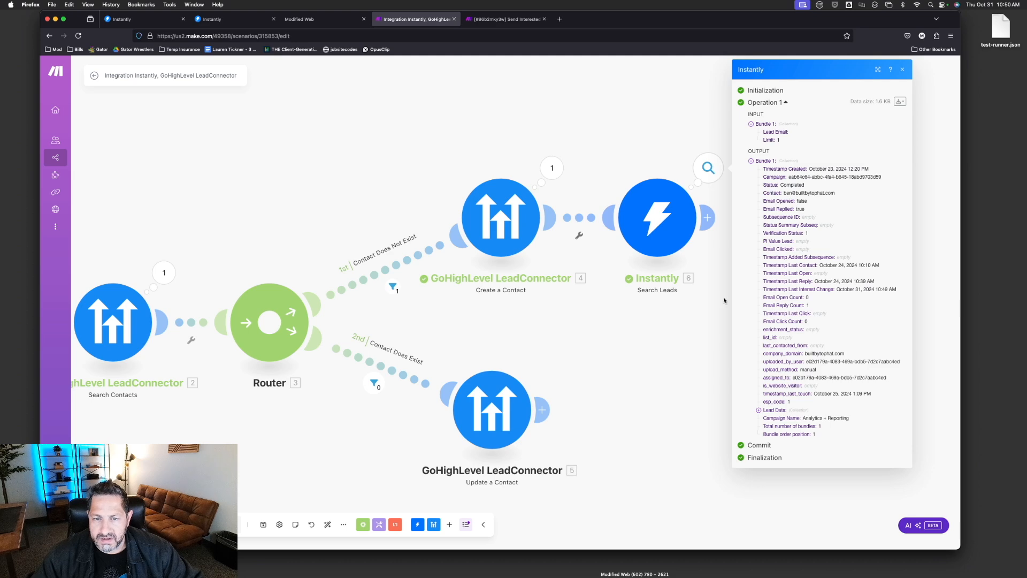
left_click(708, 336)
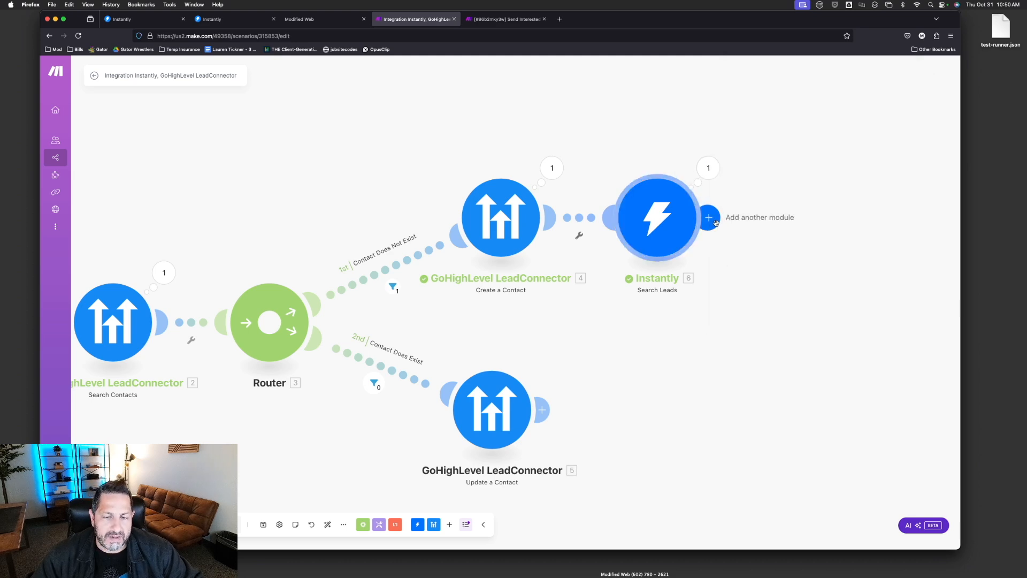
Add a GoHighLevel LeadConnector Update a Contact module after Search Leads on the Contact Does Not Exist route.
left_click(714, 221)
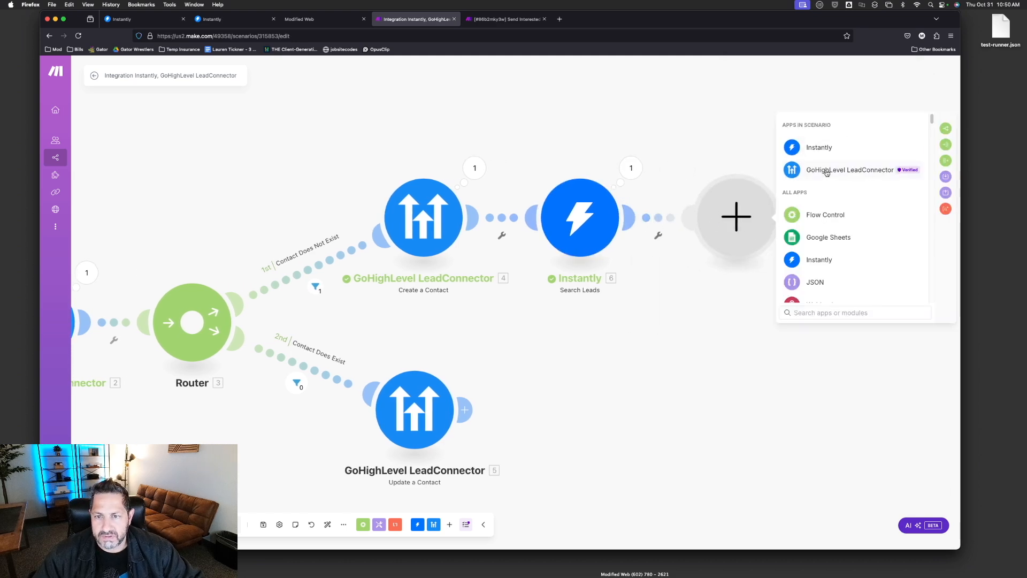
left_click(826, 171)
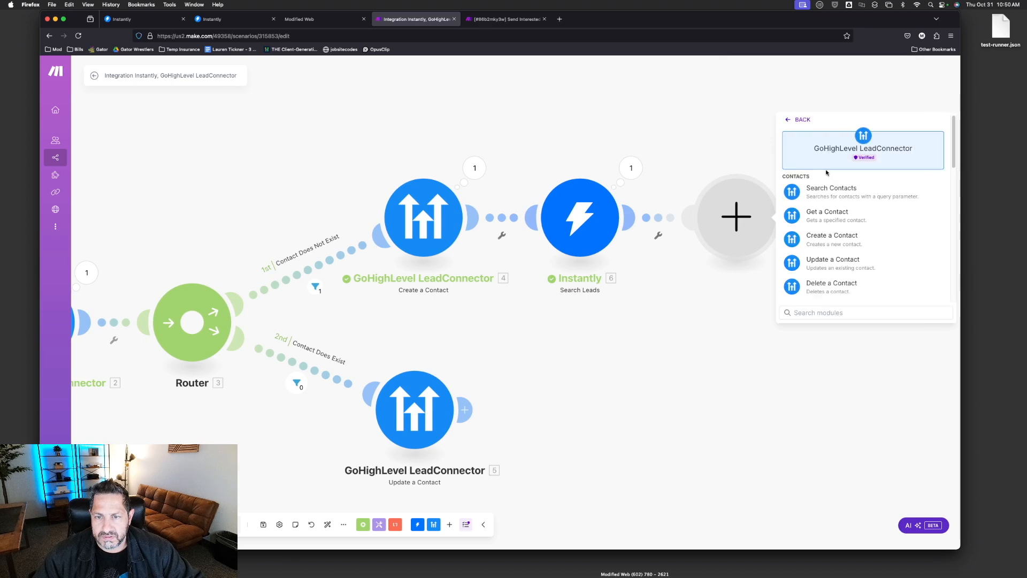
left_click(832, 262)
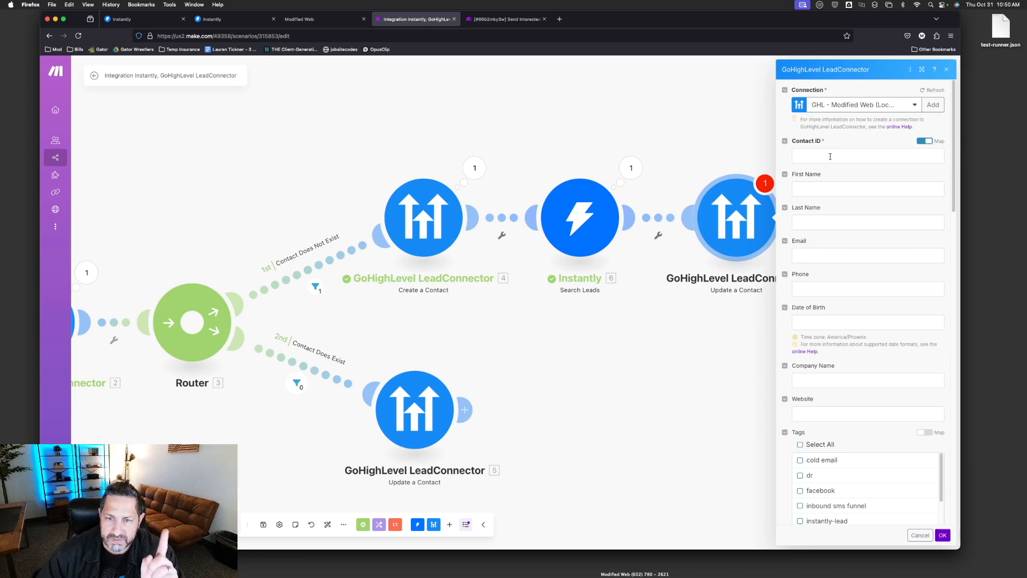
Examine the Search Leads fields available for mapping to First Name, then review that module's output bundle.
left_click(817, 190)
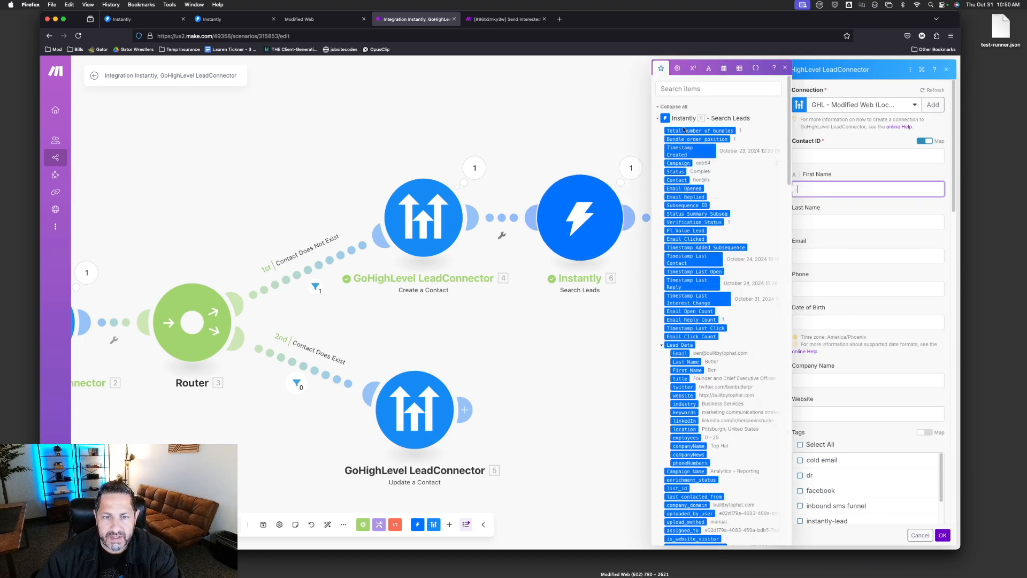
left_click(663, 344)
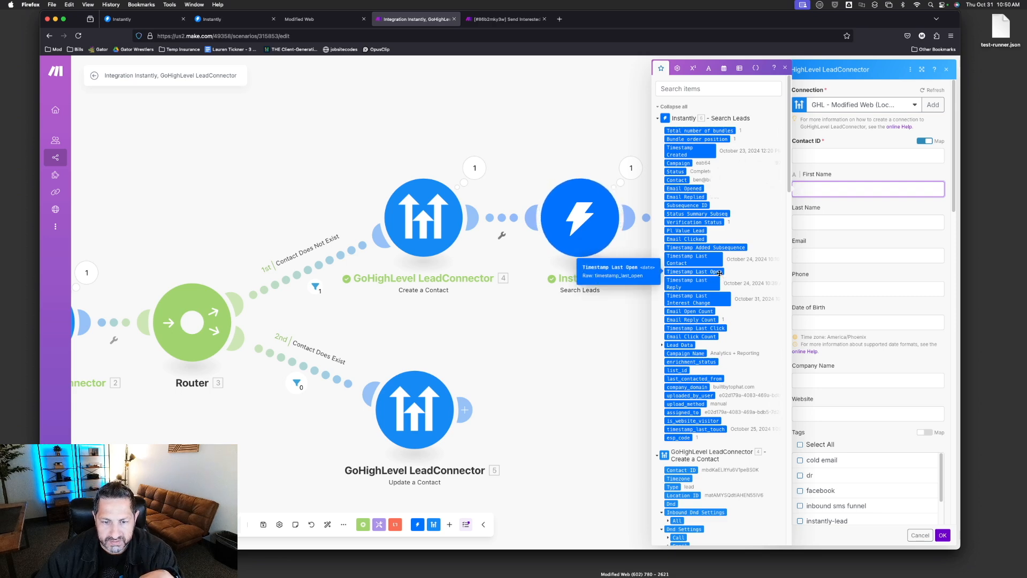
left_click(631, 168)
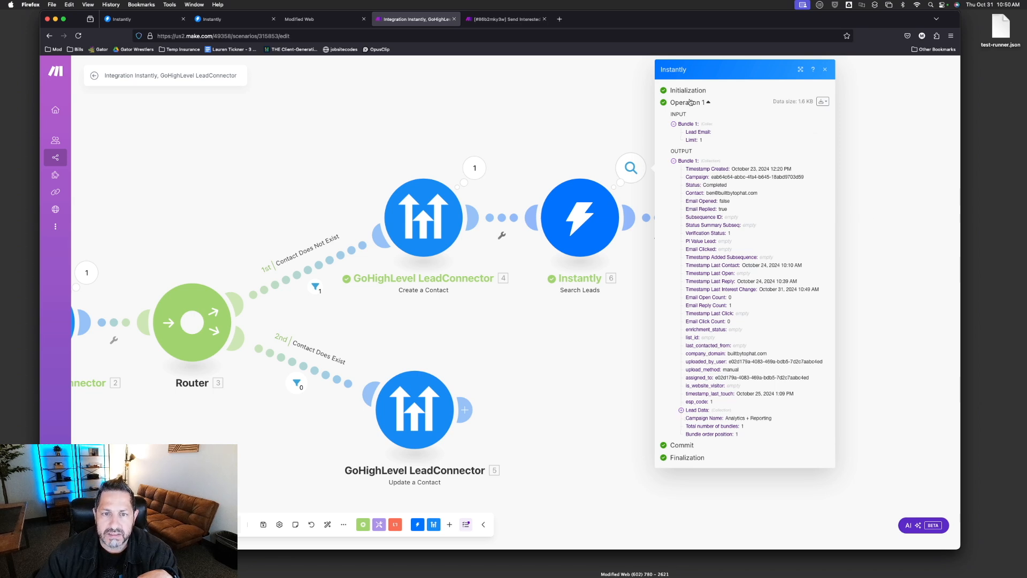
left_click(640, 318)
In the new Update a Contact module, map First Name and Last Name to the Search Leads lead data.
left_click(739, 217)
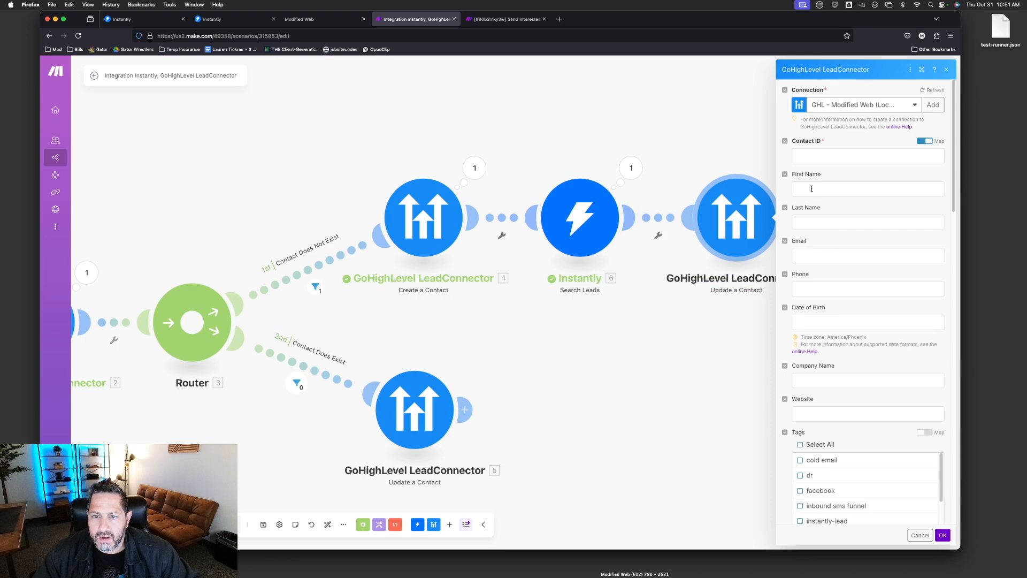
left_click(803, 188)
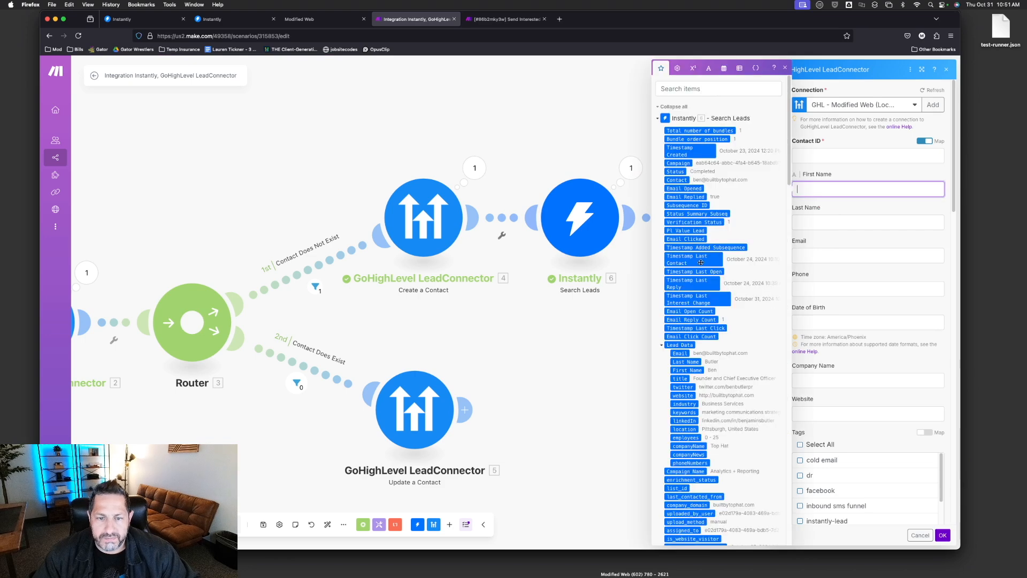
left_click(703, 373)
left_click(837, 225)
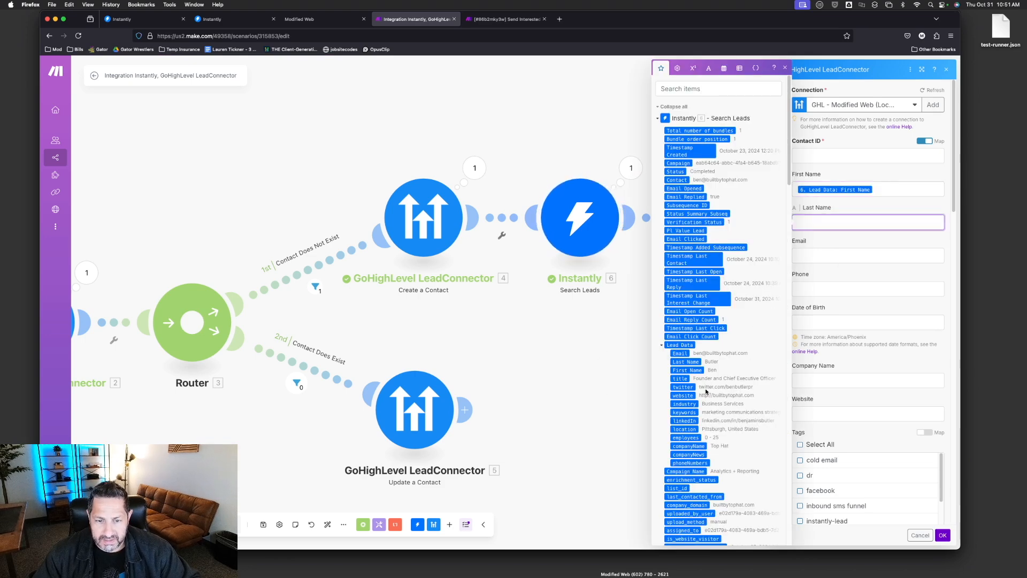
left_click(690, 362)
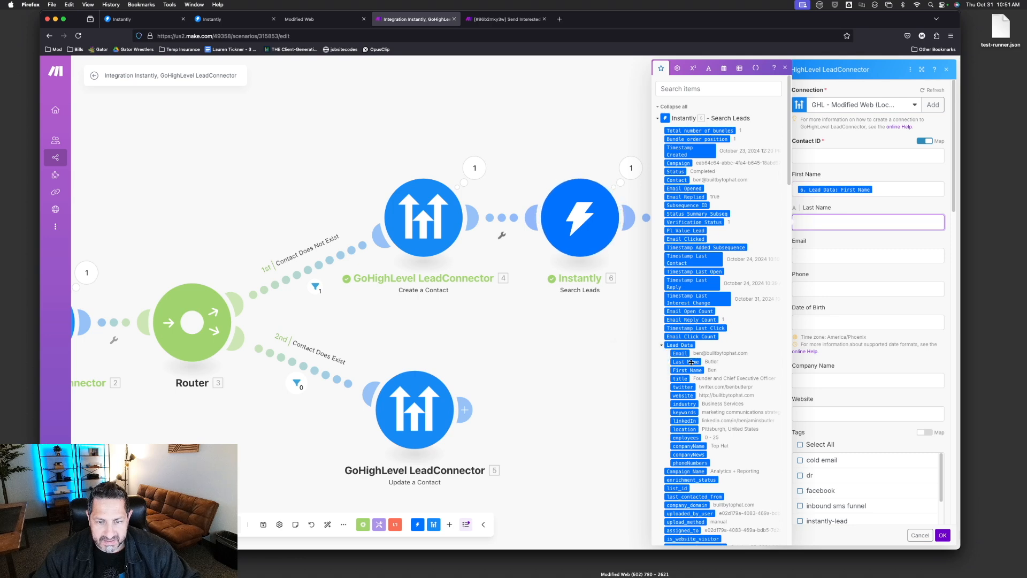
left_click(840, 236)
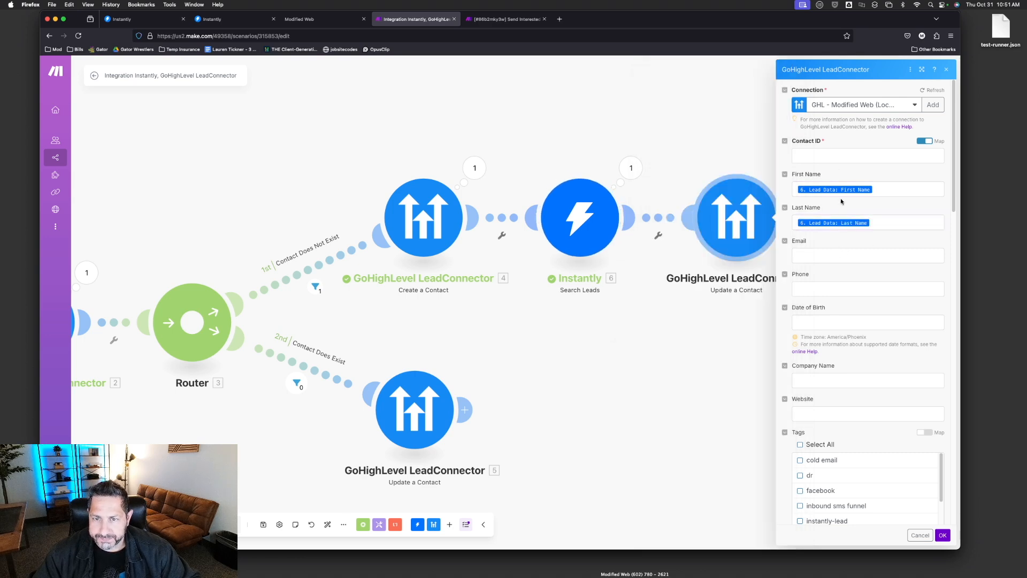
Map the new Update a Contact module's Contact ID to the Contact ID from Create a Contact.
left_click(832, 156)
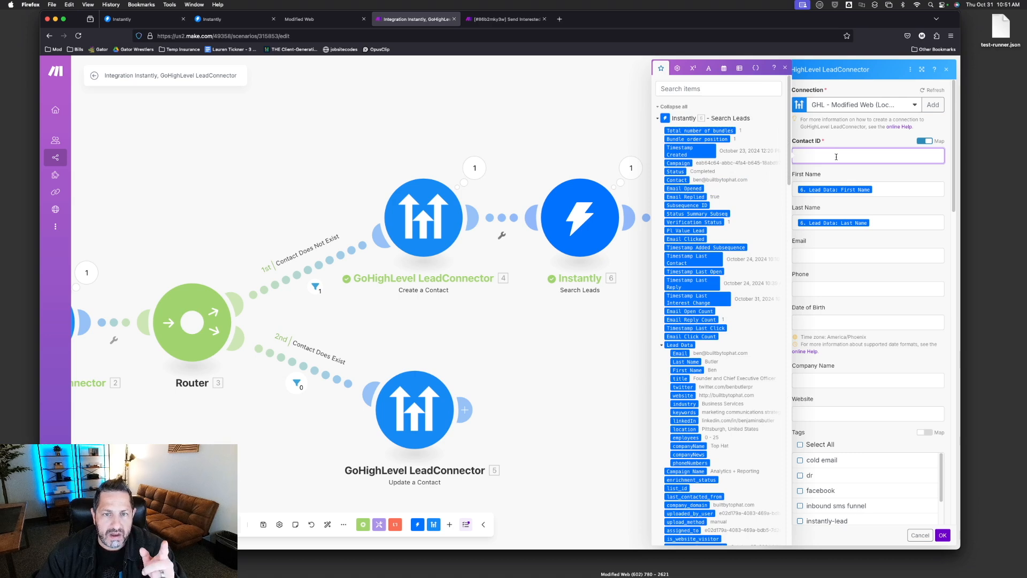
left_click(659, 120)
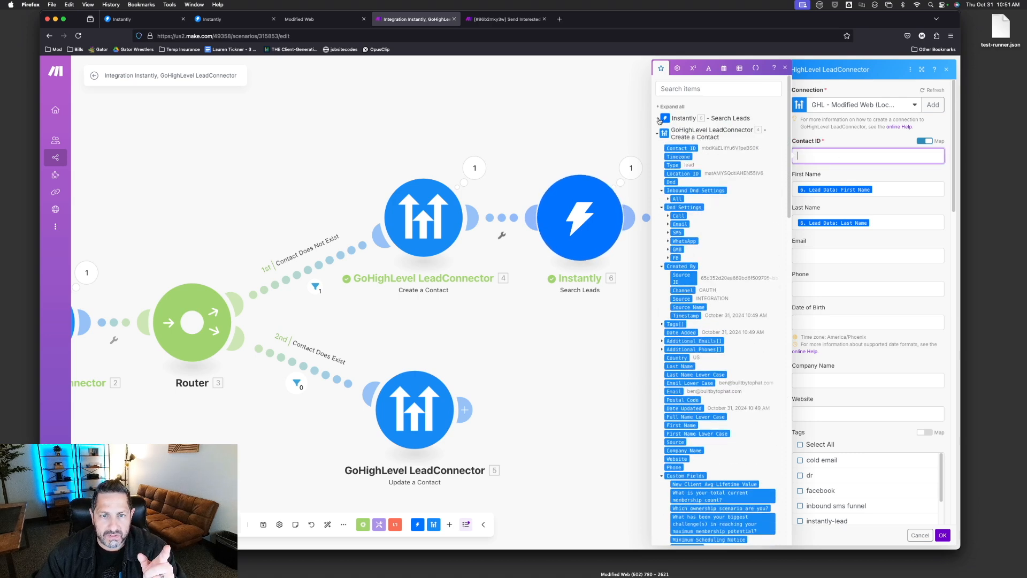
left_click(685, 149)
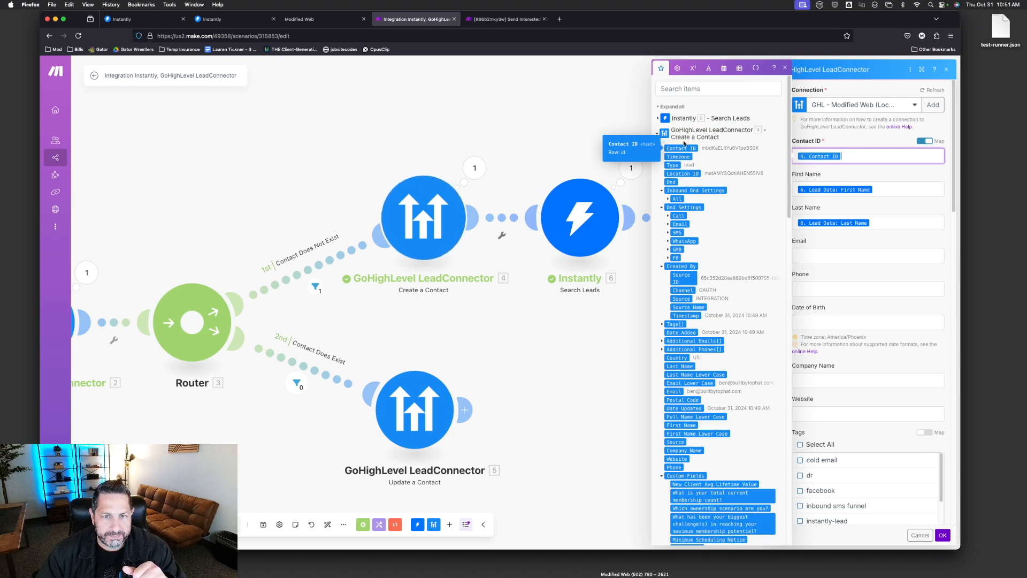
left_click(659, 137)
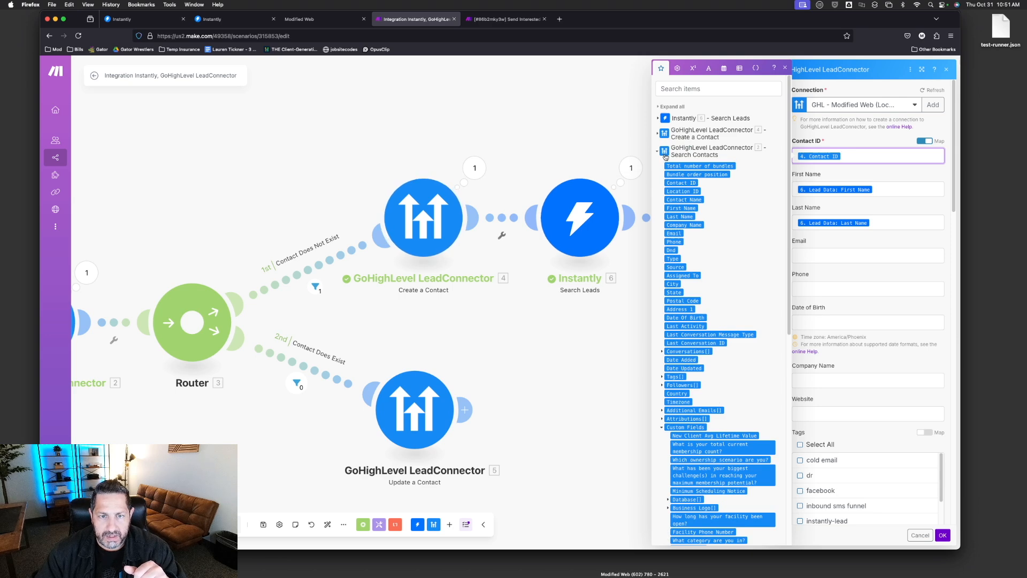
left_click(891, 200)
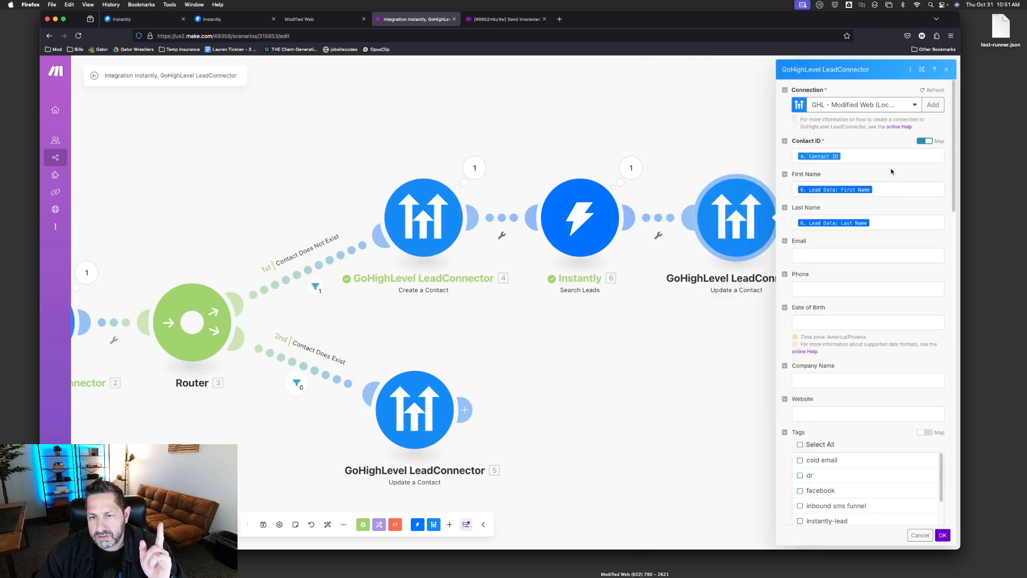
Look through the Search Leads lead data for a phone value to use in the contact's Phone field.
scroll(892, 178, "down", 1)
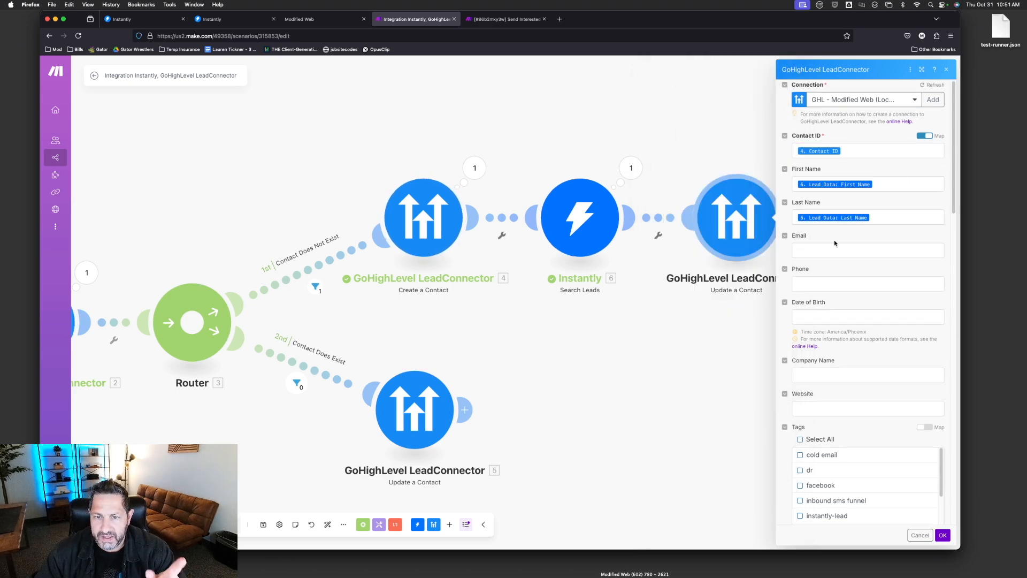
left_click(819, 283)
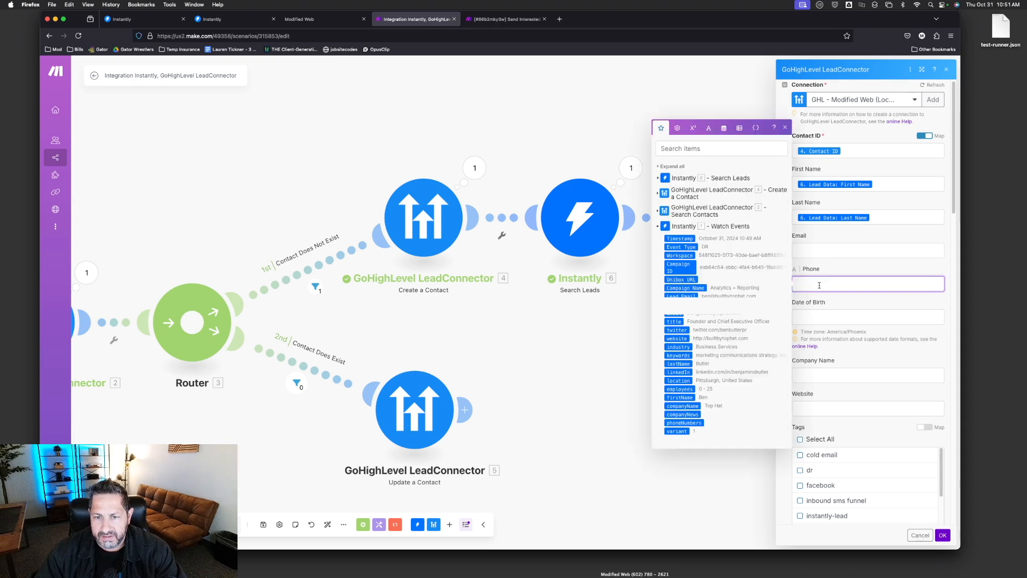
left_click(658, 178)
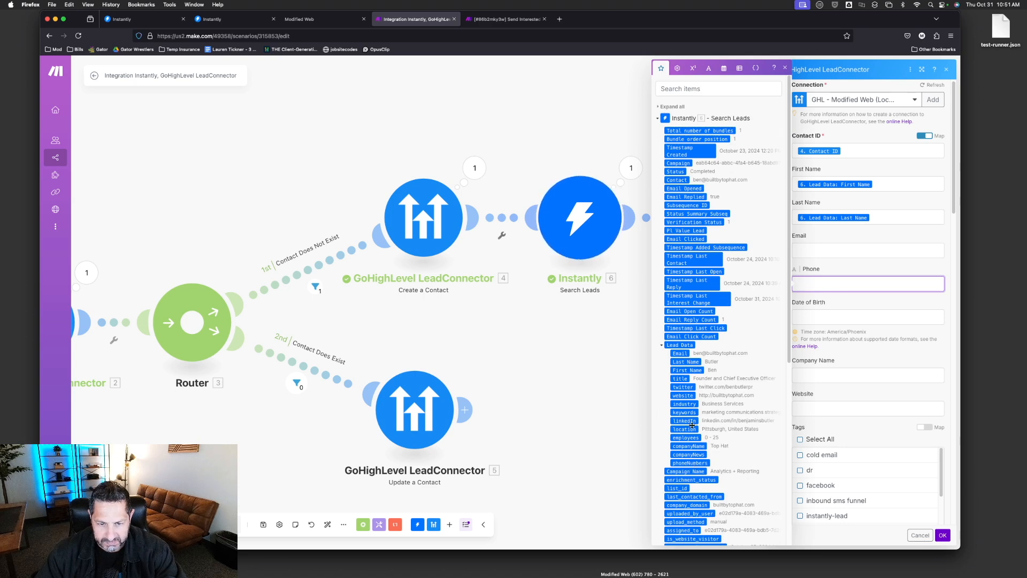
scroll(694, 381, "down", 1)
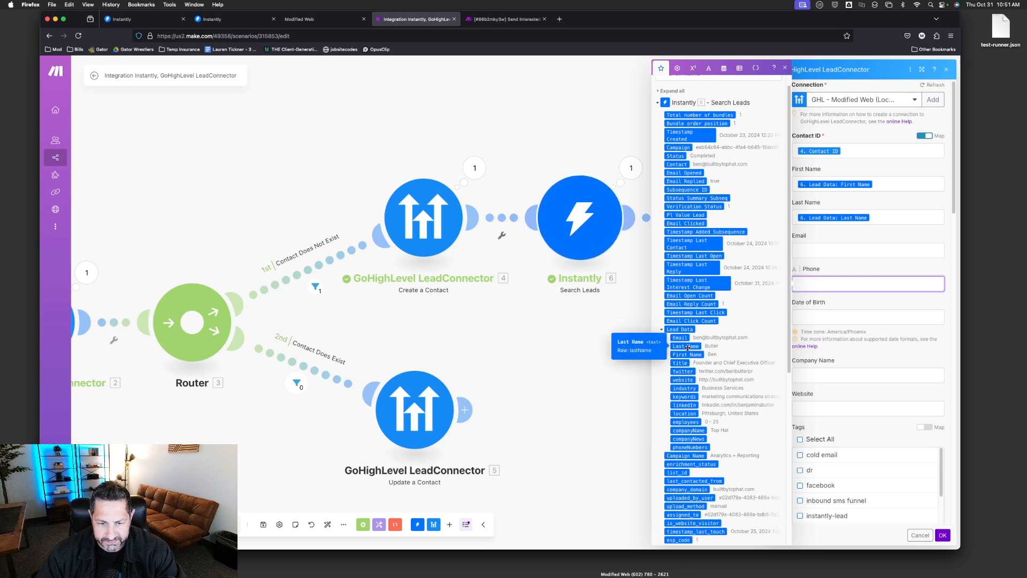
scroll(687, 337, "down", 2)
left_click(662, 308)
Switch to the Send Interested Lead to GHL scenario and examine its first route's Search Leads and Update GHL with Phone # settings.
left_click(512, 20)
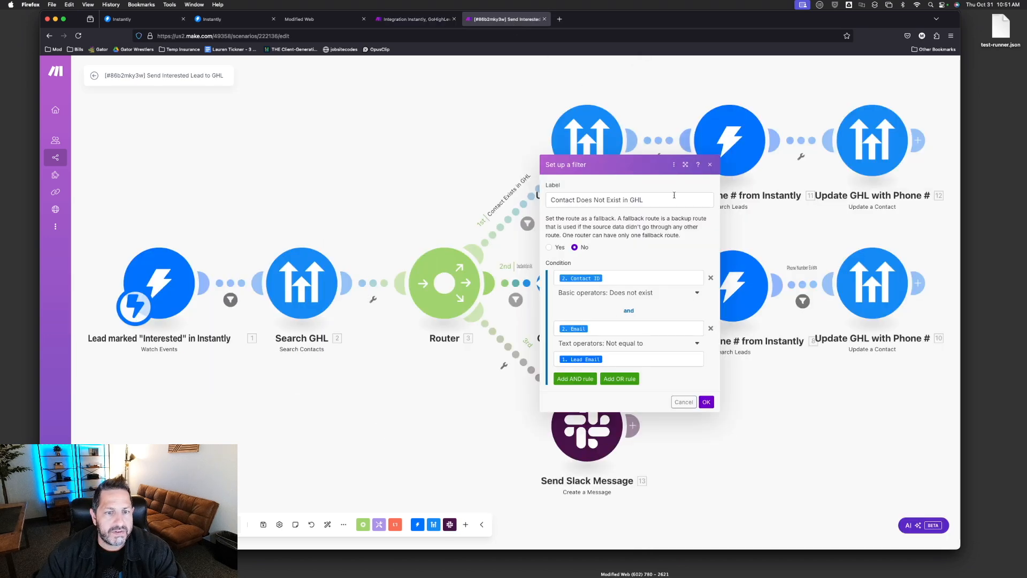
left_click(797, 418)
left_click(724, 143)
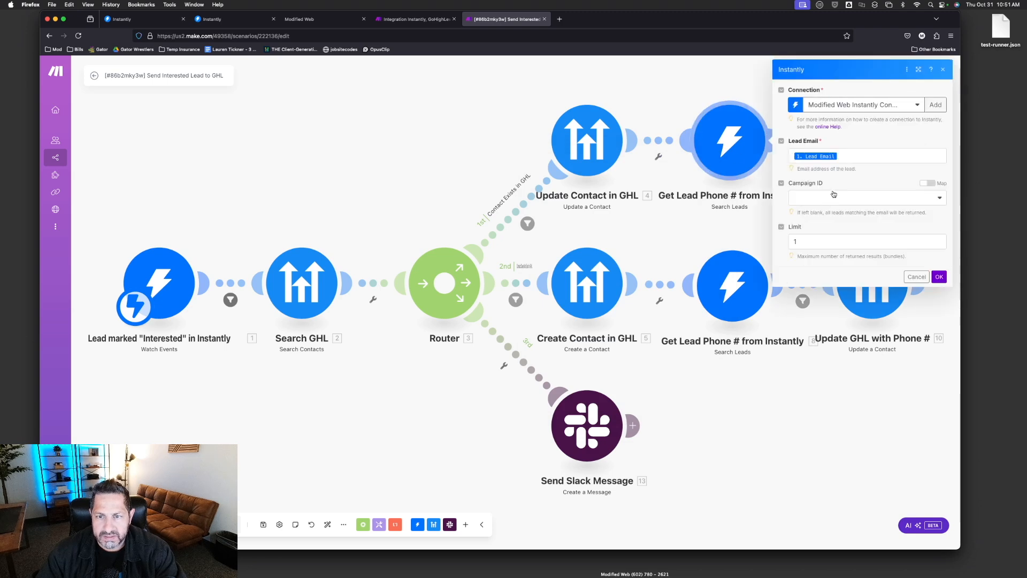
left_click(734, 222)
left_click(868, 138)
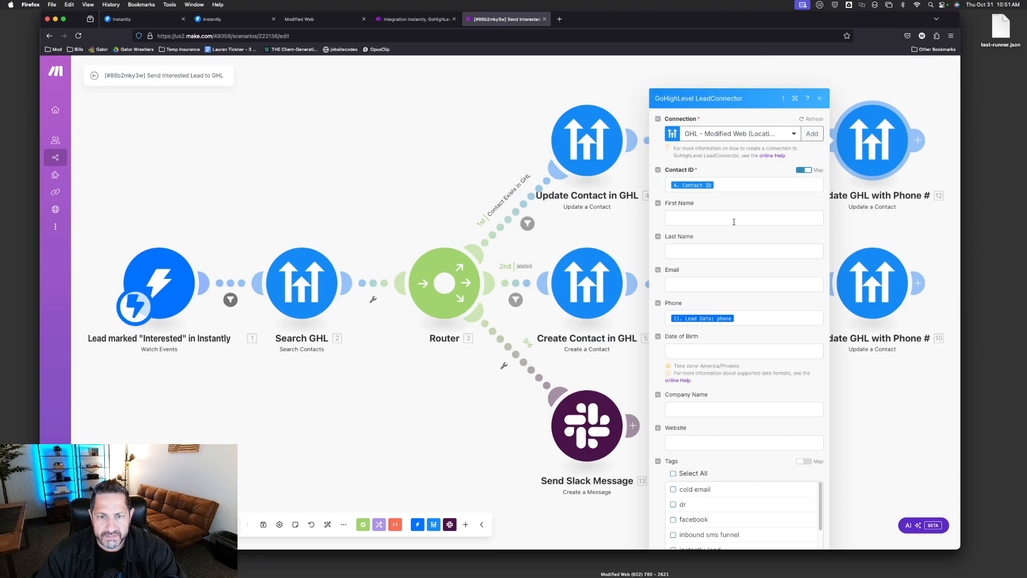
Return to the Integration Instantly, GoHighLevel LeadConnector scenario, check the Search Leads lead data for the Phone field, and confirm the Update a Contact module.
left_click(619, 251)
key("ctrl+shift+Tab")
left_click(816, 284)
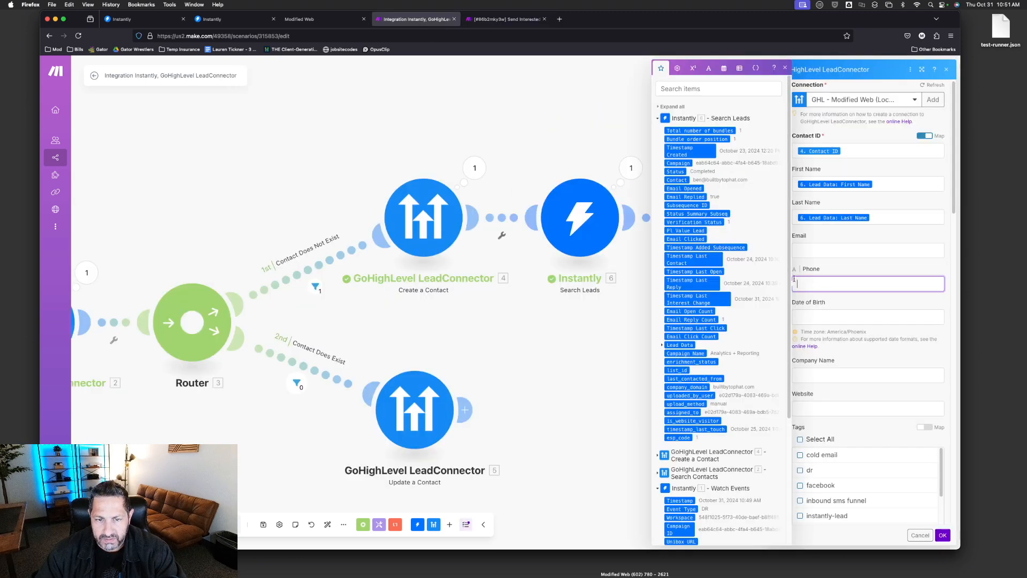
left_click(662, 346)
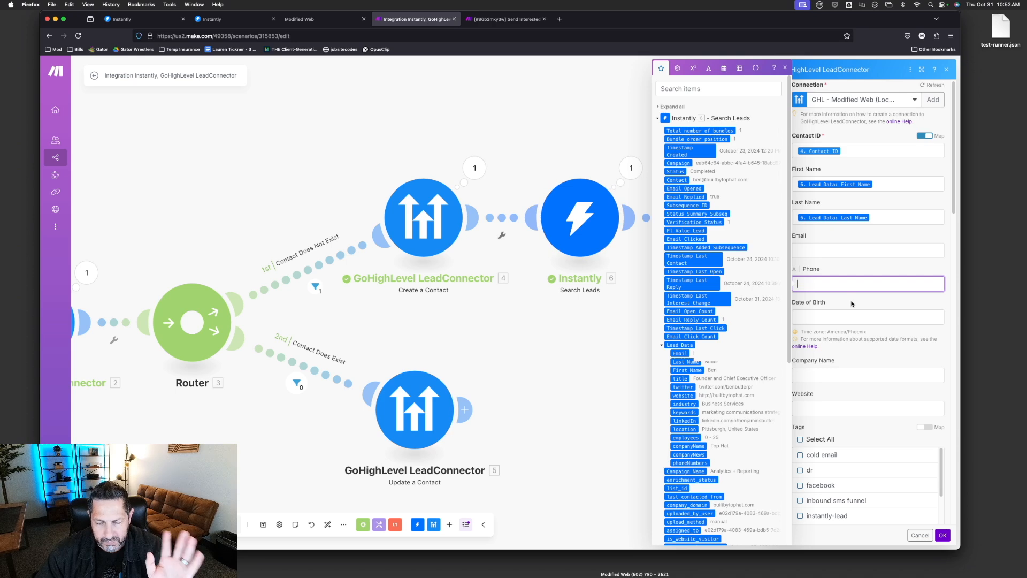
left_click(941, 534)
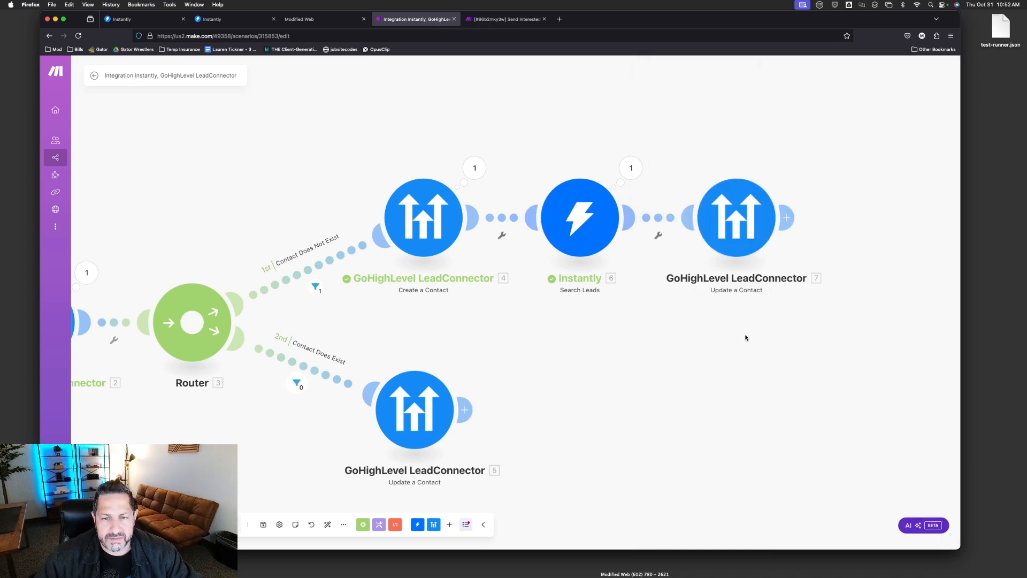
Add the dr tag to the contact in the Update a Contact module that follows Search Leads.
left_click_drag(772, 363, 768, 336)
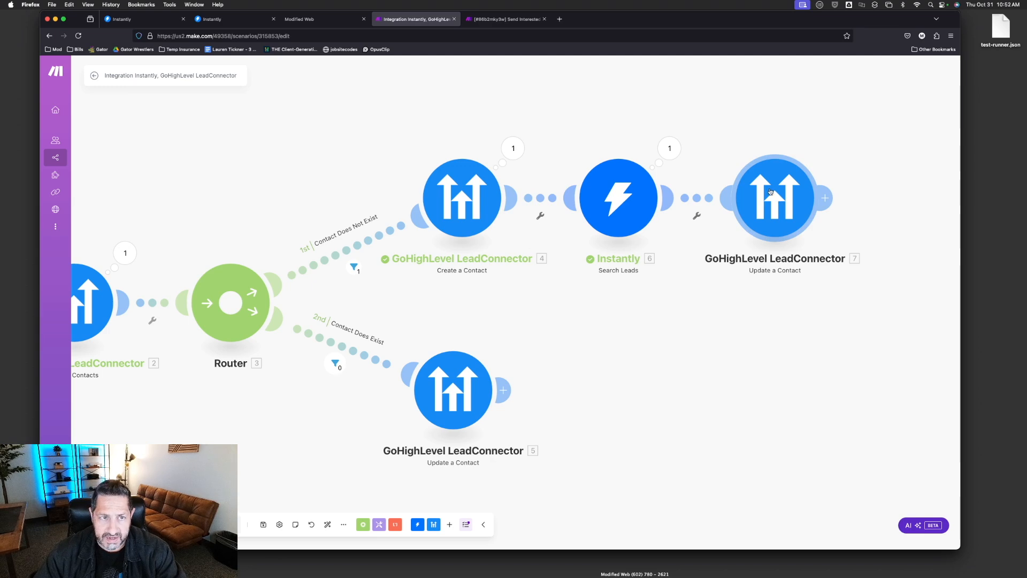
left_click(779, 218)
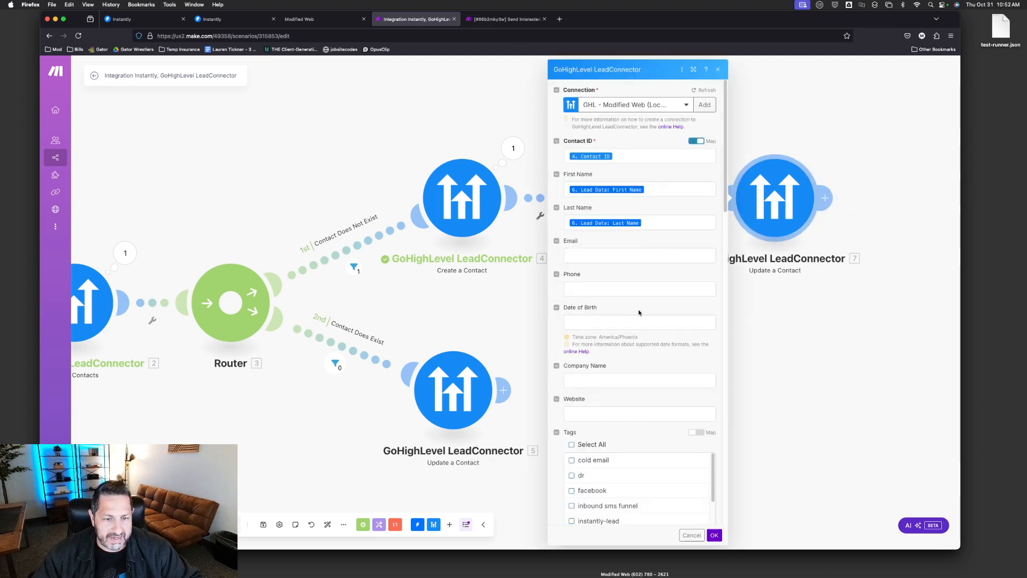
scroll(636, 304, "down", 3)
left_click(572, 395)
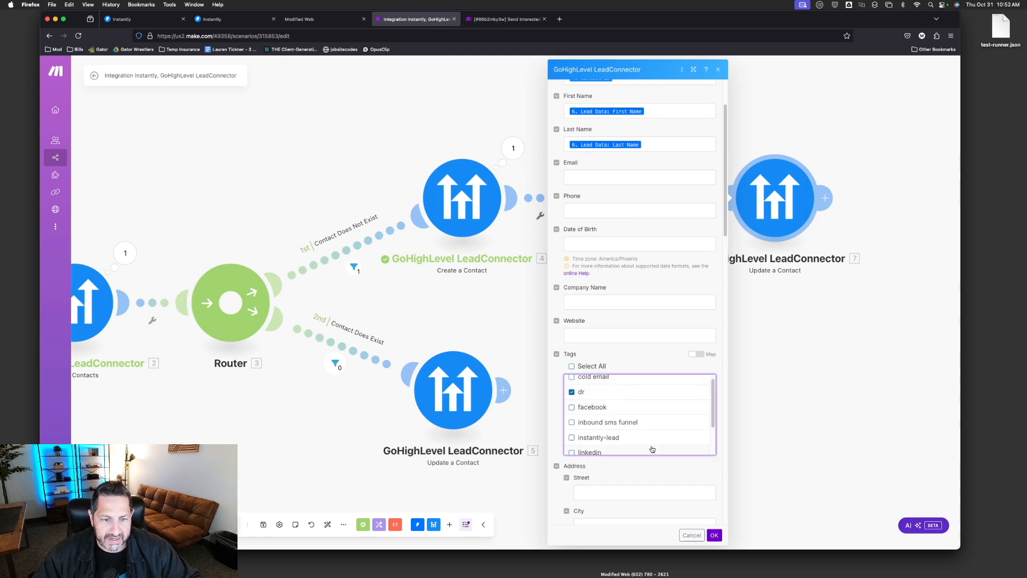
left_click(714, 535)
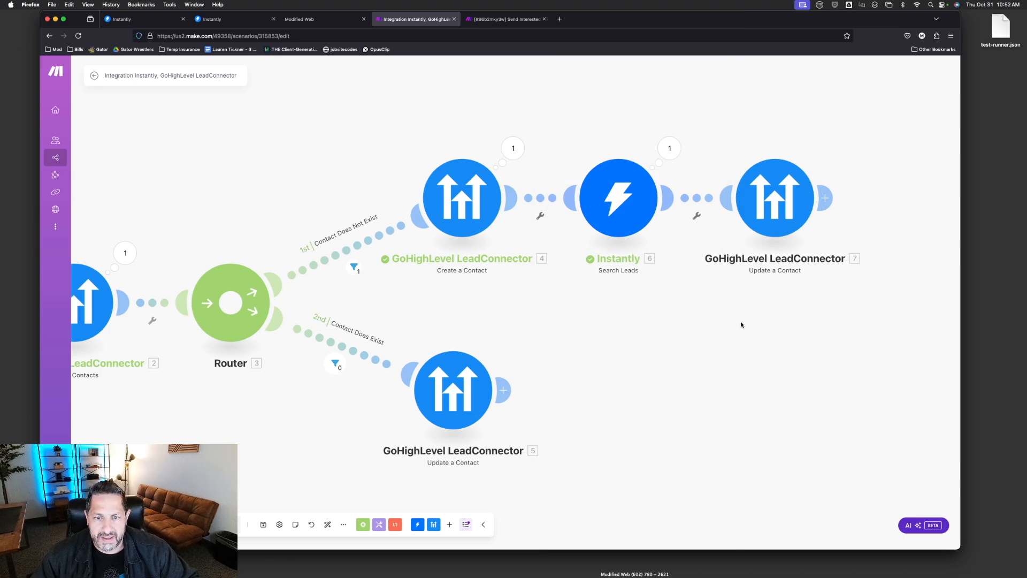
In the first route's Update a Contact module, map Source to the Campaign Name from Instantly Watch Events.
left_click_drag(673, 361, 727, 338)
scroll(727, 338, "down", 5)
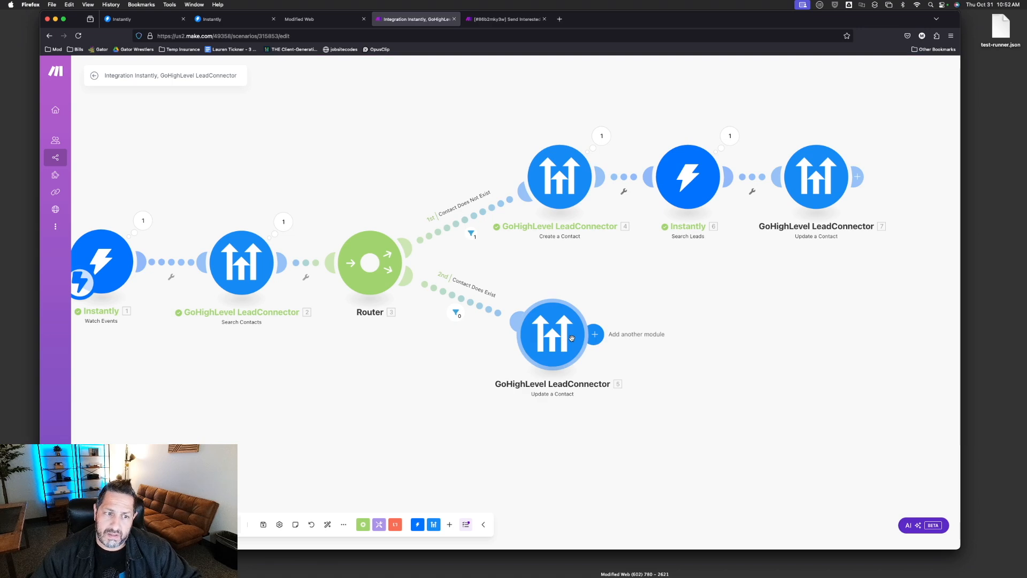
left_click(815, 177)
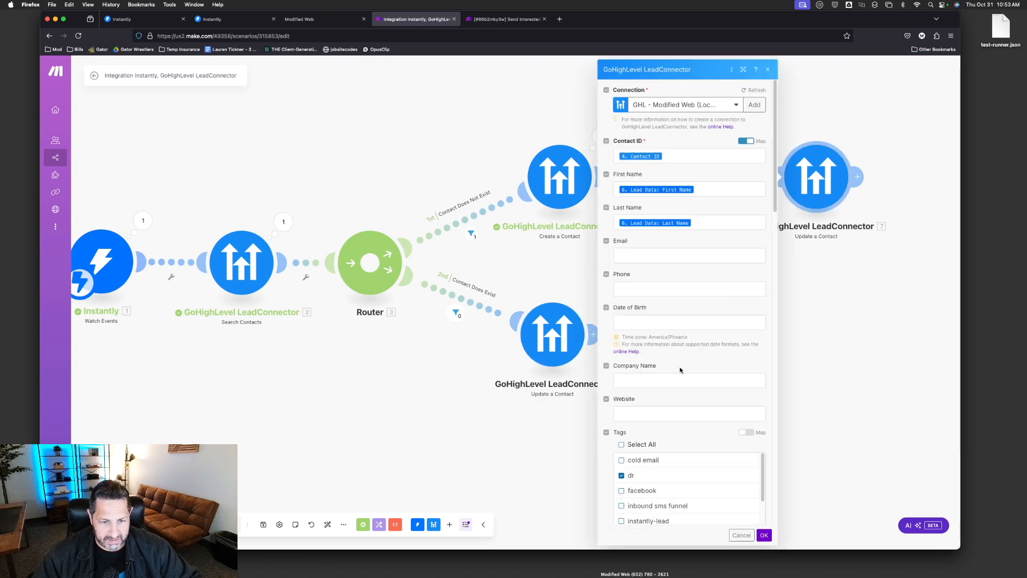
scroll(677, 336, "down", 10)
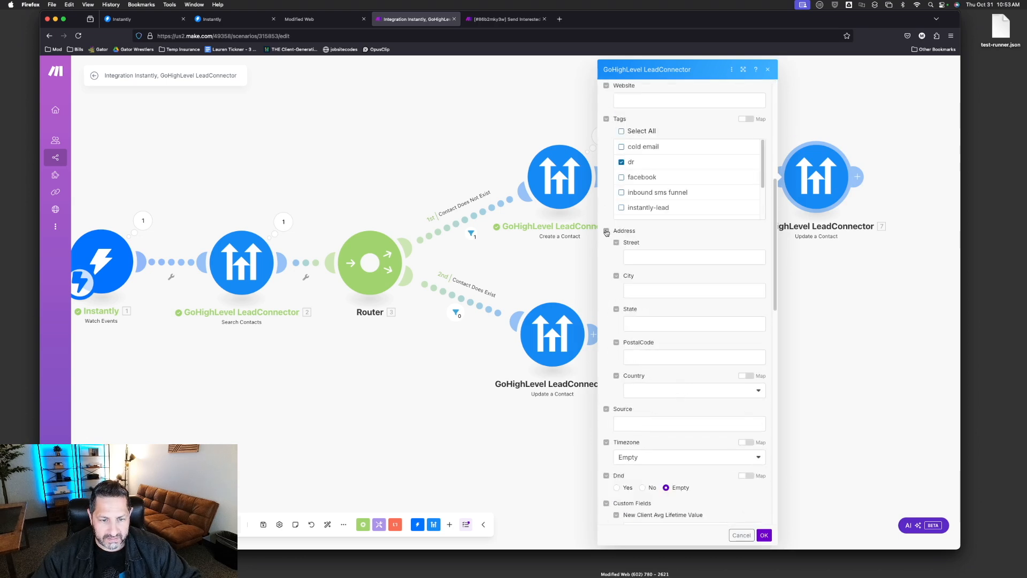
left_click(606, 232)
left_click(645, 256)
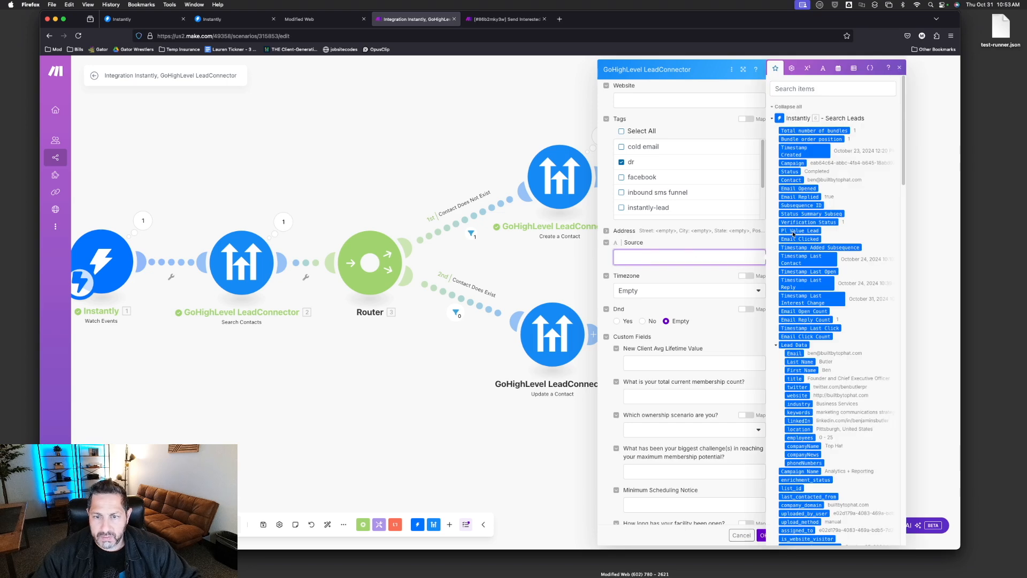
left_click(773, 120)
left_click(772, 133)
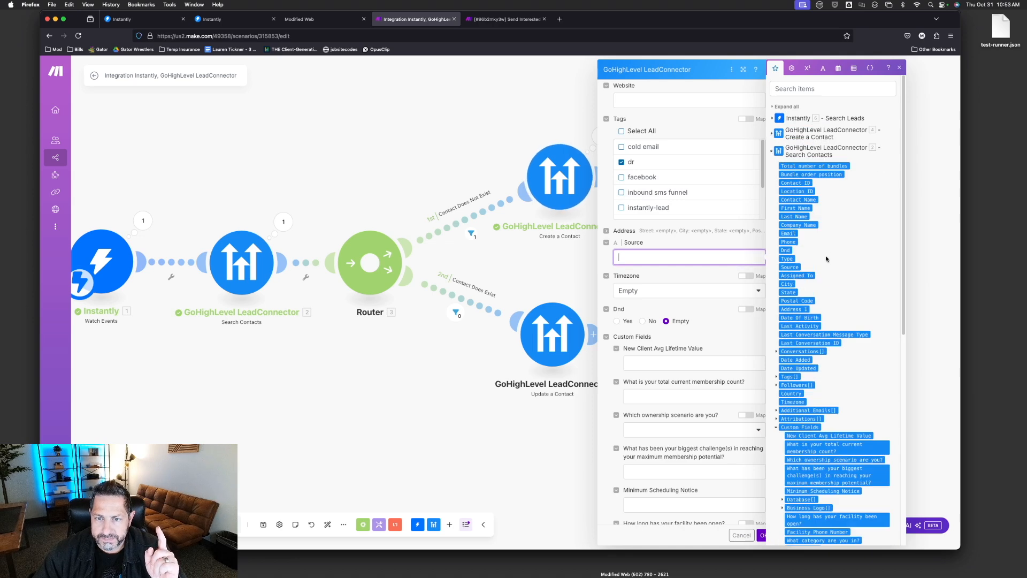
left_click(773, 151)
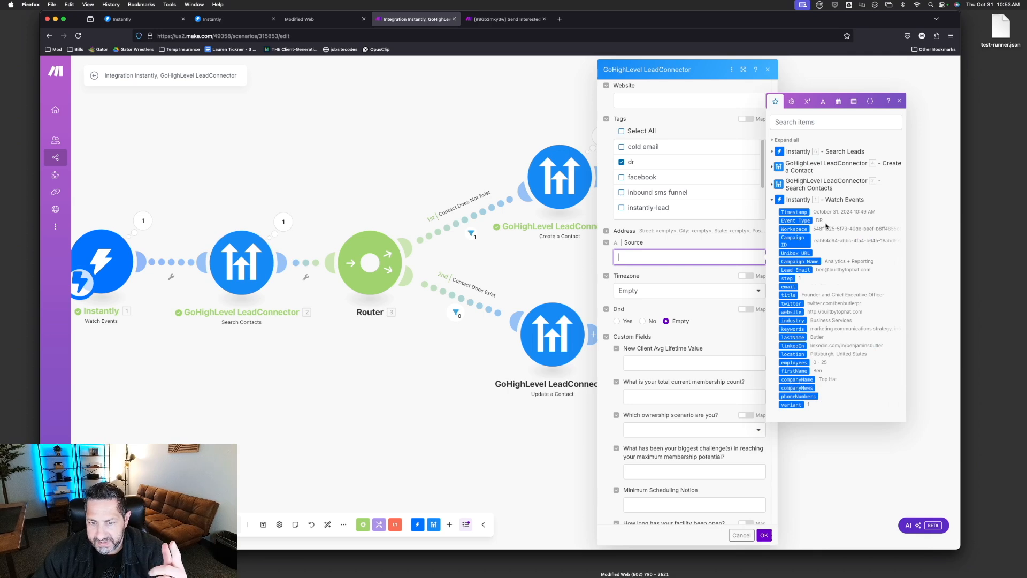
left_click(802, 262)
left_click_drag(802, 263, 706, 256)
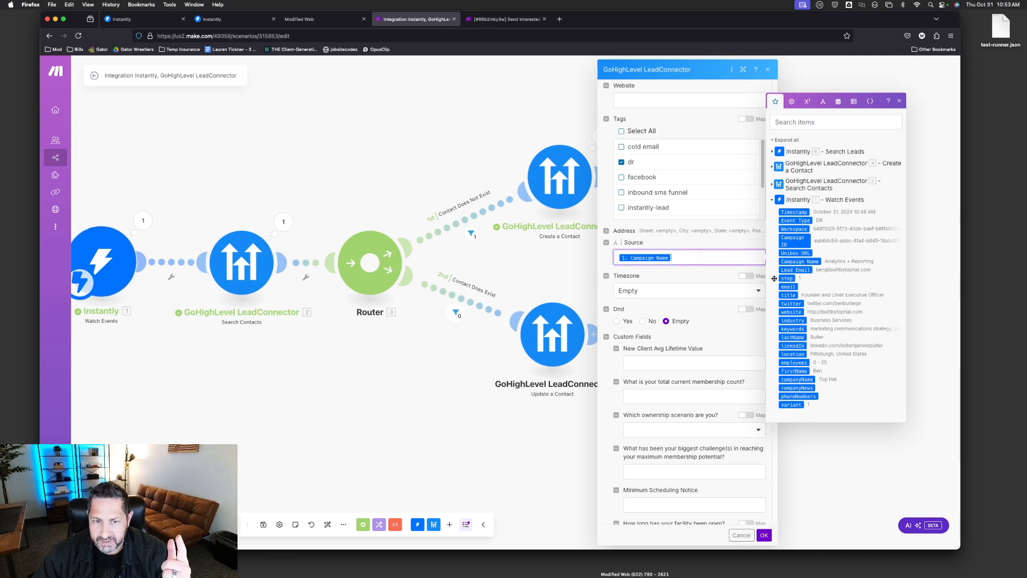
left_click(709, 242)
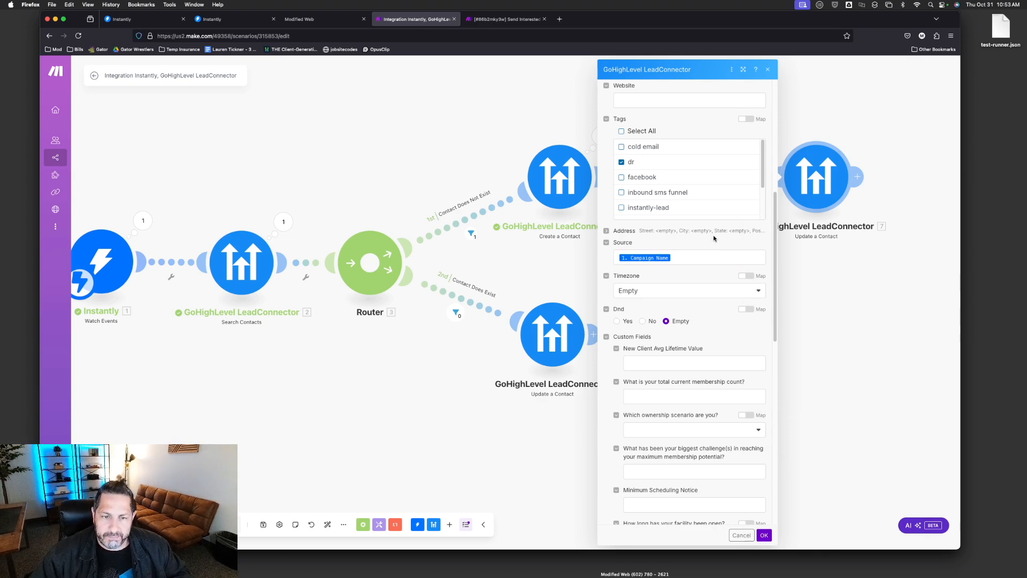
left_click(763, 534)
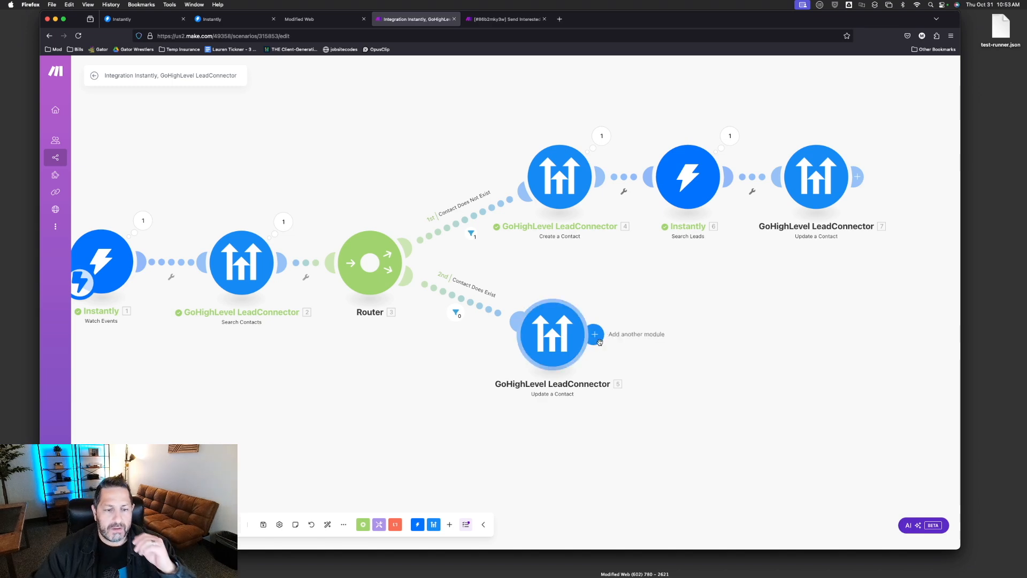
left_click_drag(593, 334, 681, 333)
left_click(766, 286)
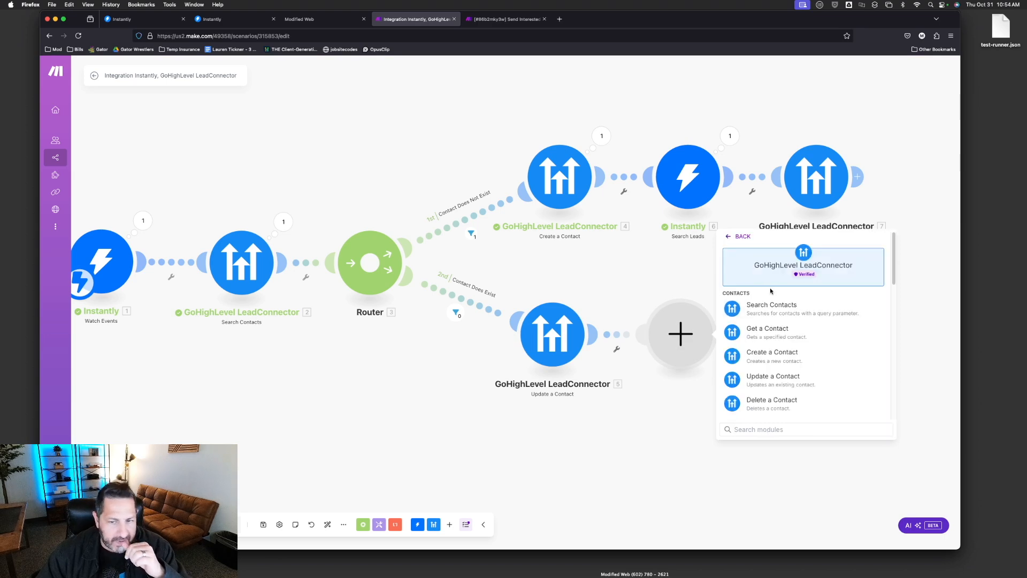
scroll(797, 337, "down", 10)
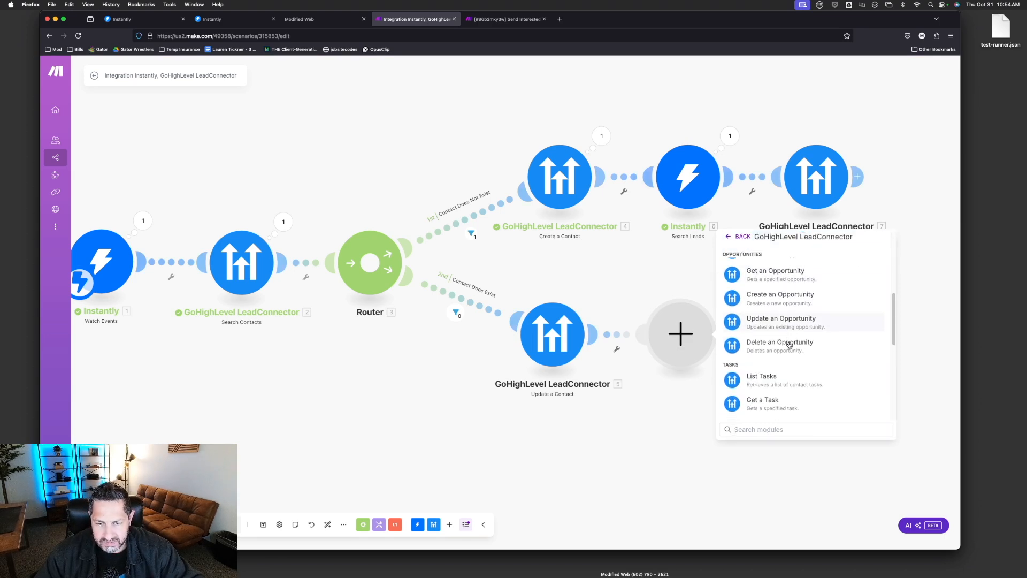
scroll(788, 344, "down", 8)
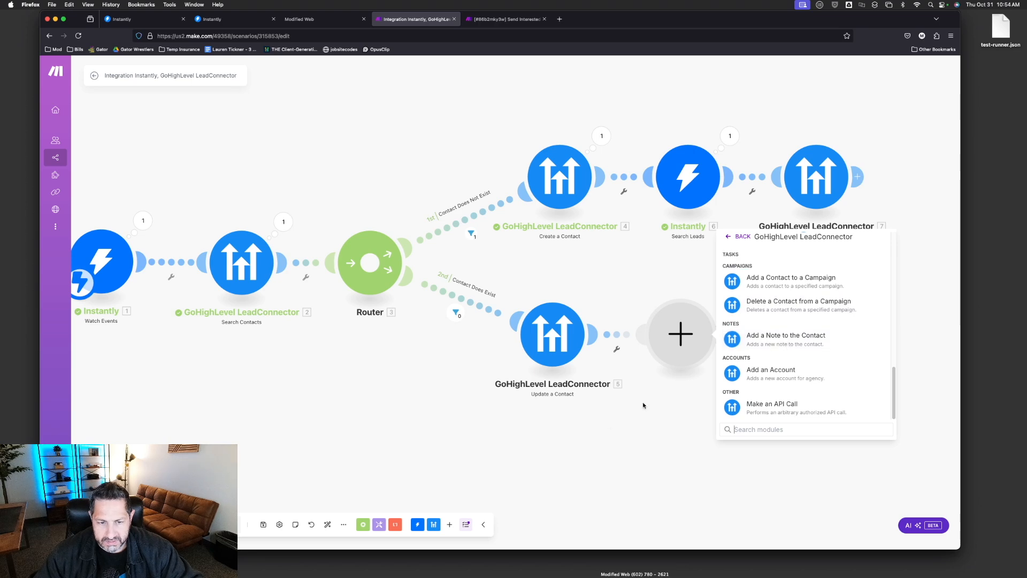
left_click(683, 385)
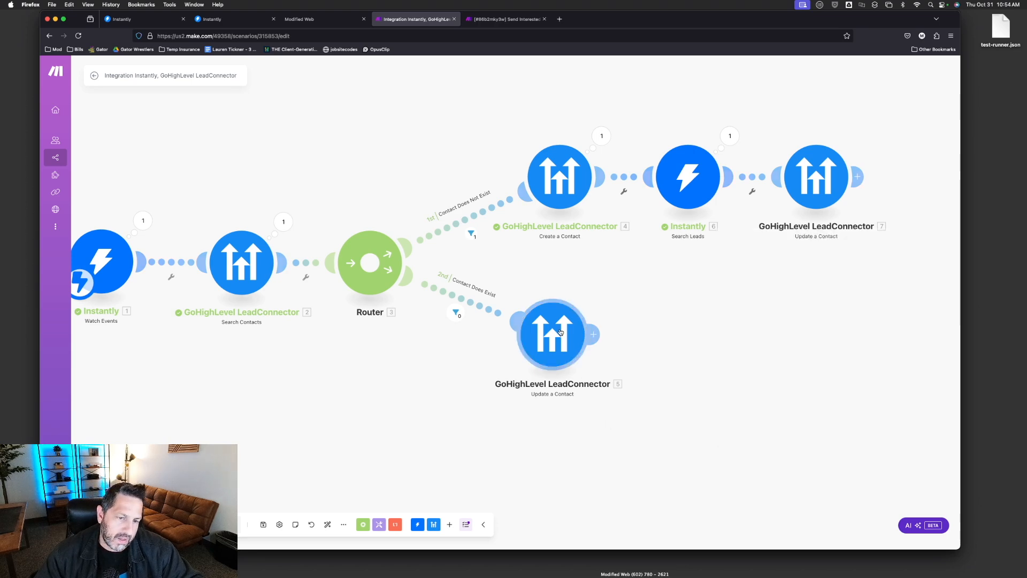
Delete the second route's Update a Contact module and put a GoHighLevel Add a Note to the Contact module in its place.
right_click(560, 332)
left_click(602, 431)
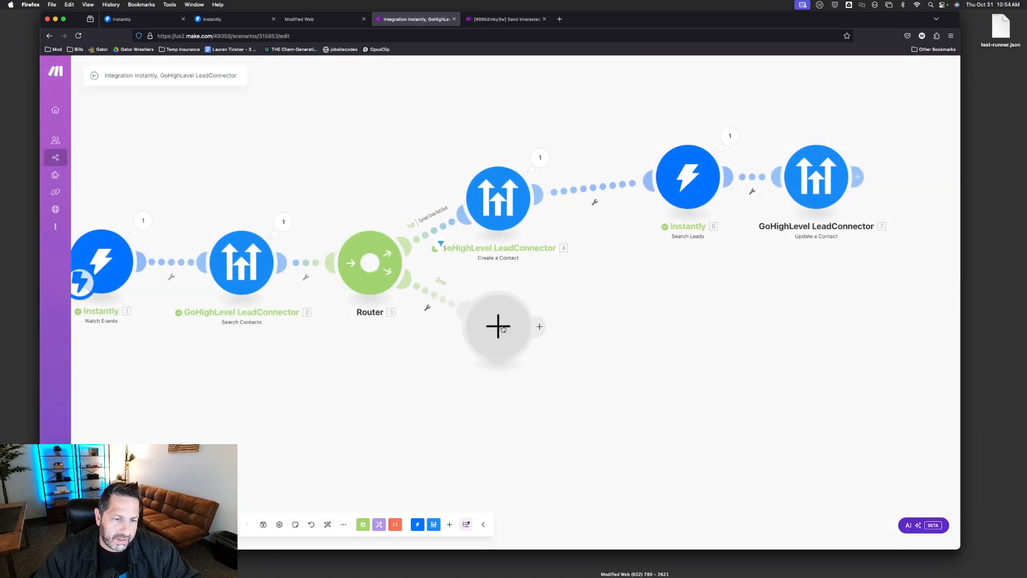
left_click(503, 328)
left_click(665, 279)
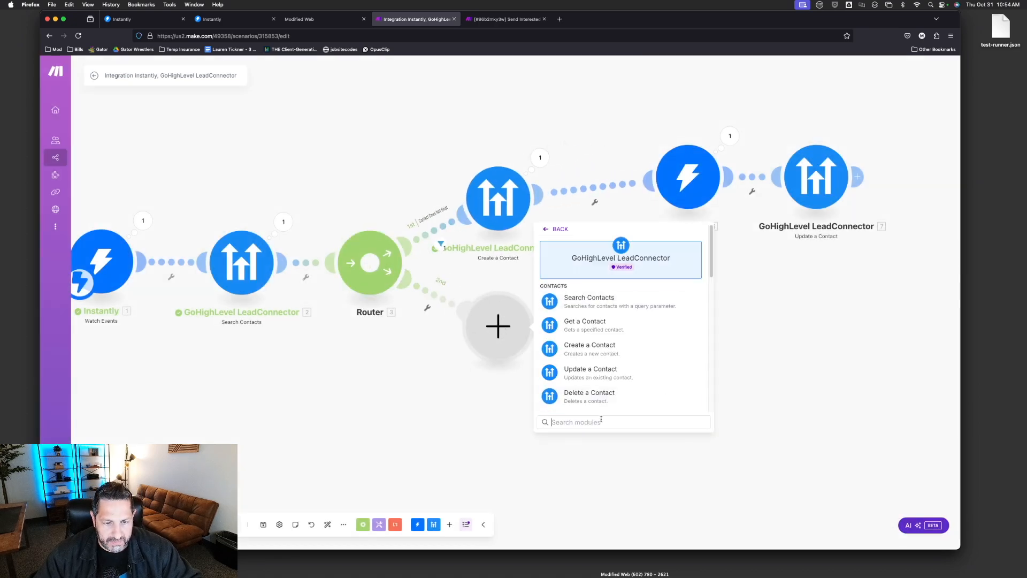
type("not")
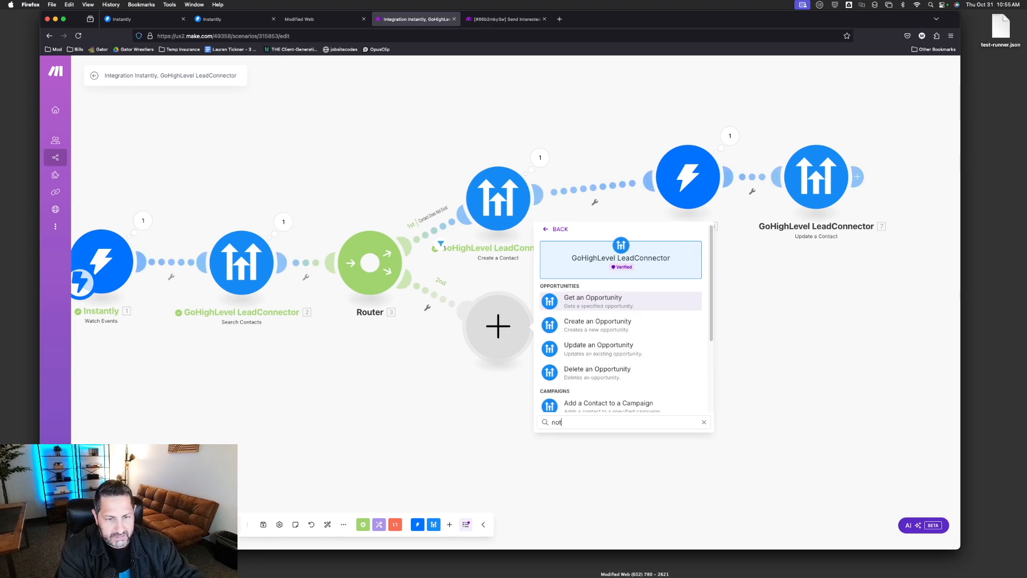
scroll(593, 383, "down", 1)
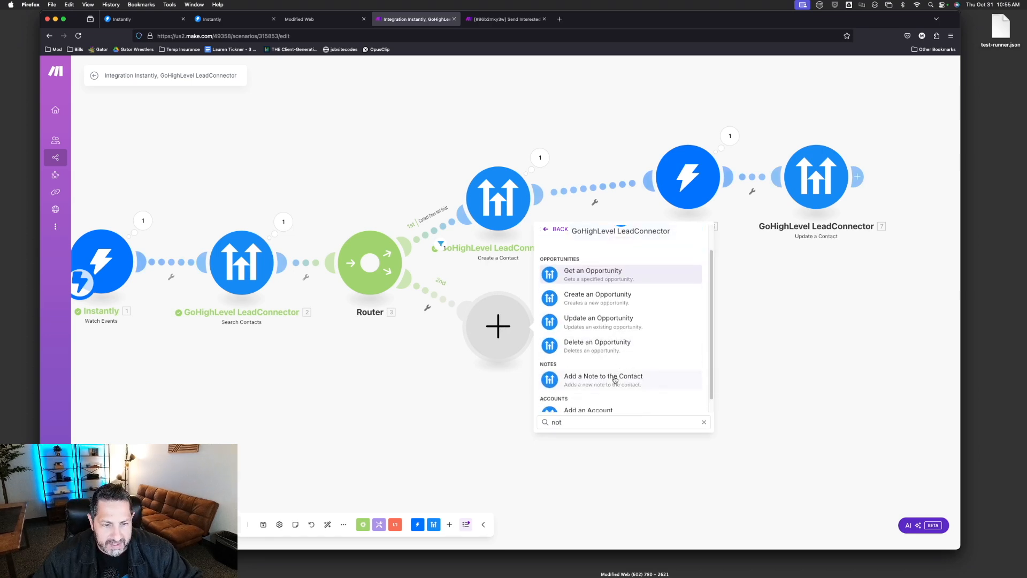
left_click(614, 380)
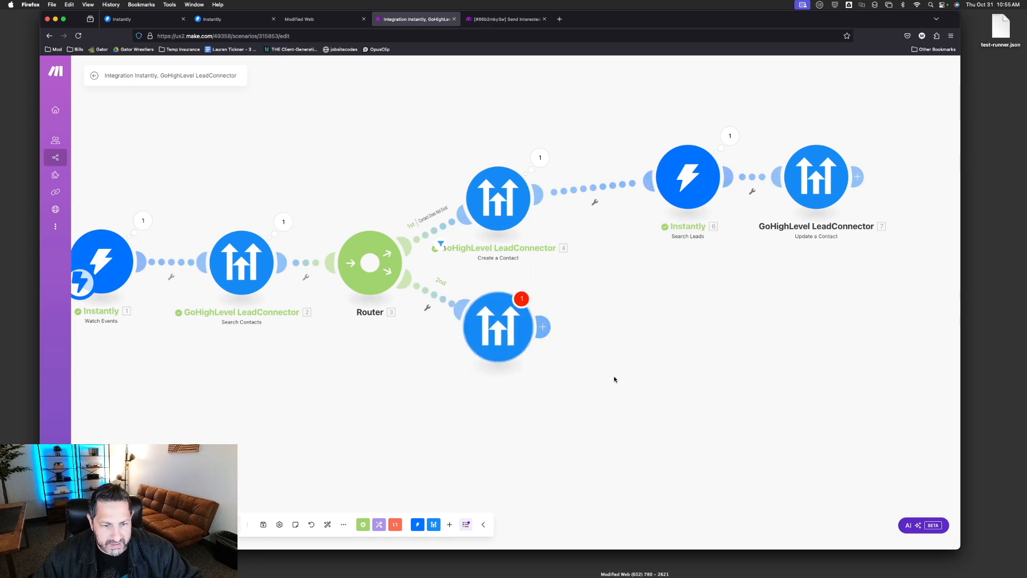
Set up a filter on the router's second route requiring that the Contact ID from Search Contacts exists.
left_click(453, 305)
left_click(528, 324)
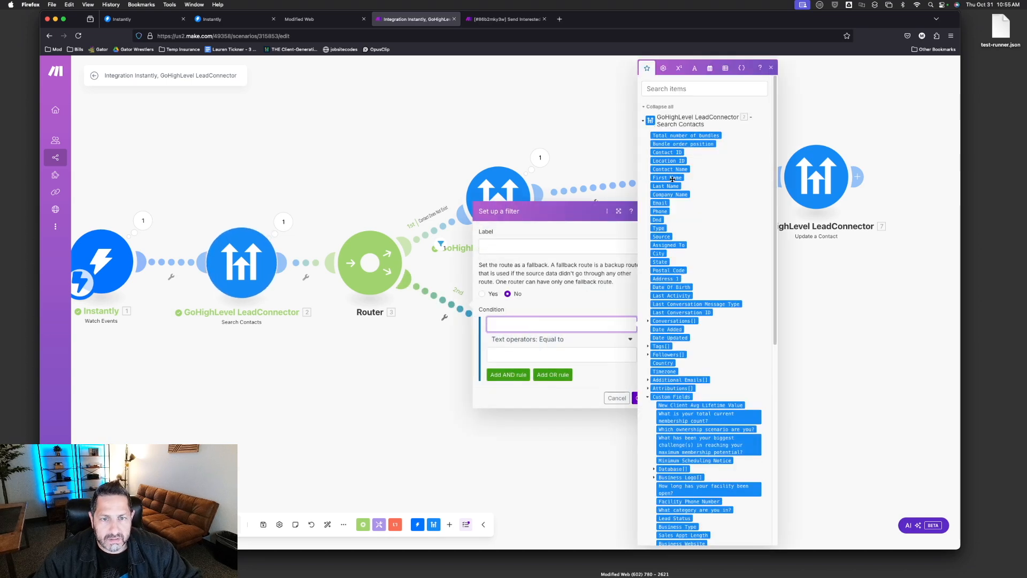
left_click(670, 154)
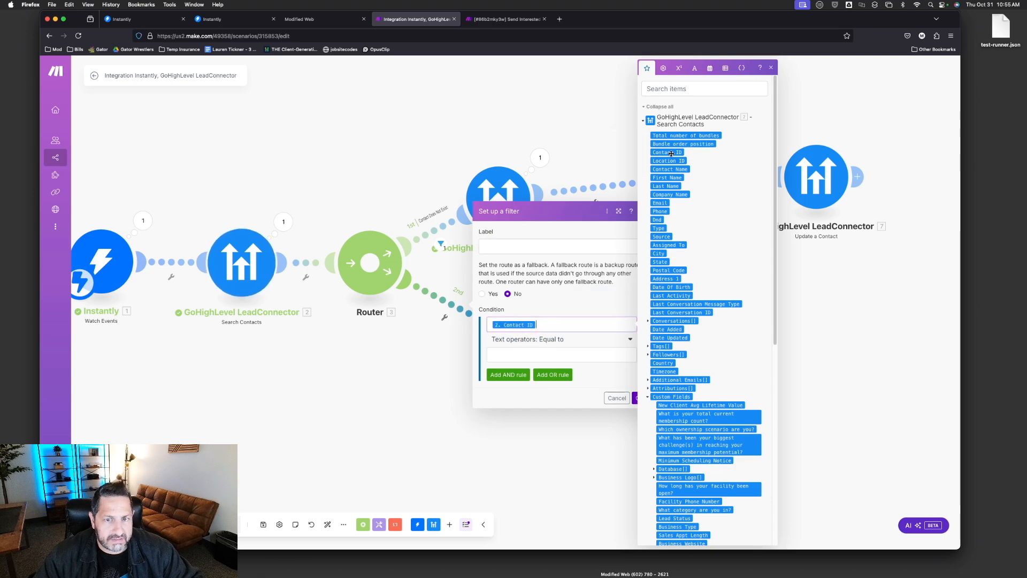
left_click(545, 343)
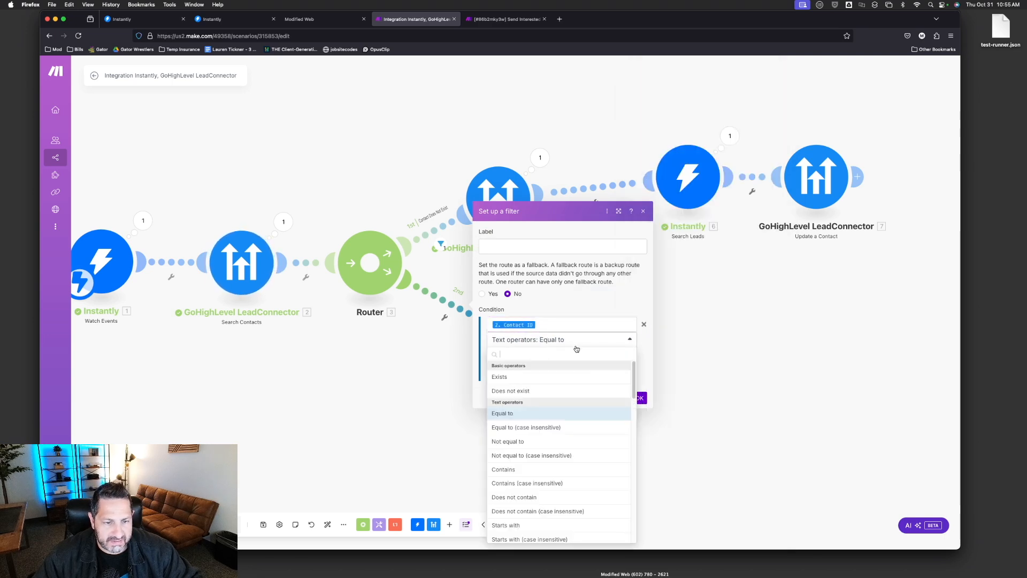
left_click(525, 377)
Add an AND rule requiring the Search Contacts Email to equal the Watch Events email, and confirm the second route's filter.
left_click(511, 359)
left_click(532, 348)
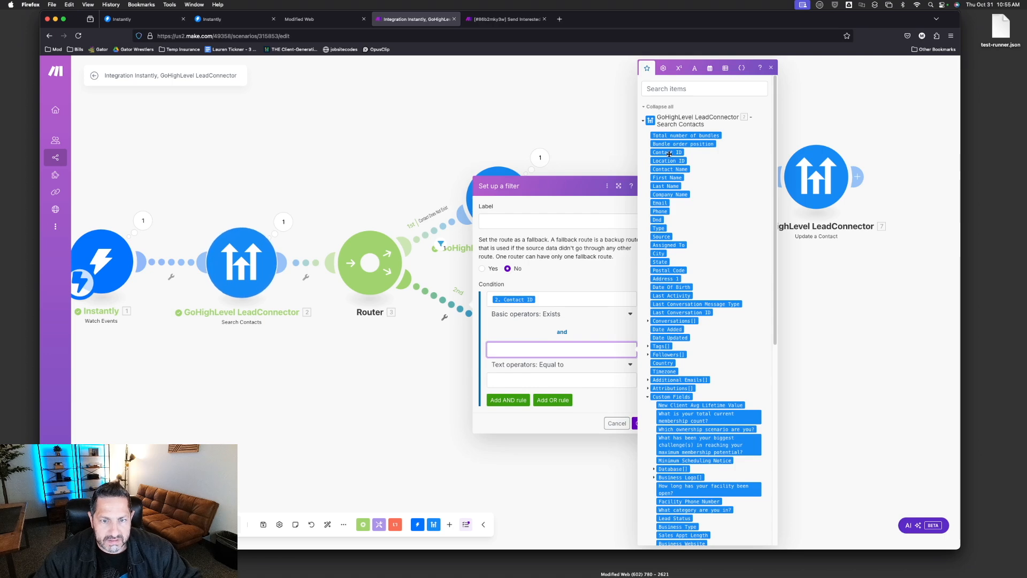
left_click(661, 203)
left_click(543, 381)
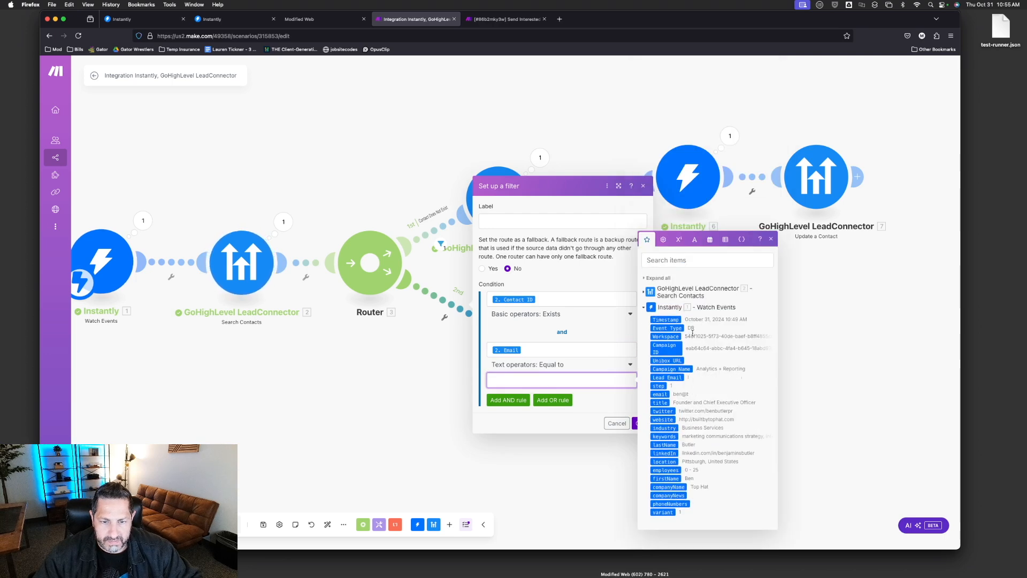
left_click(660, 394)
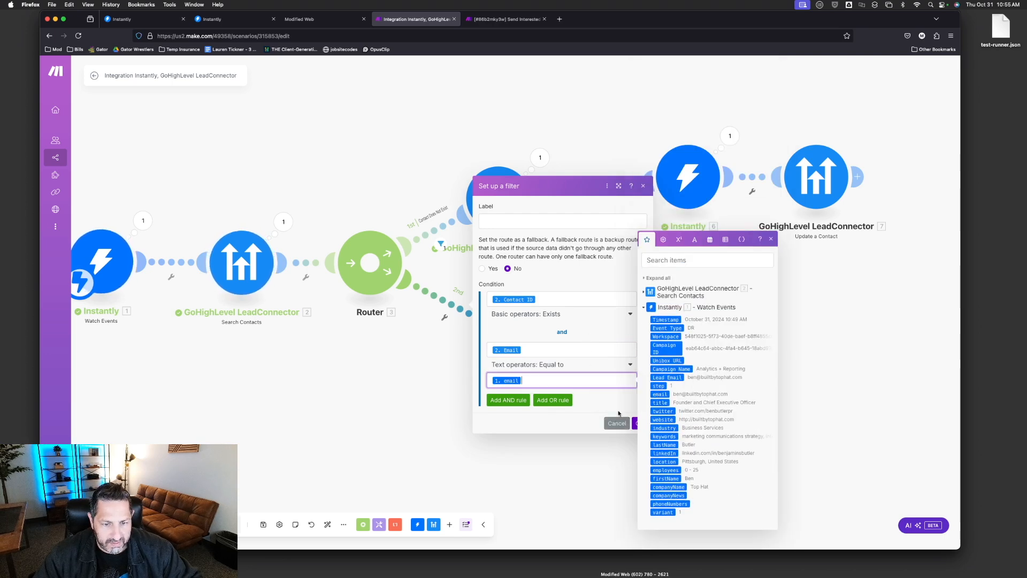
left_click(640, 422)
In the note module, map Contact ID from Search Contacts, set Body to "Also responded to Campaign:" plus the Watch Events Campaign Name, and save the scenario.
left_click(532, 346)
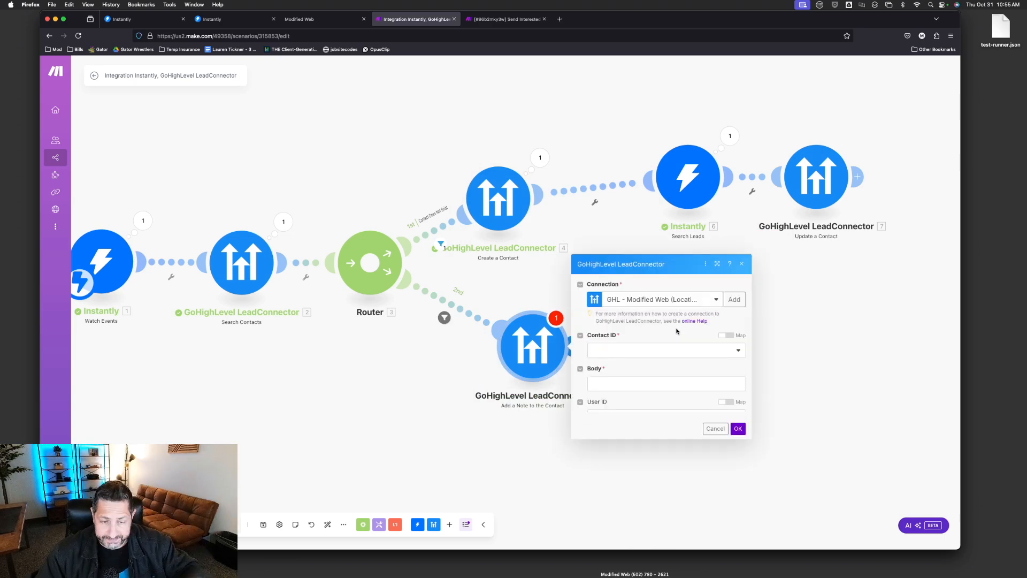
left_click(686, 348)
double_click(686, 349)
key("BackSpace")
left_click(775, 153)
left_click(681, 328)
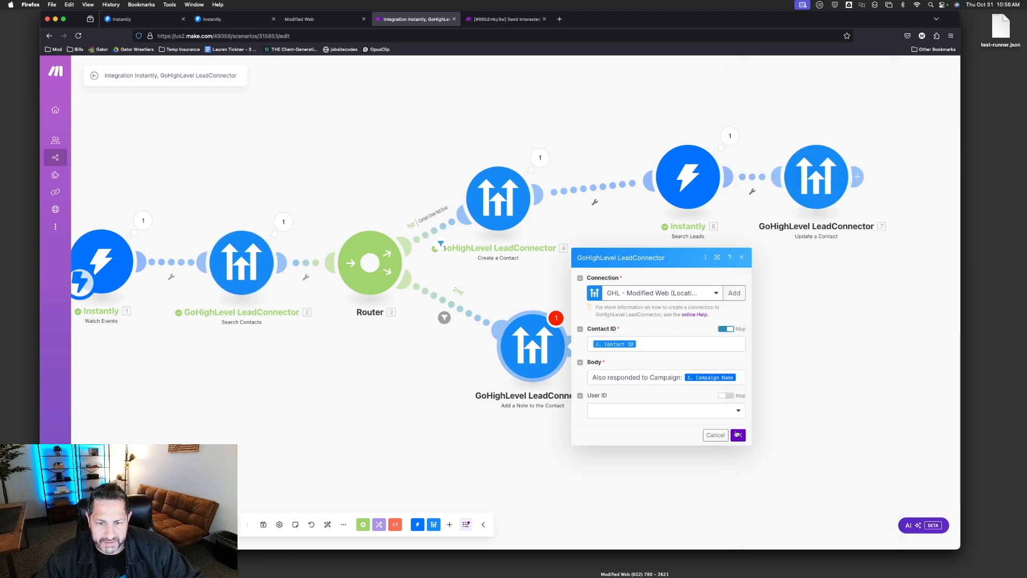
left_click(737, 435)
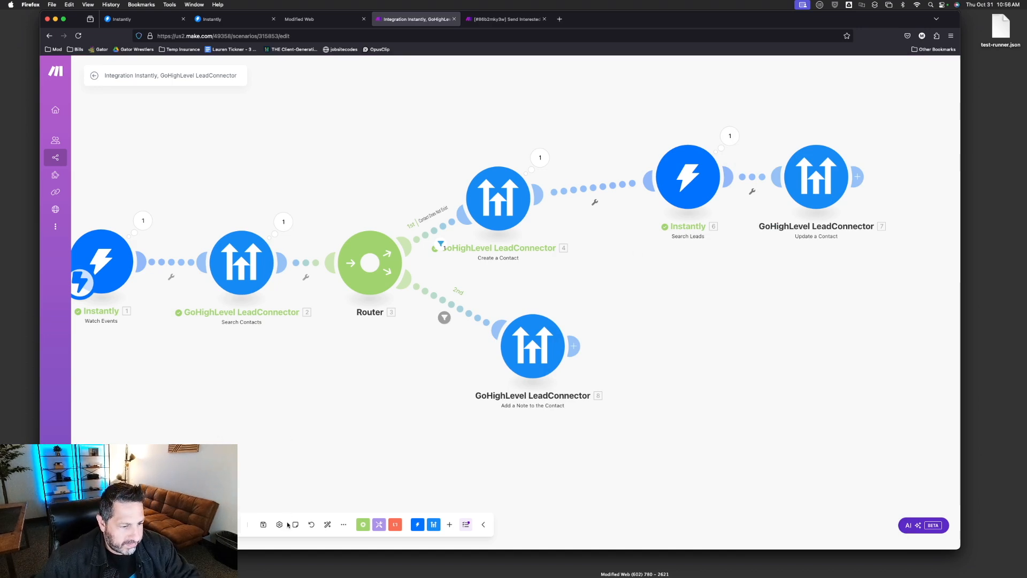
left_click(263, 524)
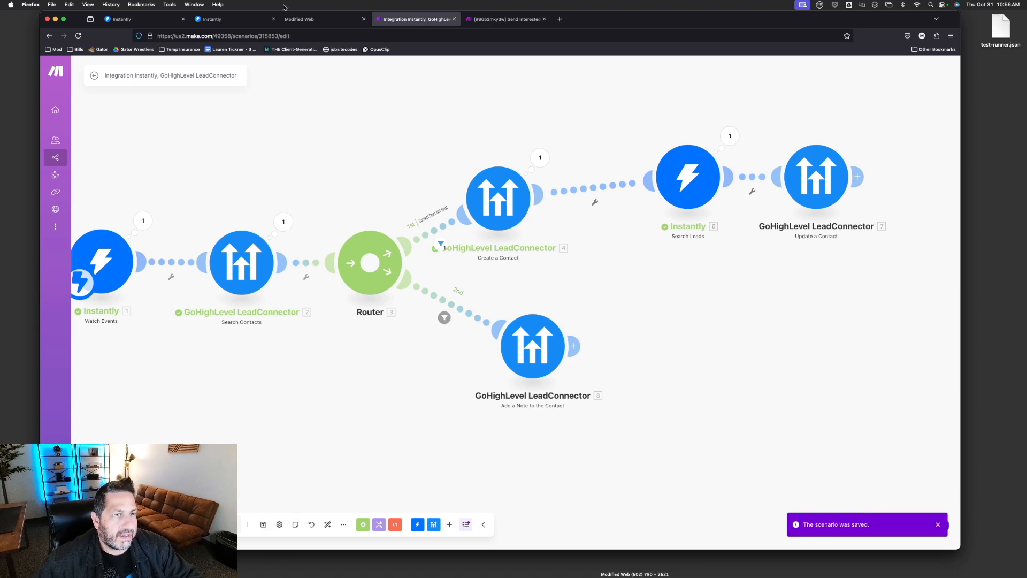
Switch to the GoHighLevel contacts, reload the list, and delete the newest nameless contact, confirming with DELETE.
left_click(310, 20)
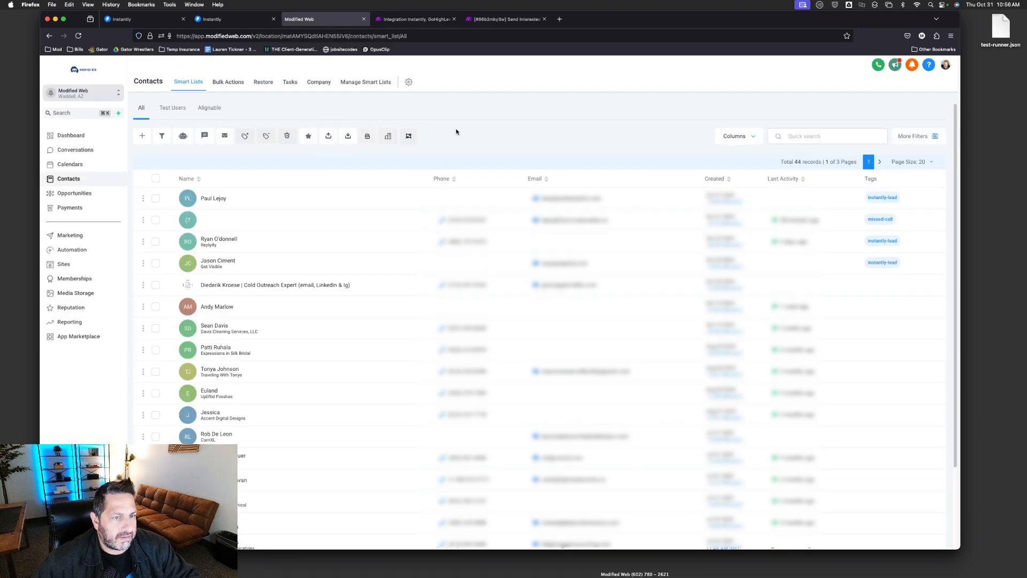
key("super+r")
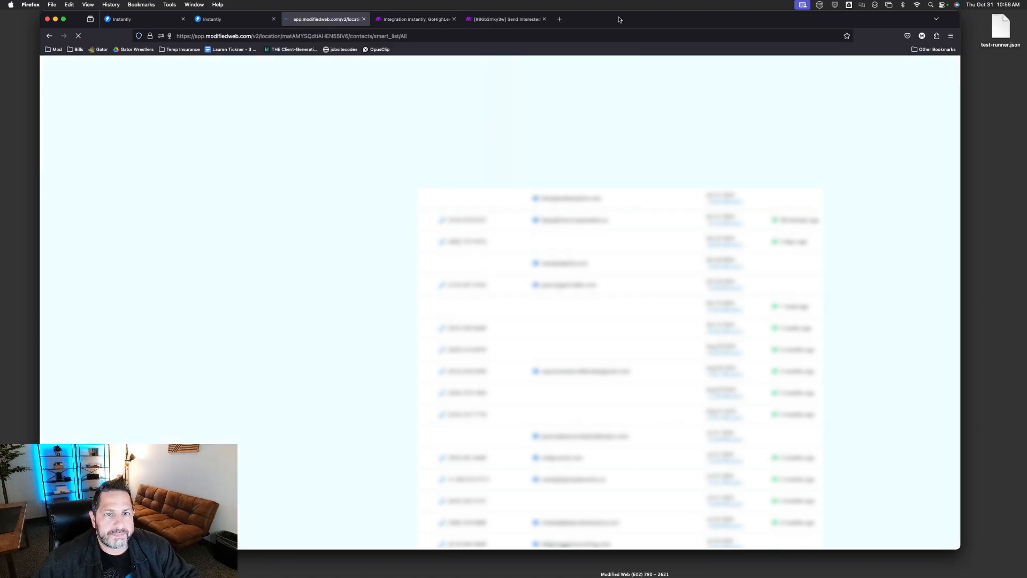
left_click_drag(619, 19, 624, 19)
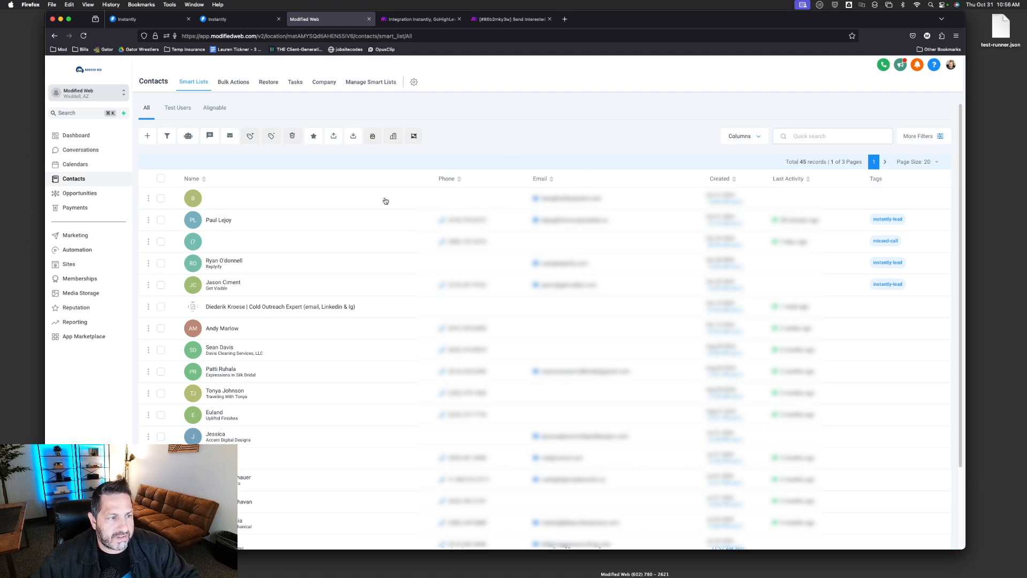
left_click(160, 198)
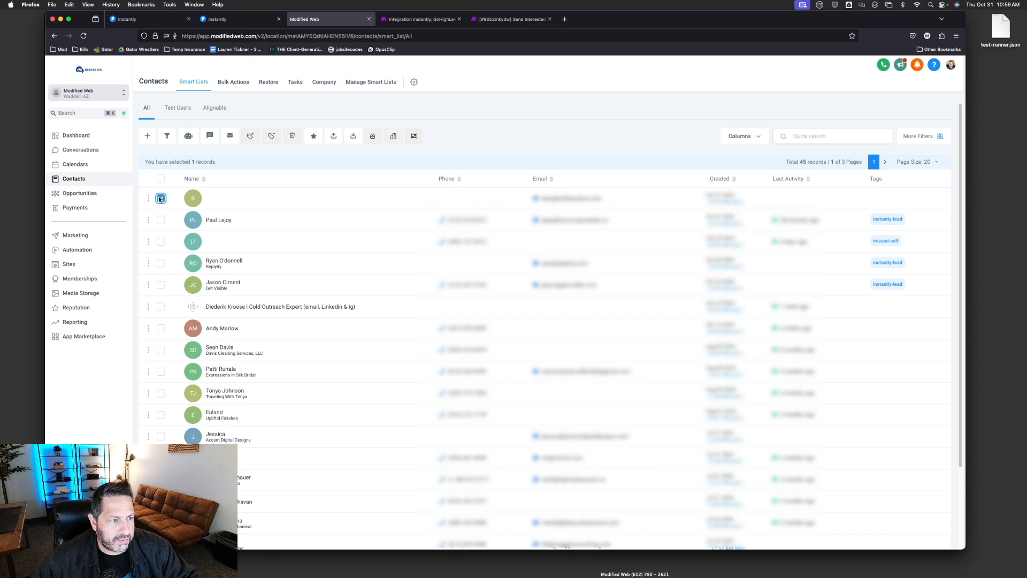
left_click(292, 138)
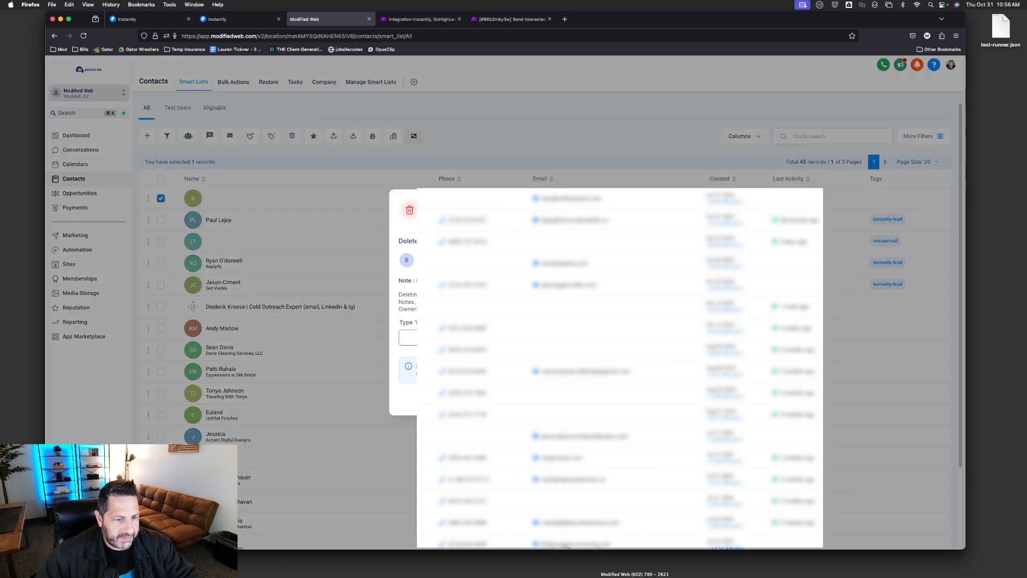
type("DELE")
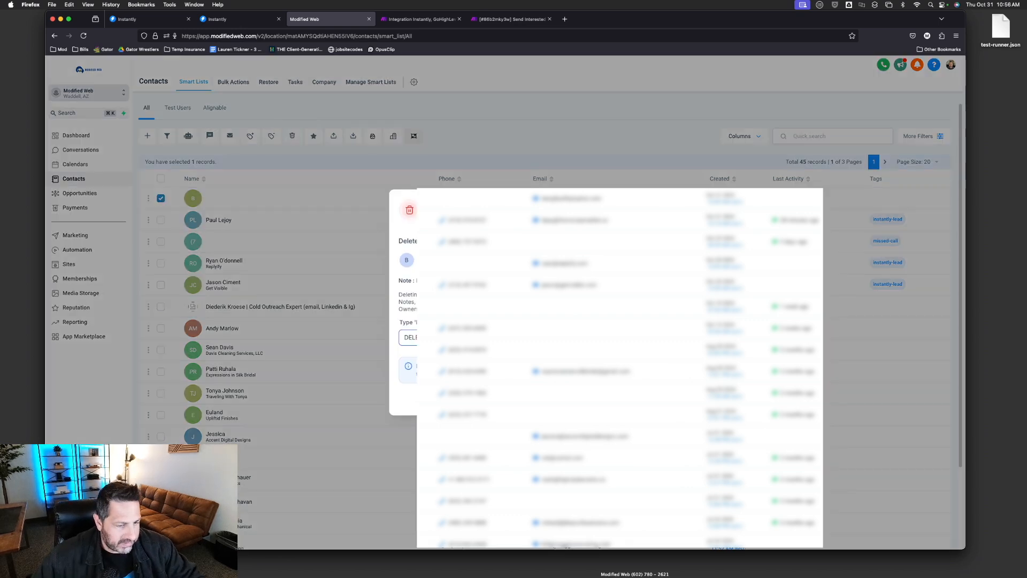
left_click(595, 398)
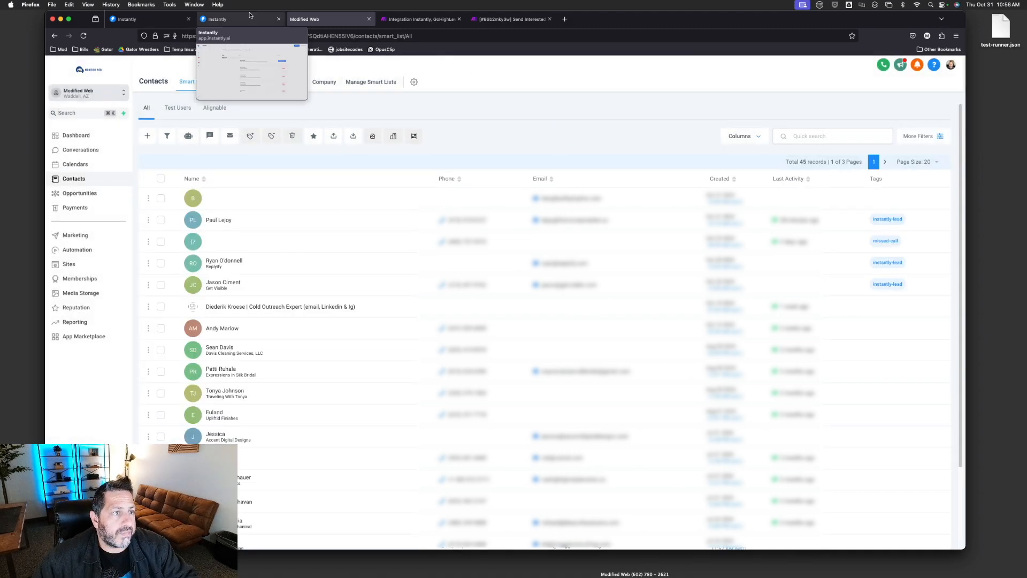
Switch to the Instantly Unibox and set the open lead's status to Not Interested.
left_click(417, 20)
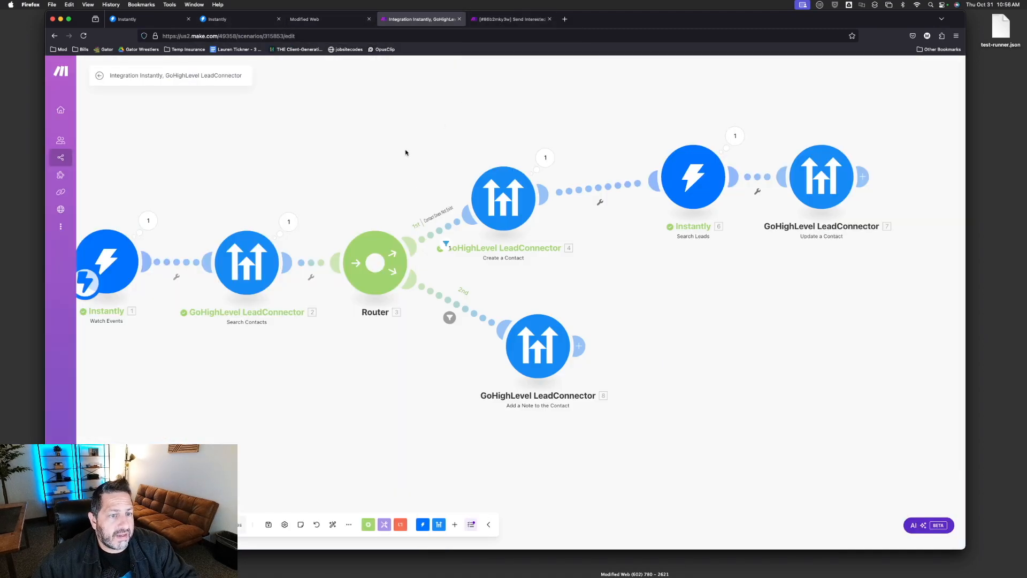
scroll(407, 160, "down", 5)
left_click_drag(408, 162, 458, 202)
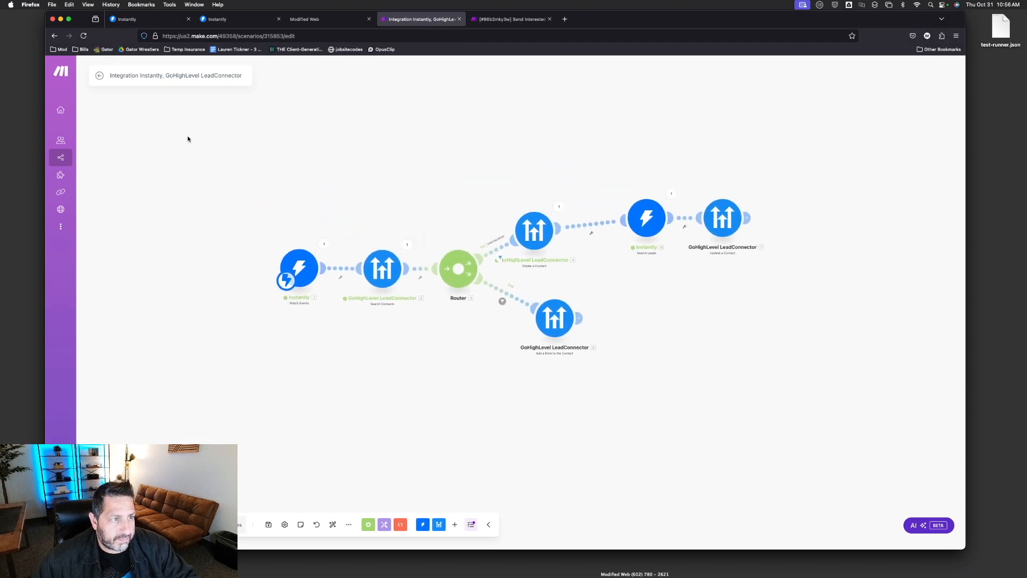
left_click(130, 20)
left_click(405, 108)
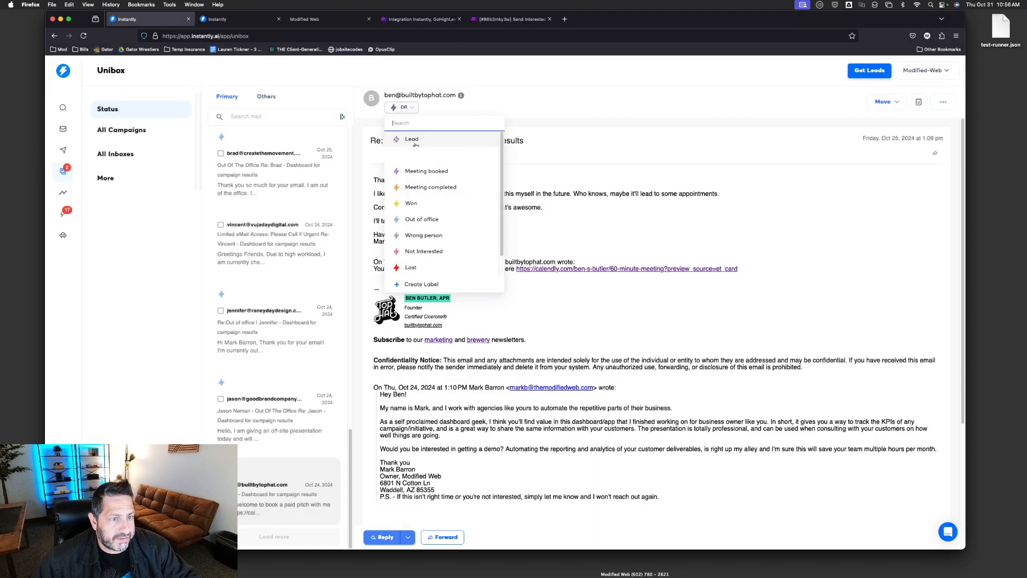
left_click(466, 252)
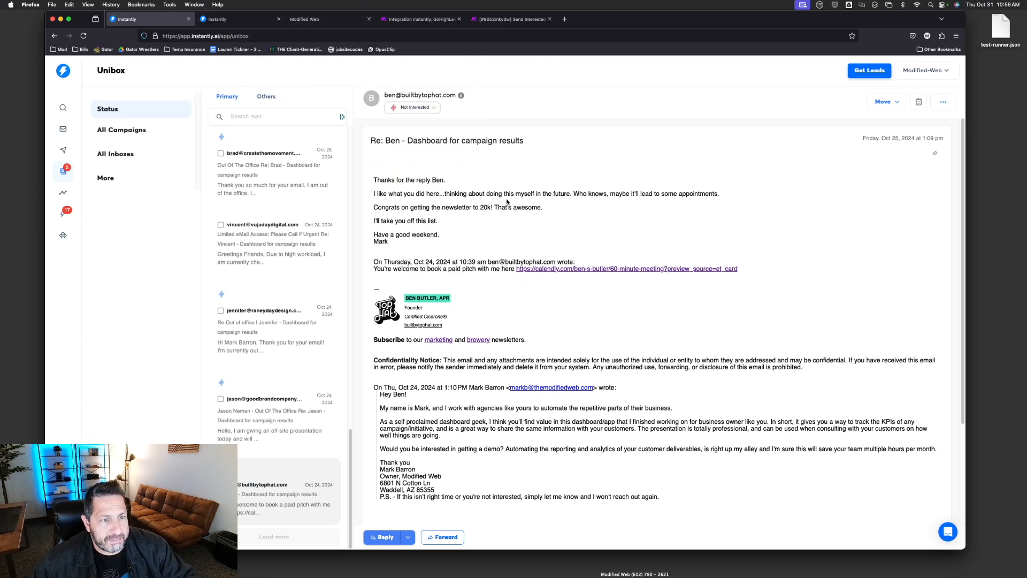
mouse_move(316, 20)
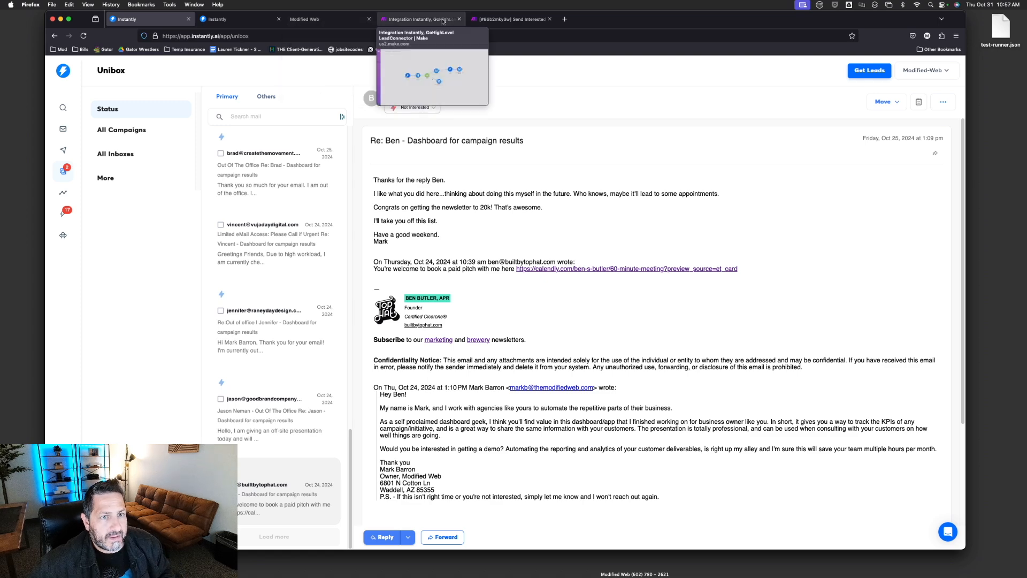
left_click(498, 24)
left_click(409, 20)
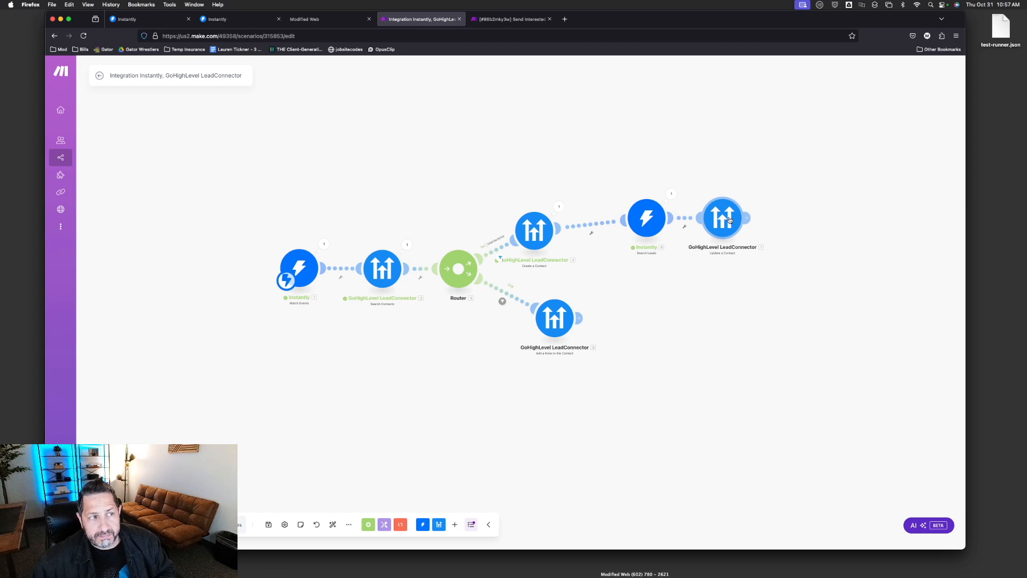
left_click(173, 21)
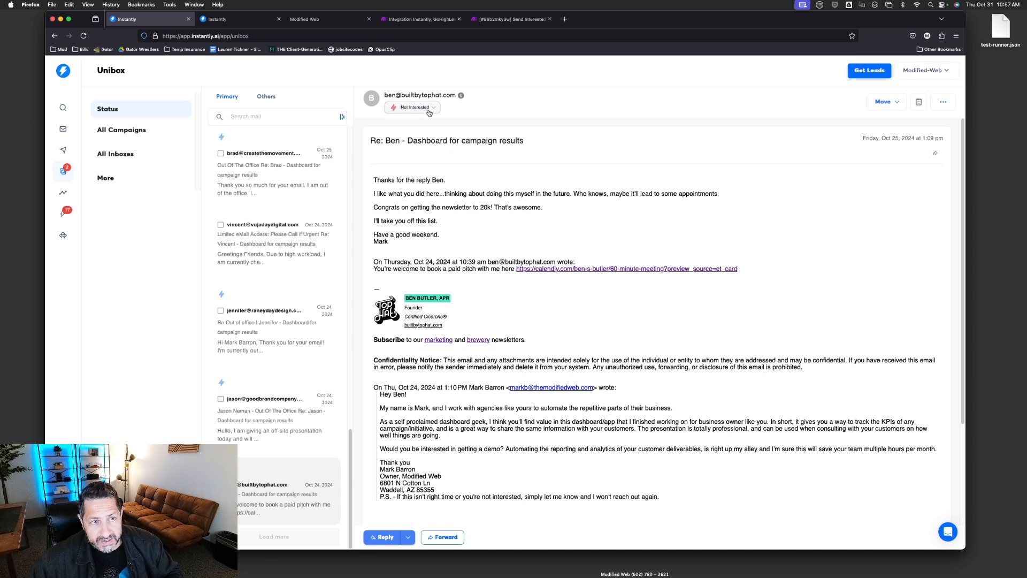
left_click(420, 20)
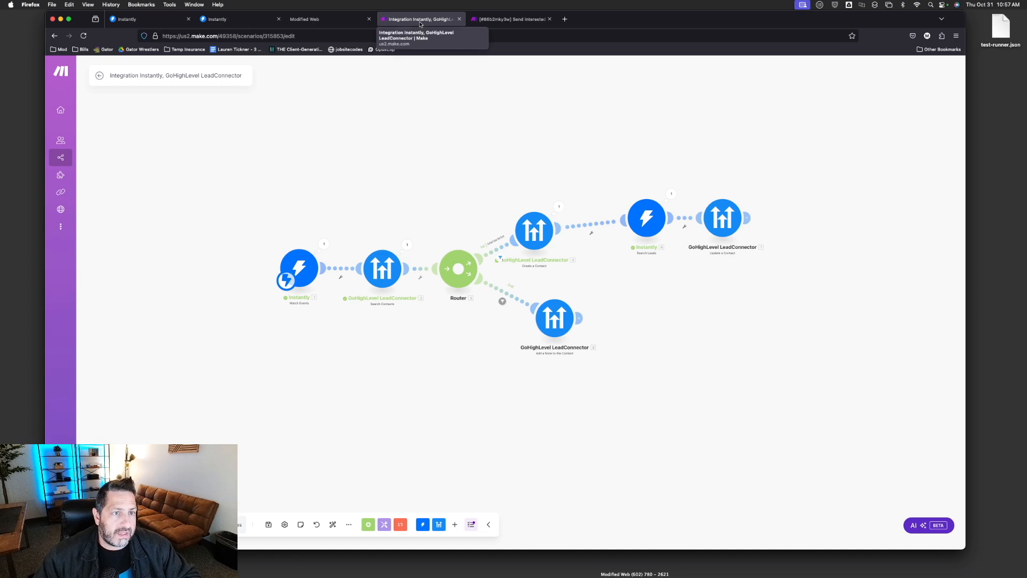
Move the GoHighLevel contacts and the new Make scenario into their own browser window, then narrow it and align it beside the original.
left_click_drag(412, 18, 439, 69)
left_click_drag(340, 20, 972, 177)
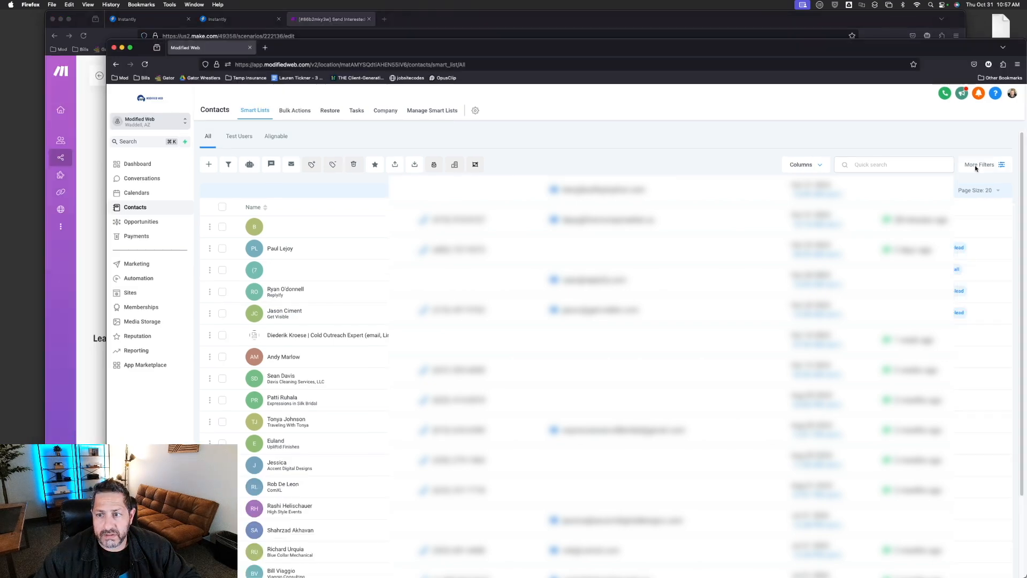
left_click_drag(308, 58, 285, 80)
left_click_drag(1010, 73, 319, 70)
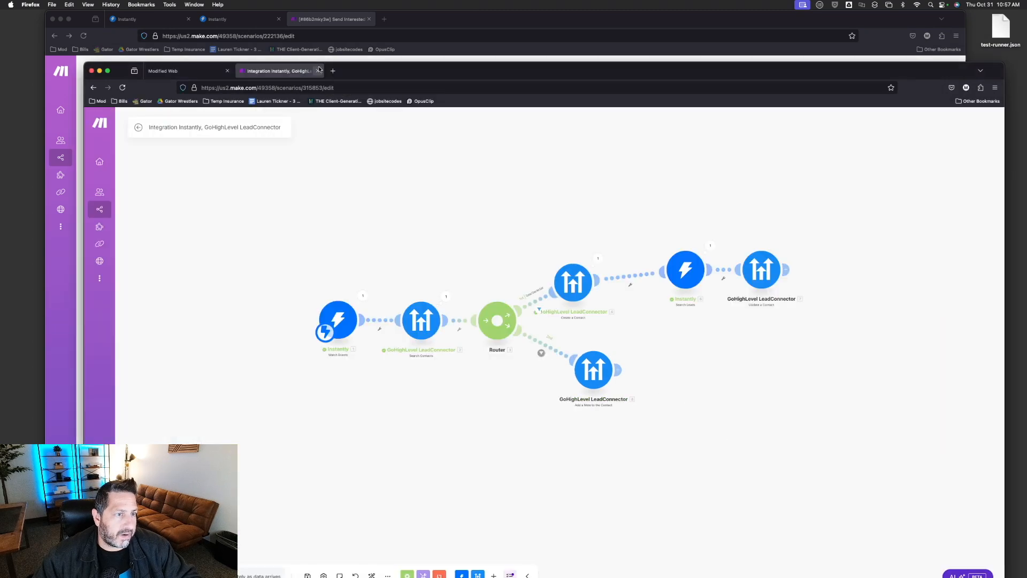
left_click_drag(84, 160, 425, 161)
left_click_drag(751, 69, 767, 16)
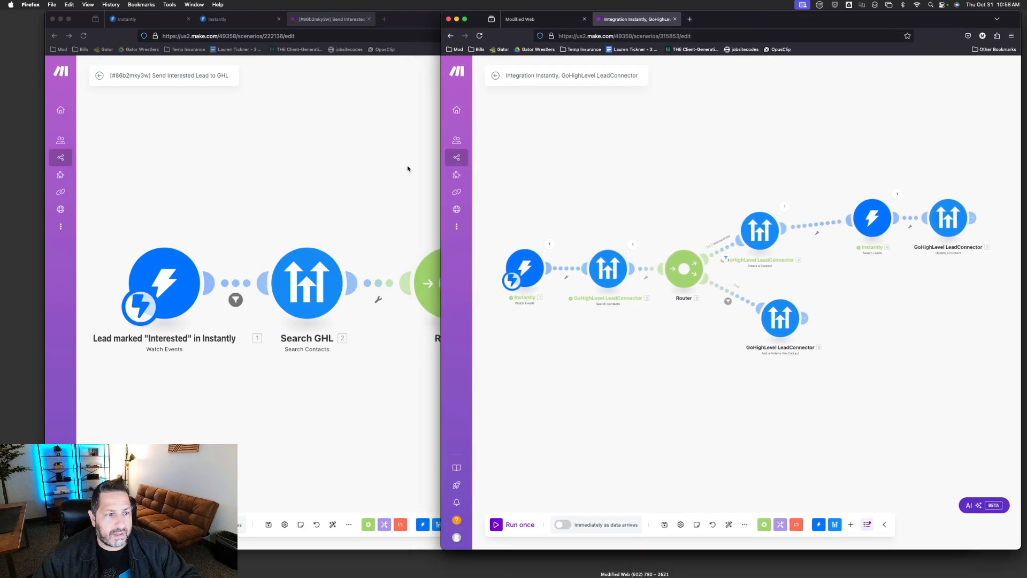
Narrow both browser windows toward a side-by-side layout and show the Instantly Unibox in the original one.
left_click(386, 162)
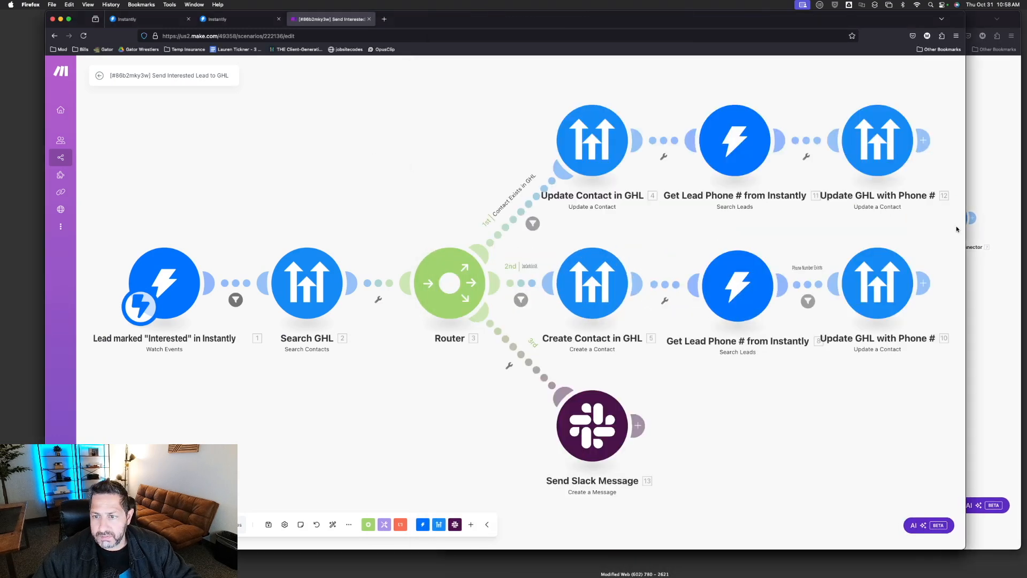
left_click_drag(965, 230, 576, 230)
left_click(659, 334)
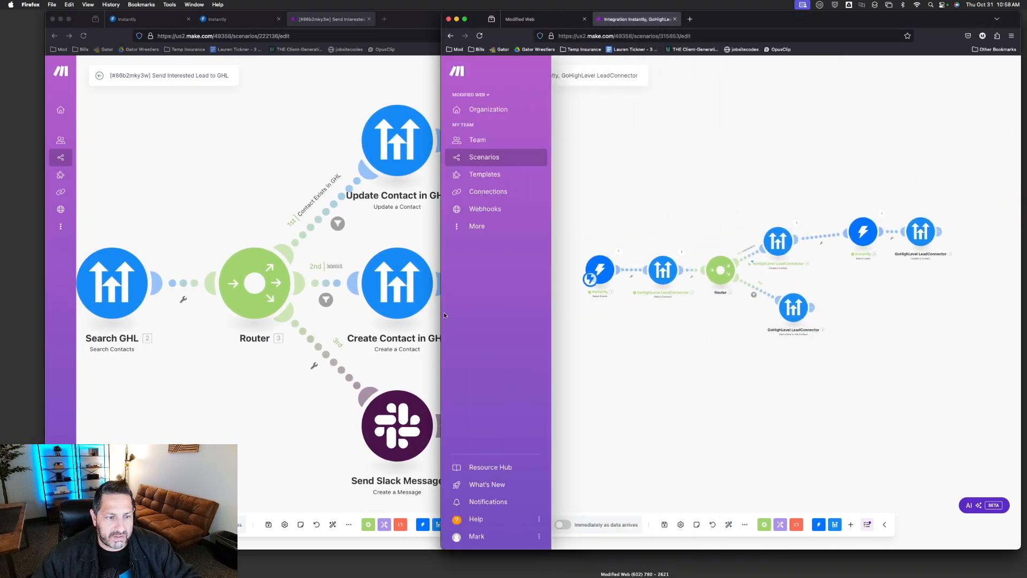
left_click_drag(440, 314, 513, 315)
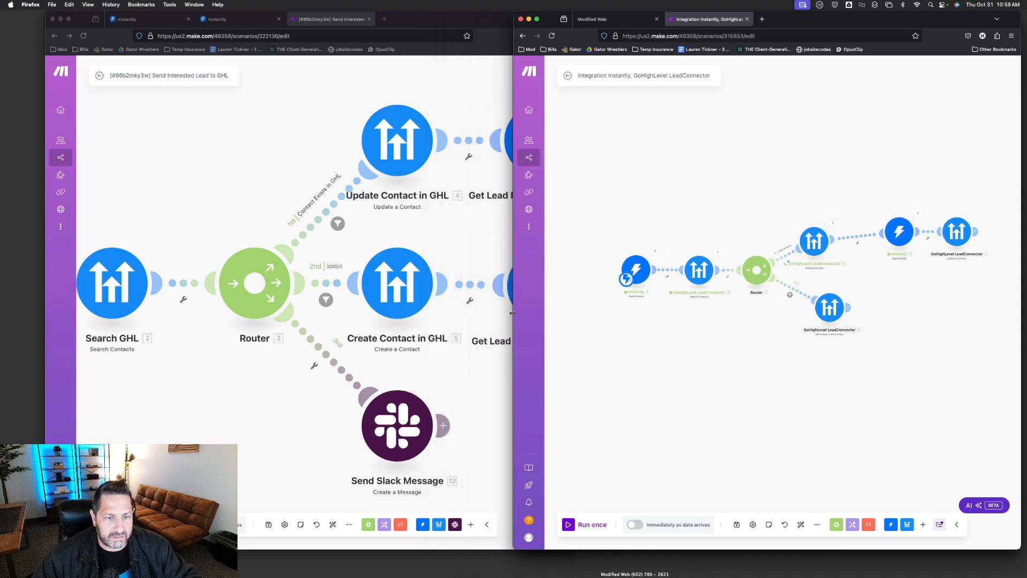
left_click(192, 21)
left_click(153, 19)
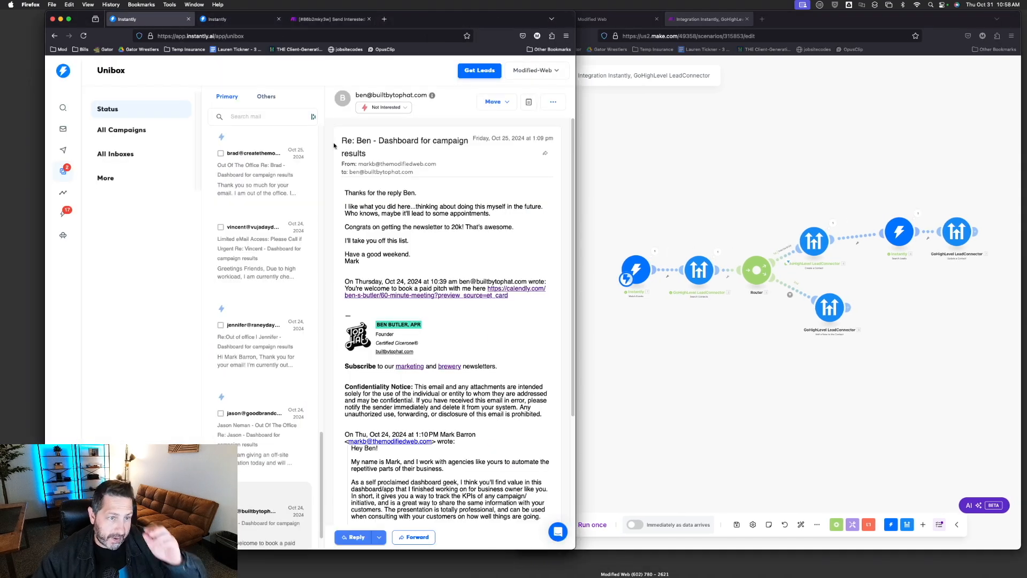
Reload the GoHighLevel contacts and search the list for the lead's first name to check that the contact was deleted.
left_click(599, 19)
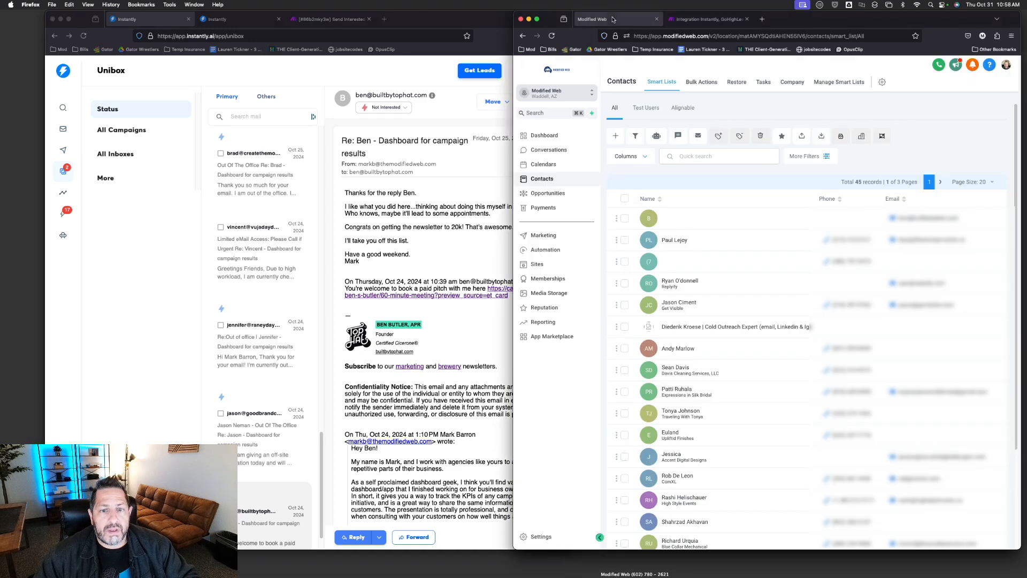
key("super+r")
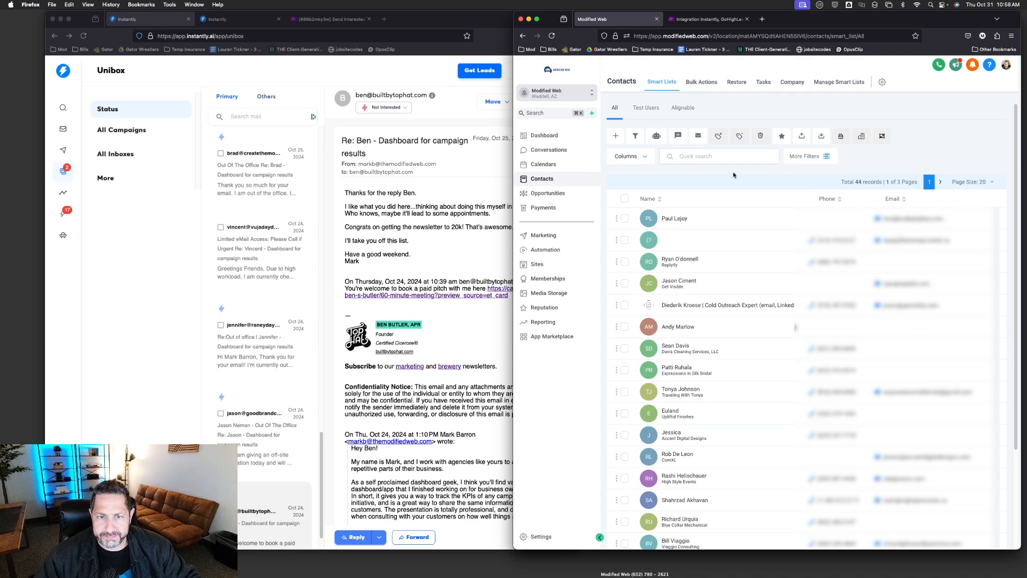
left_click(705, 159)
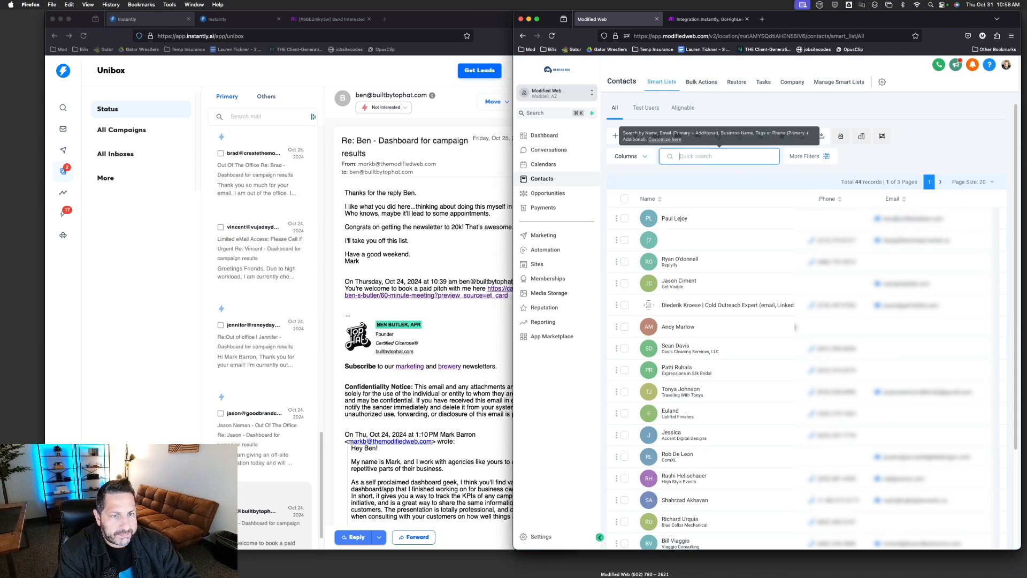
type("ben")
left_click(771, 156)
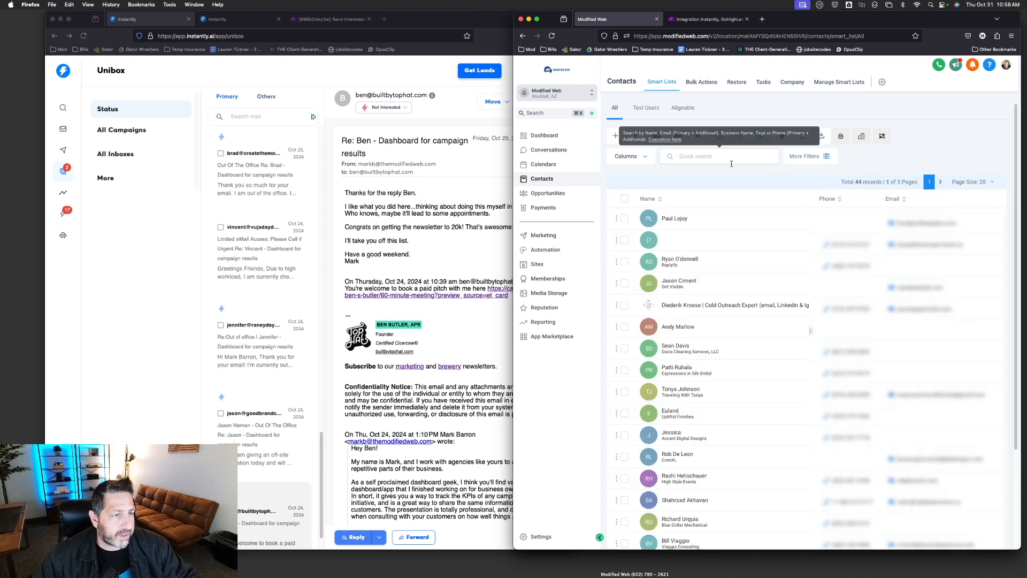
left_click(728, 159)
type("ben")
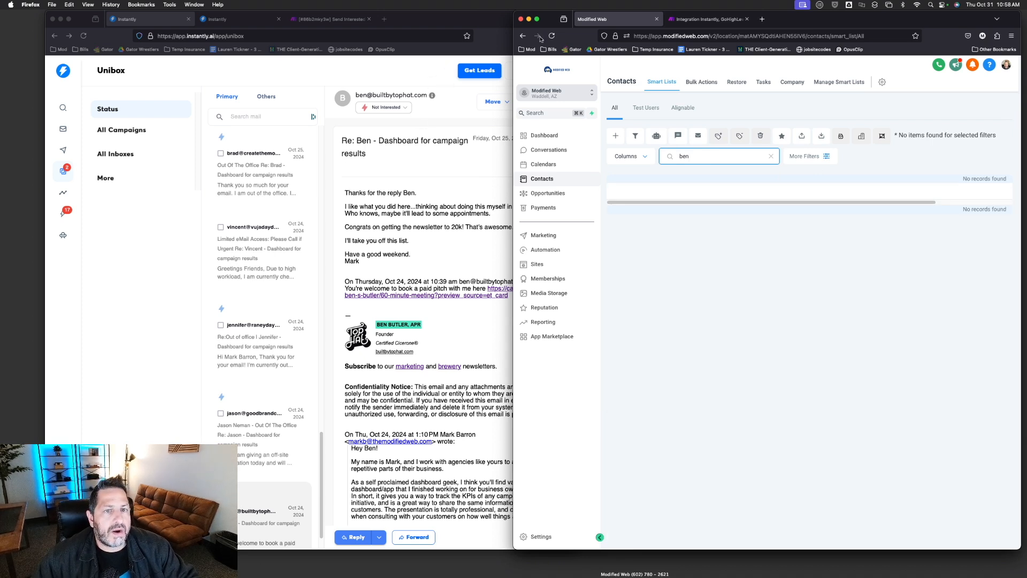
Show the new Make scenario beside the Instantly Unibox and narrow the Instantly window so that it does not overlap.
left_click(708, 19)
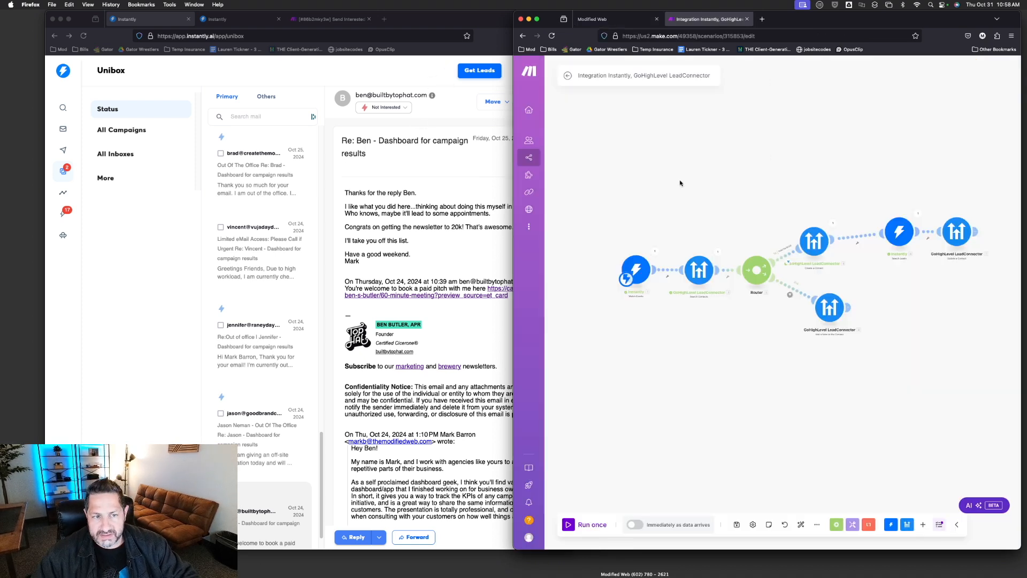
left_click(455, 191)
left_click(502, 239)
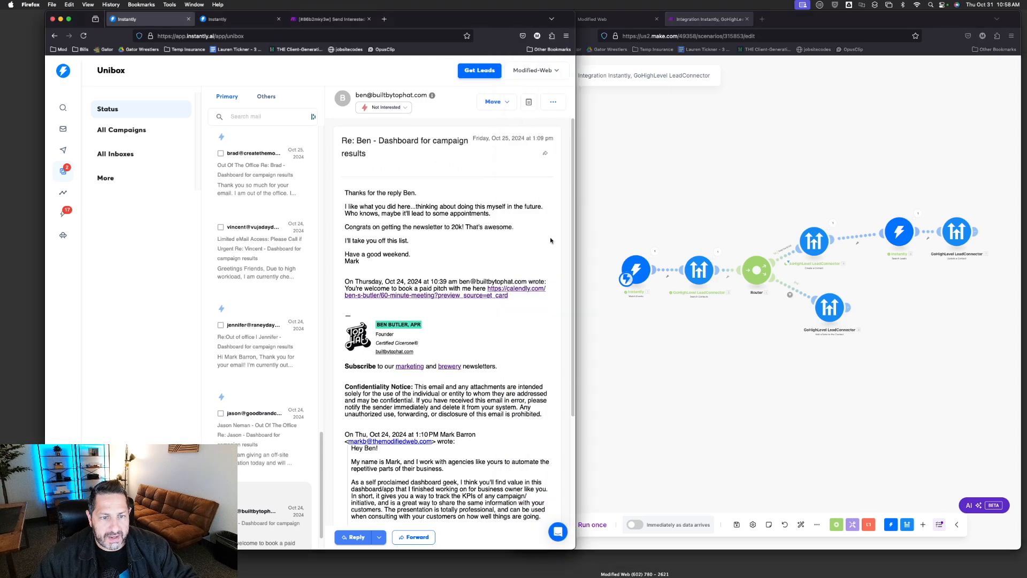
left_click_drag(574, 242, 510, 242)
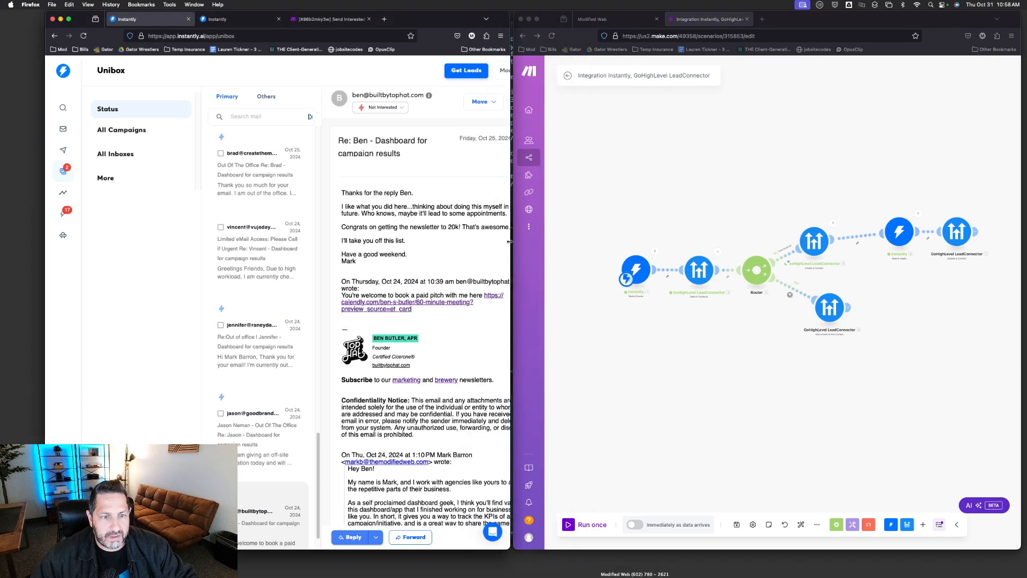
left_click(398, 107)
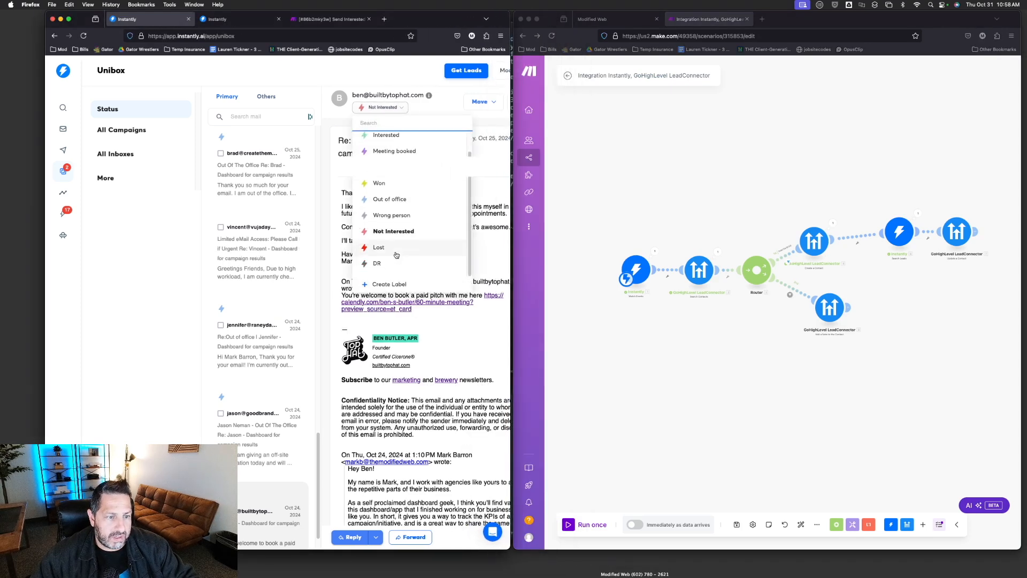
left_click(394, 265)
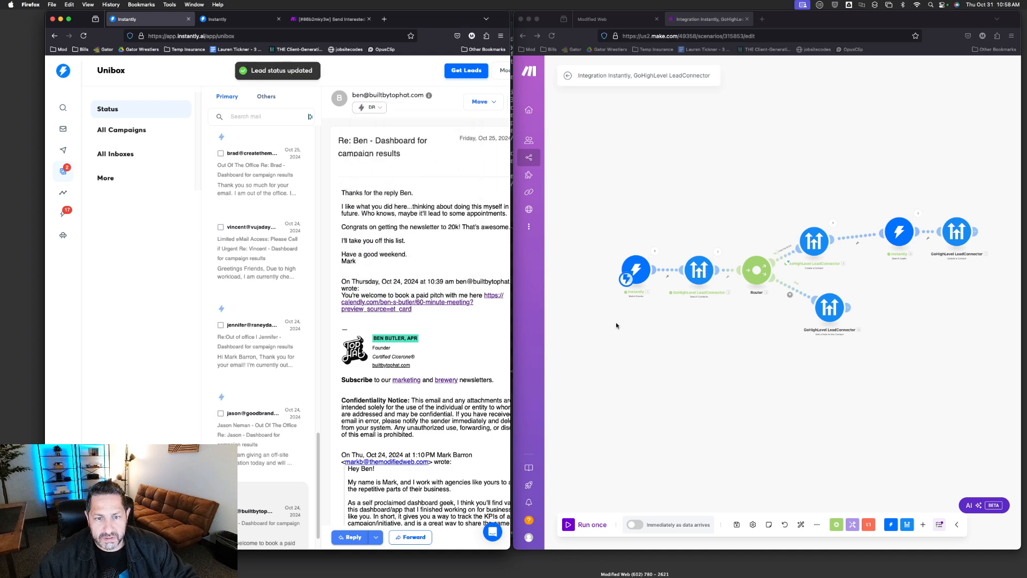
left_click(572, 530)
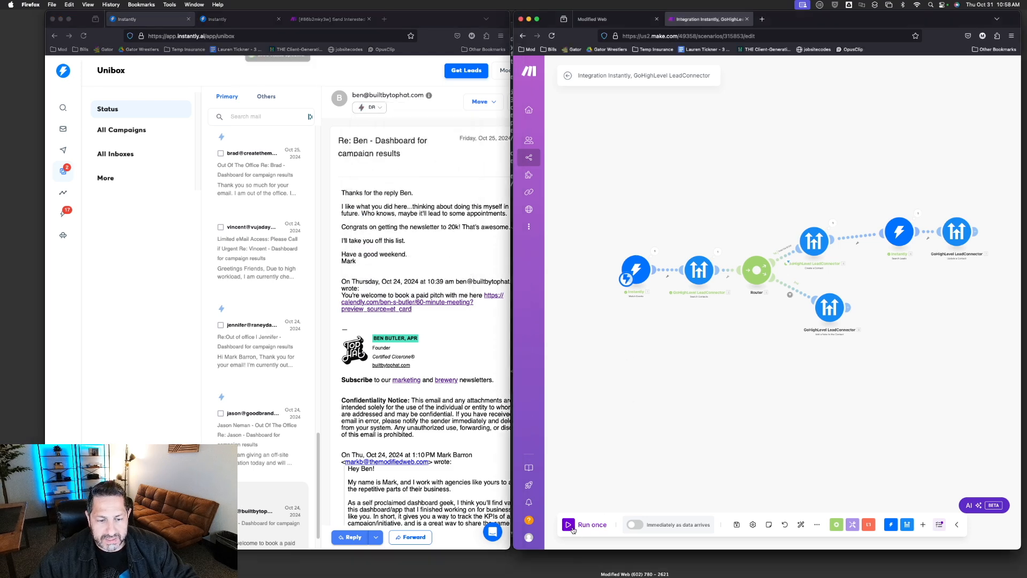
left_click(373, 109)
left_click(372, 108)
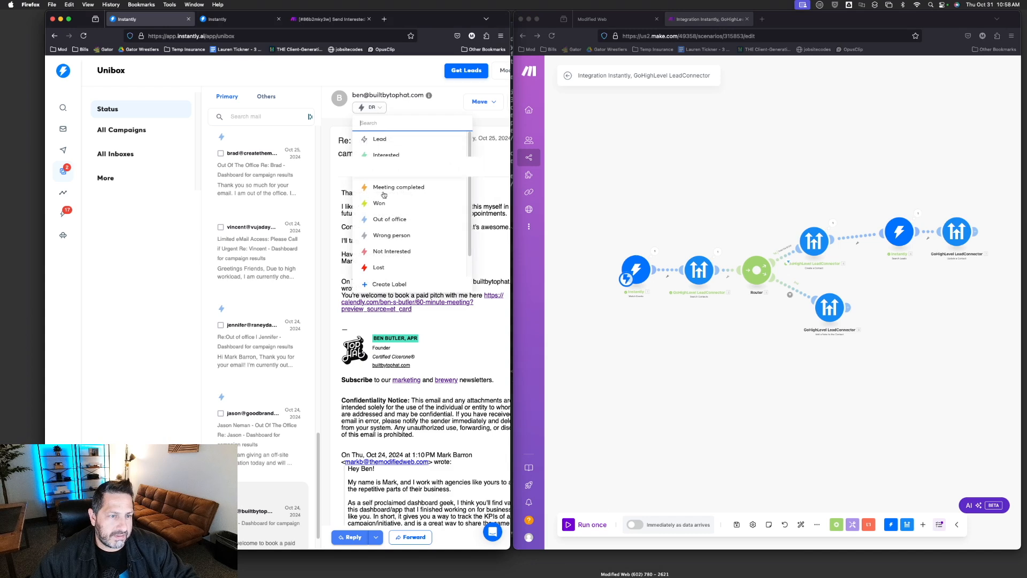
left_click(391, 255)
left_click(620, 371)
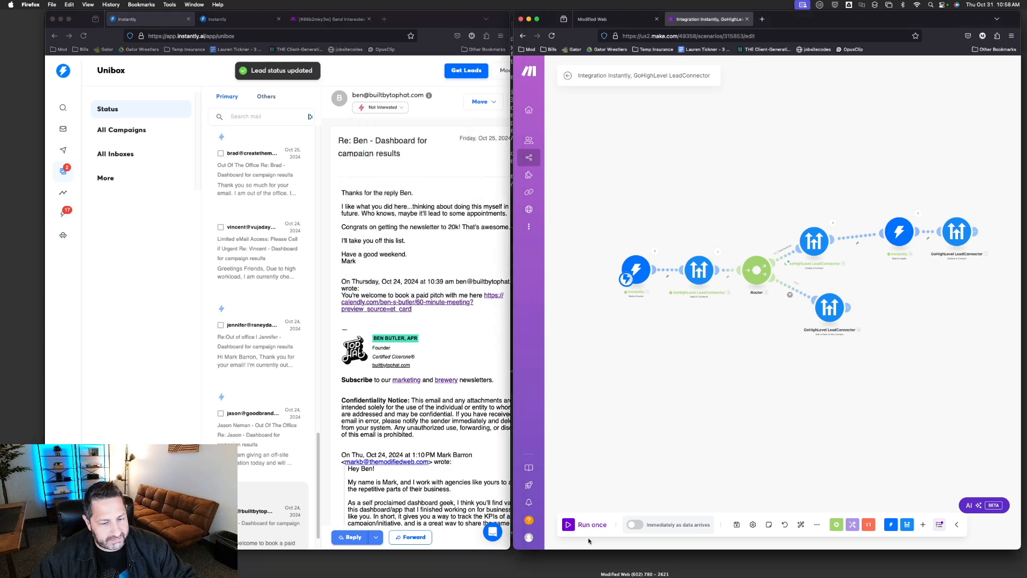
Run the Make scenario once, waiting for new data, and label the open lead DR in the Instantly Unibox to trigger it.
left_click(569, 528)
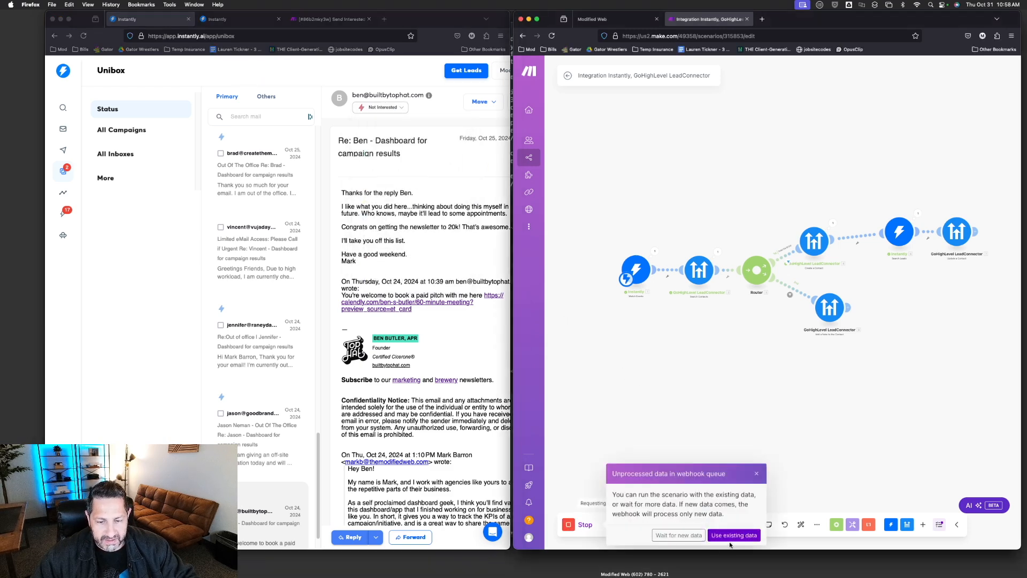
left_click(702, 537)
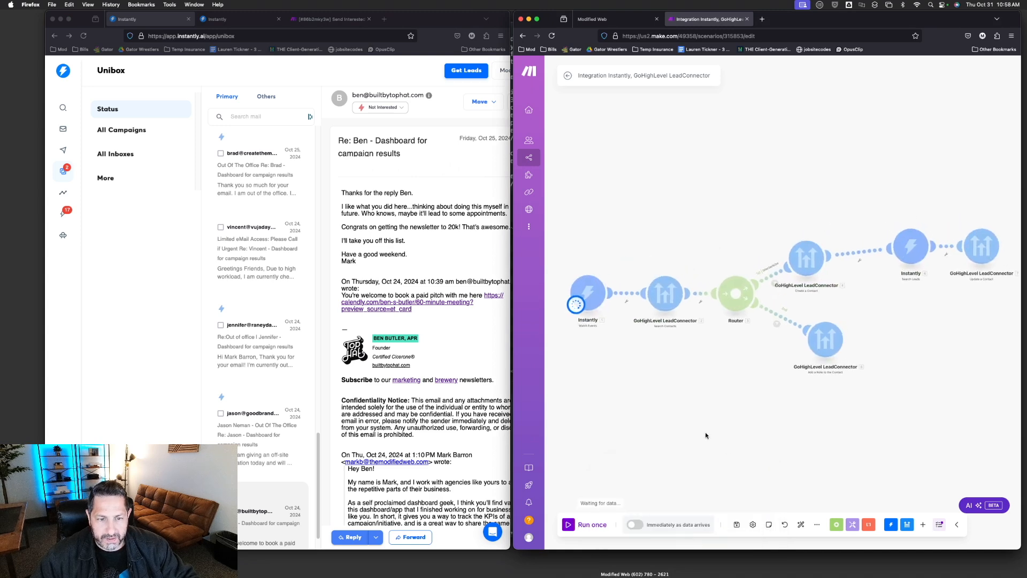
left_click(386, 218)
left_click(381, 108)
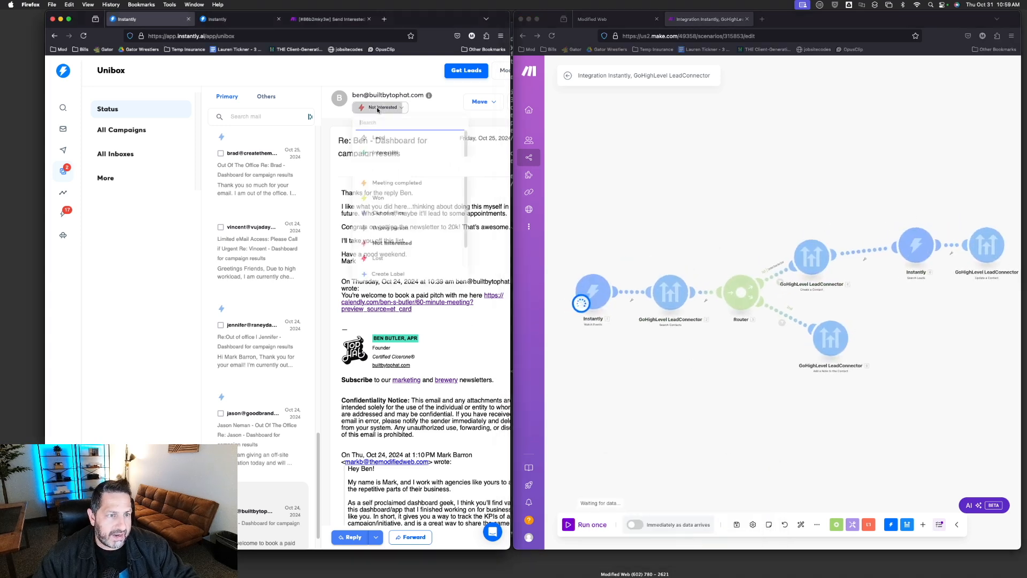
left_click(384, 263)
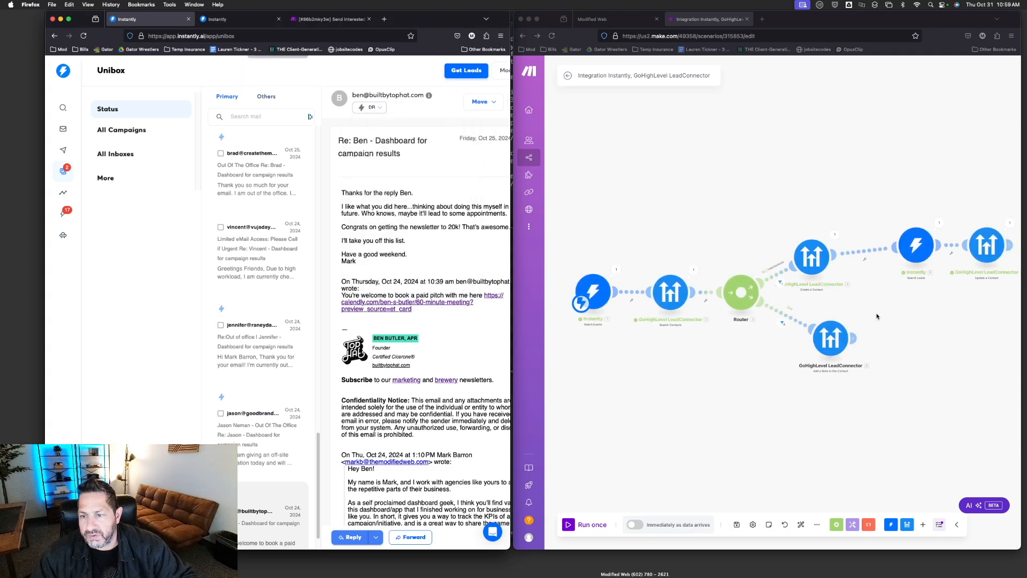
left_click(959, 313)
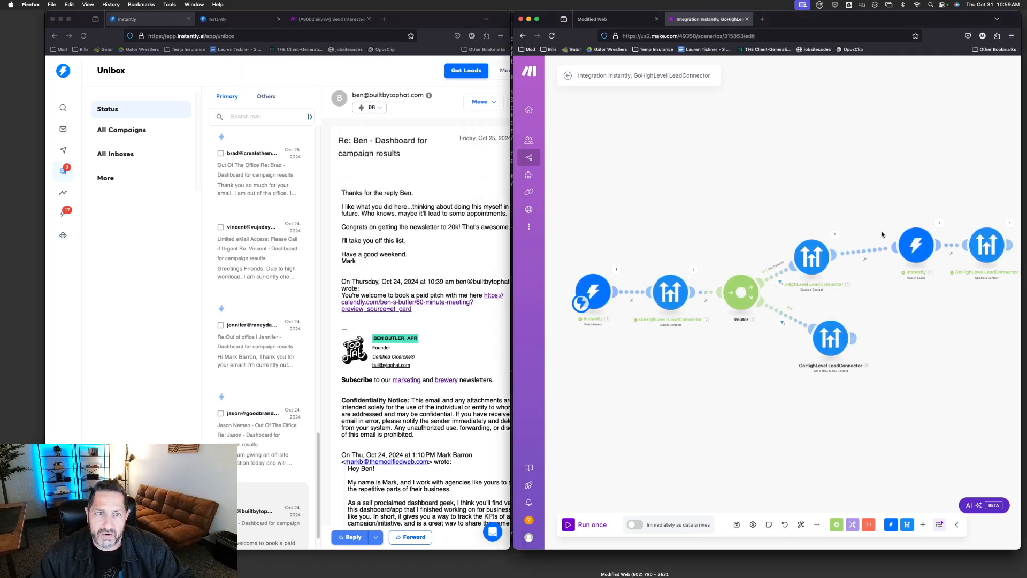
Open the new lead's contact in GoHighLevel, review its contact source, general info and tags, and return to the contact list.
left_click(616, 18)
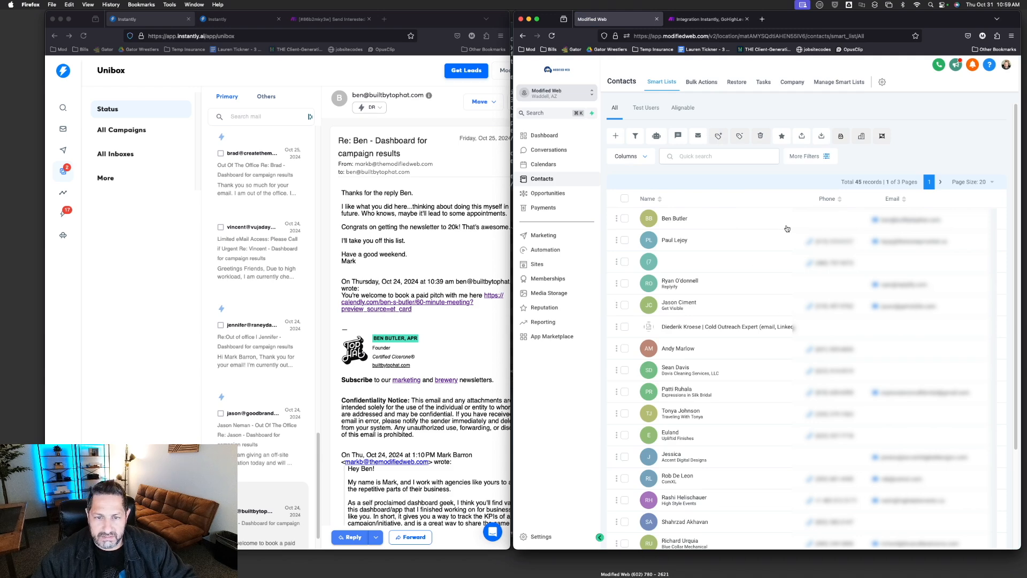
left_click(677, 219)
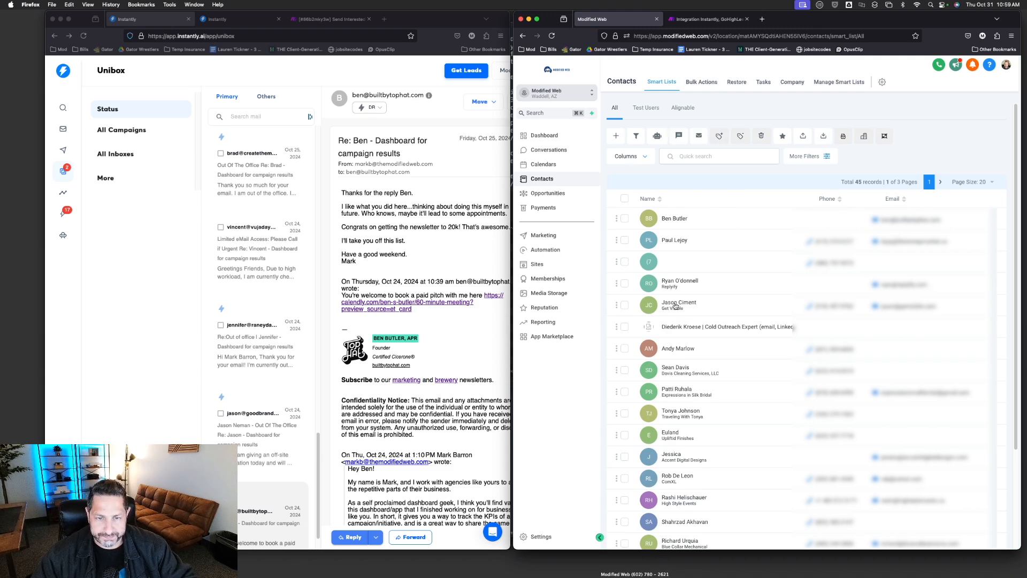
scroll(668, 310, "down", 4)
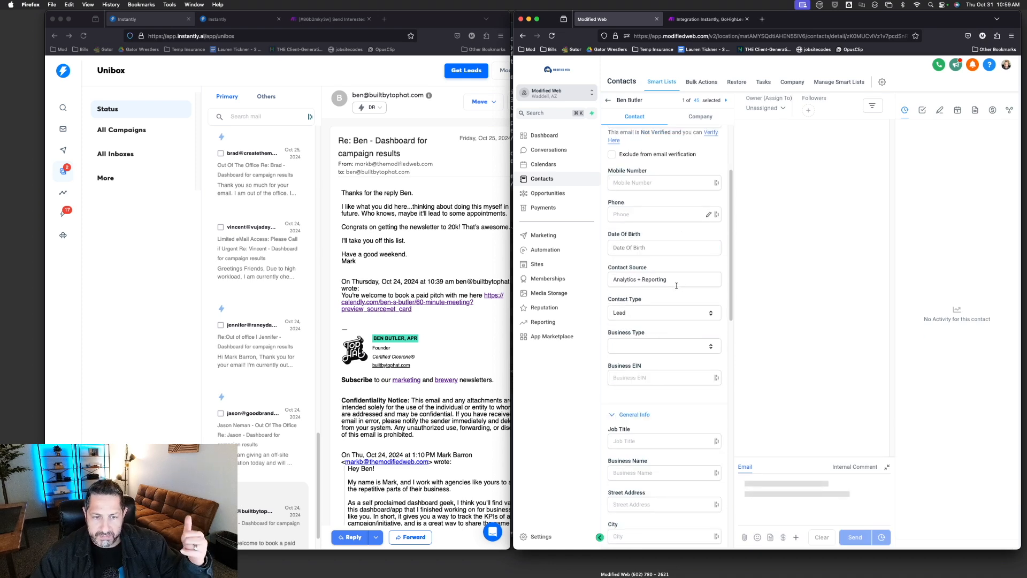
scroll(674, 338, "down", 10)
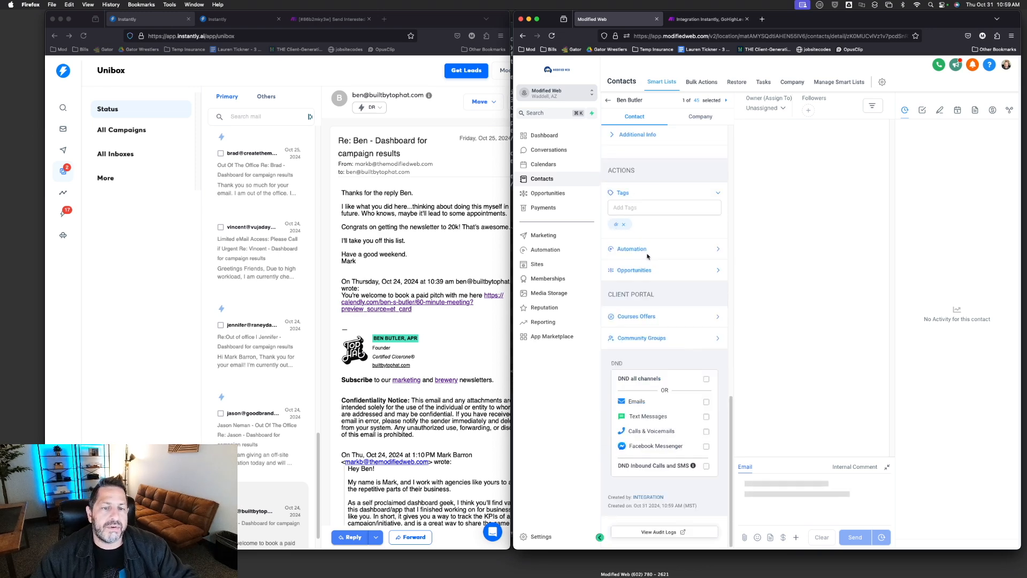
scroll(639, 235, "up", 10)
left_click(607, 101)
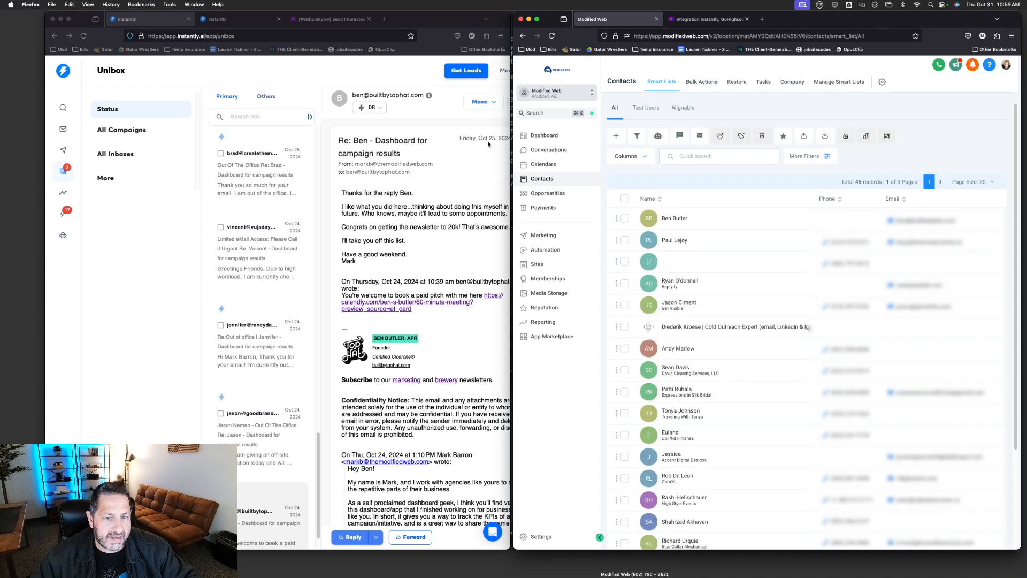
Reopen the lead's GoHighLevel contact and check its notes, temporarily widening the browser window.
left_click(673, 219)
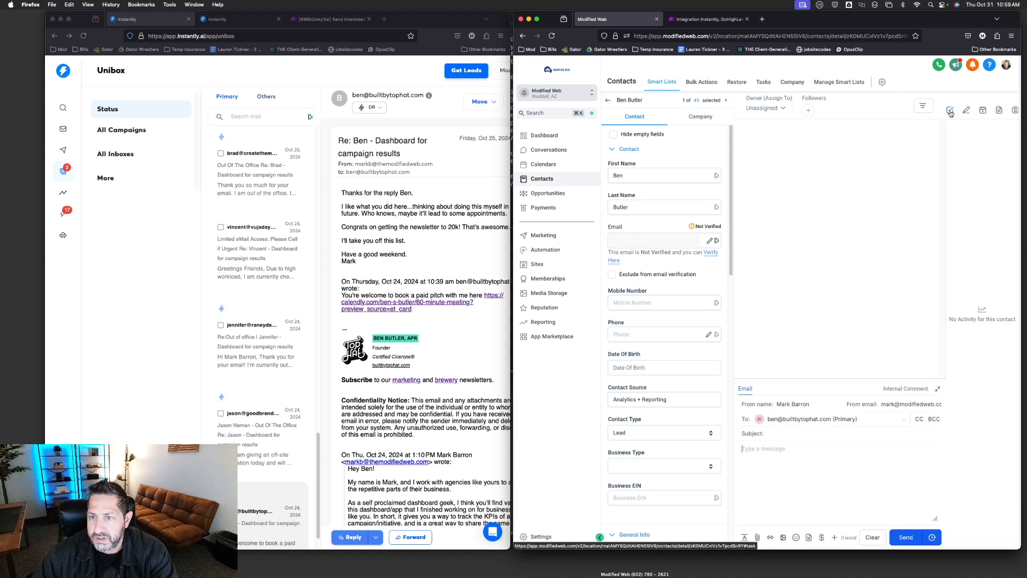
left_click(966, 116)
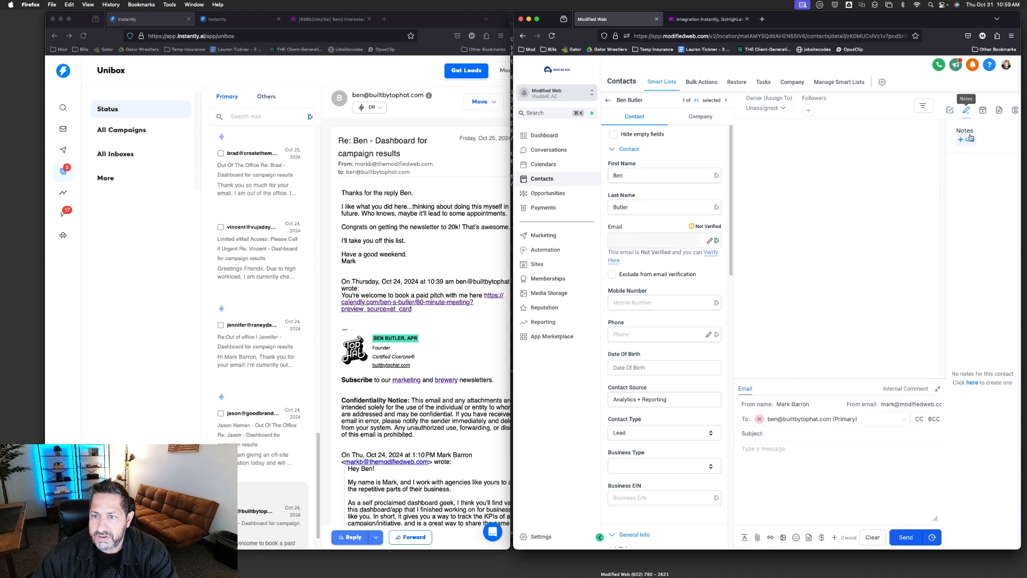
left_click_drag(512, 165, 318, 167)
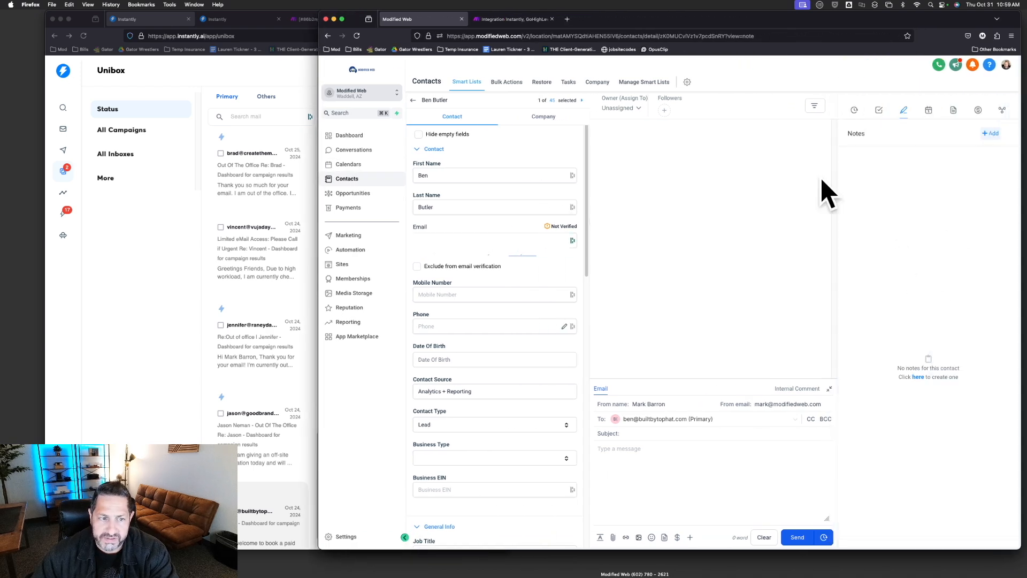
left_click_drag(318, 180, 512, 187)
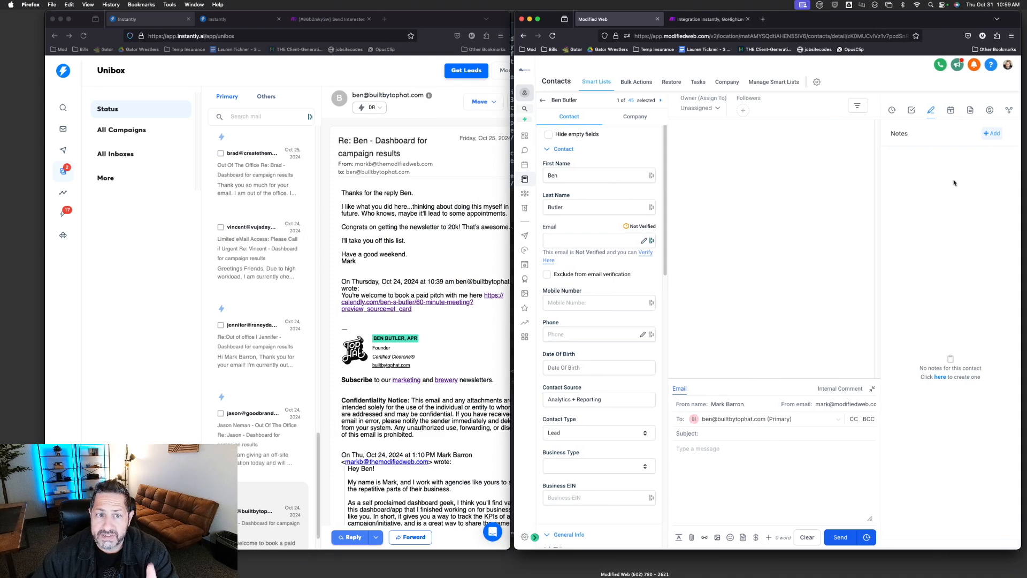
Label the lead Not Interested in Instantly and run the Make scenario once again, waiting for new data.
left_click(380, 108)
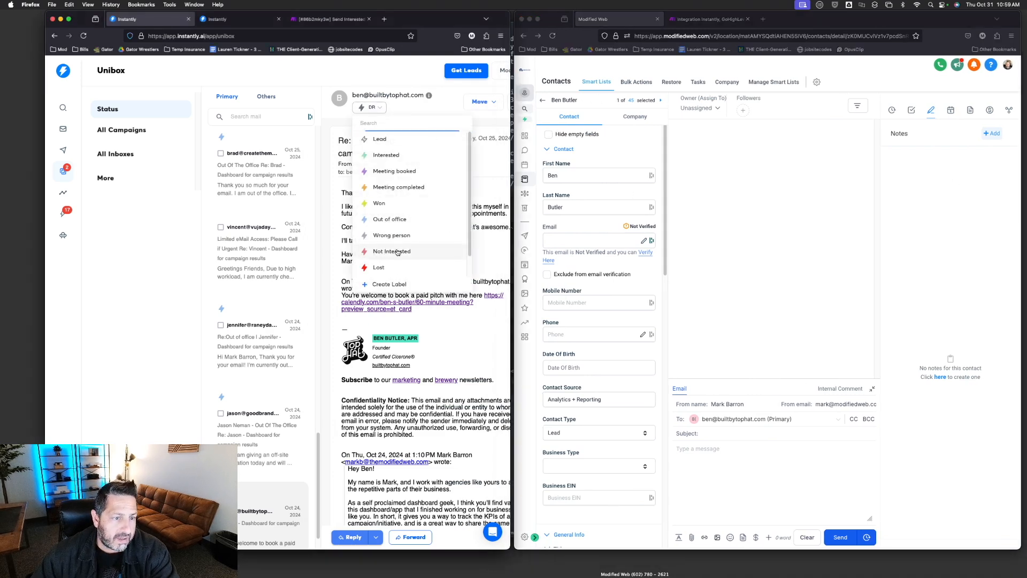
left_click(397, 250)
left_click(708, 19)
left_click(593, 519)
left_click(677, 536)
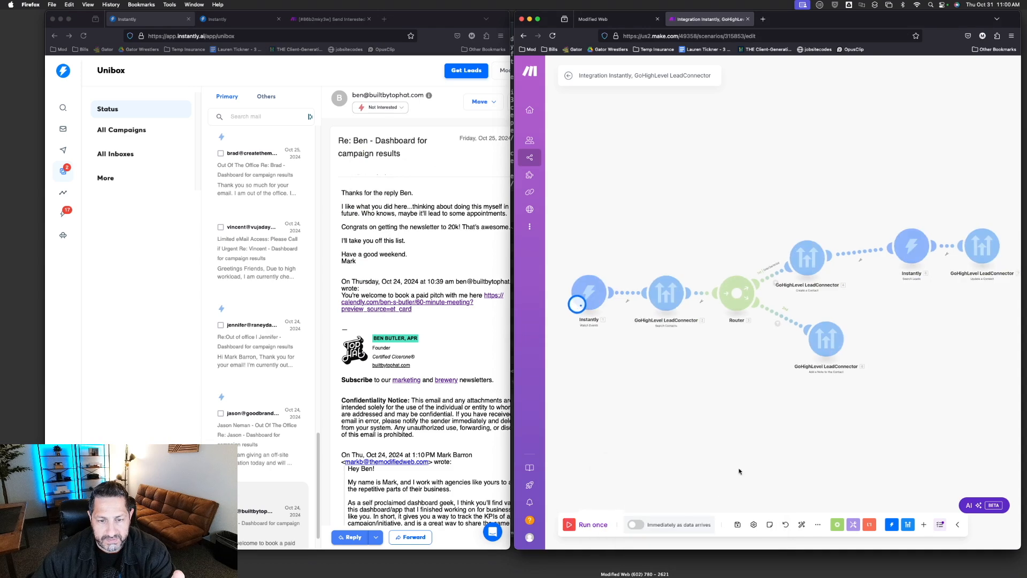
Label the lead DR again in the Instantly Unibox to trigger the Make scenario's route for existing contacts.
left_click(383, 107)
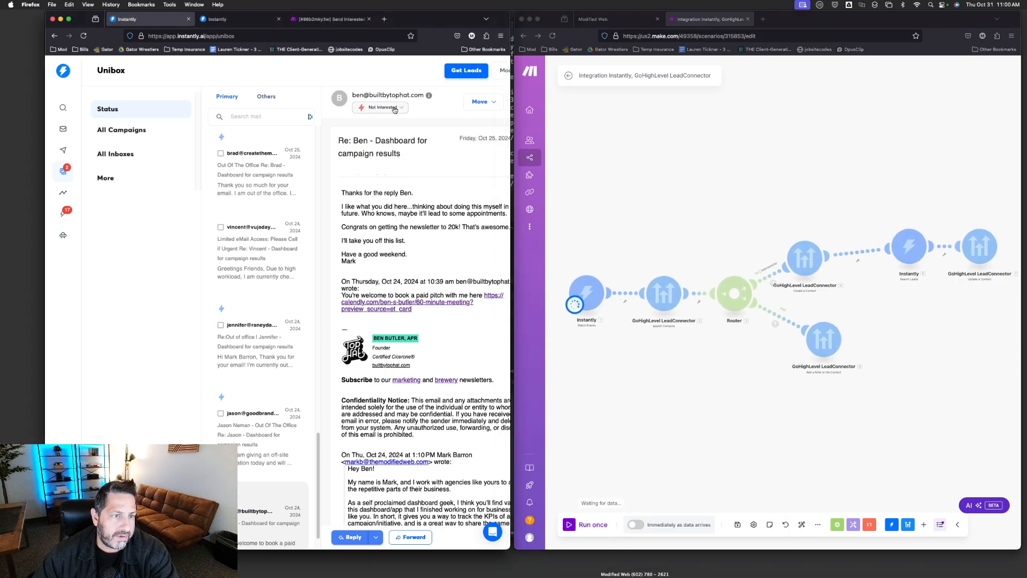
left_click(382, 107)
left_click(377, 263)
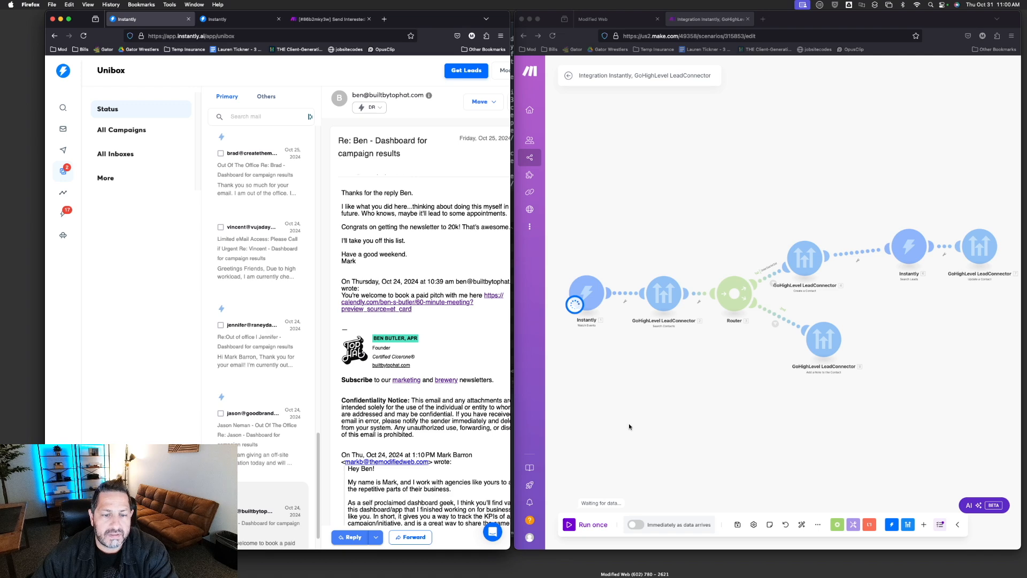
left_click(599, 497)
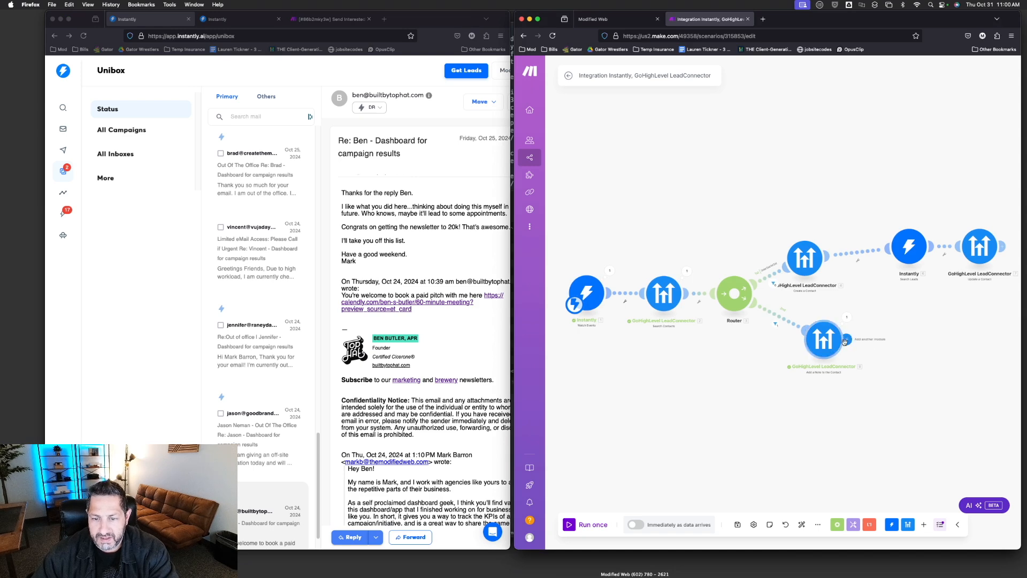
Reload the lead's GoHighLevel contact, widen the window and check the campaign name in its notes.
left_click(615, 20)
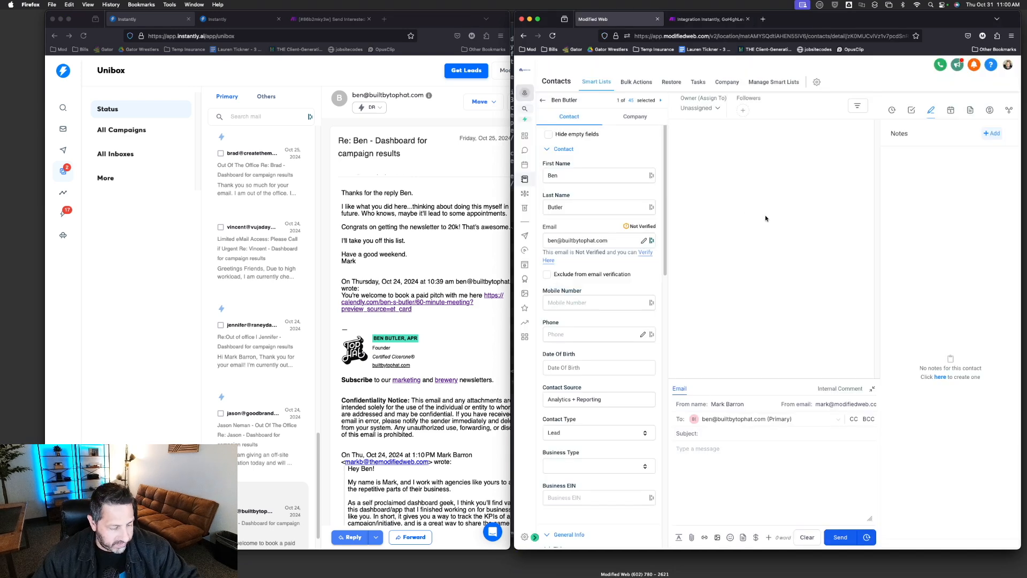
key("super+r")
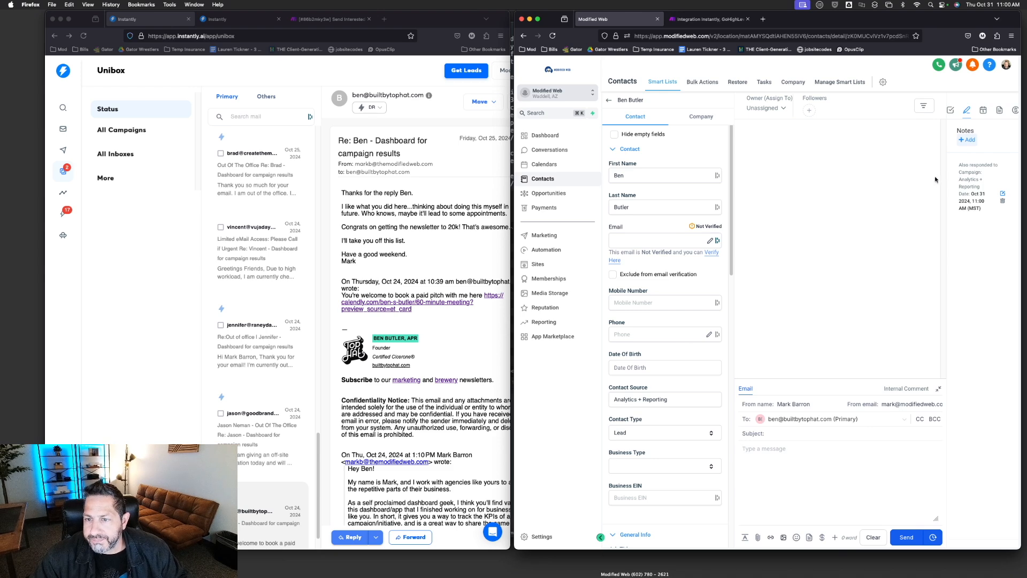
left_click_drag(514, 239, 307, 246)
left_click_drag(889, 158, 915, 158)
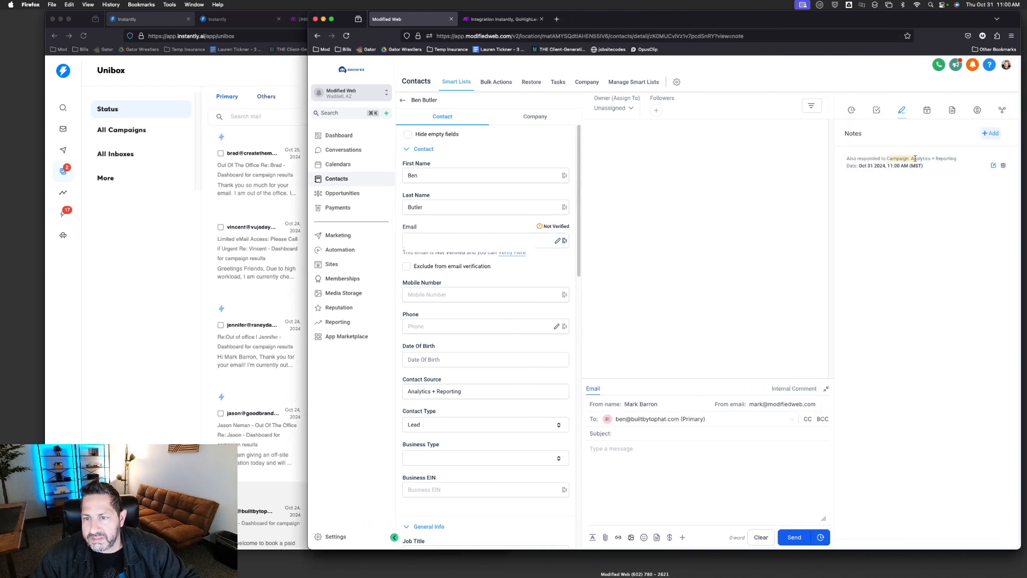